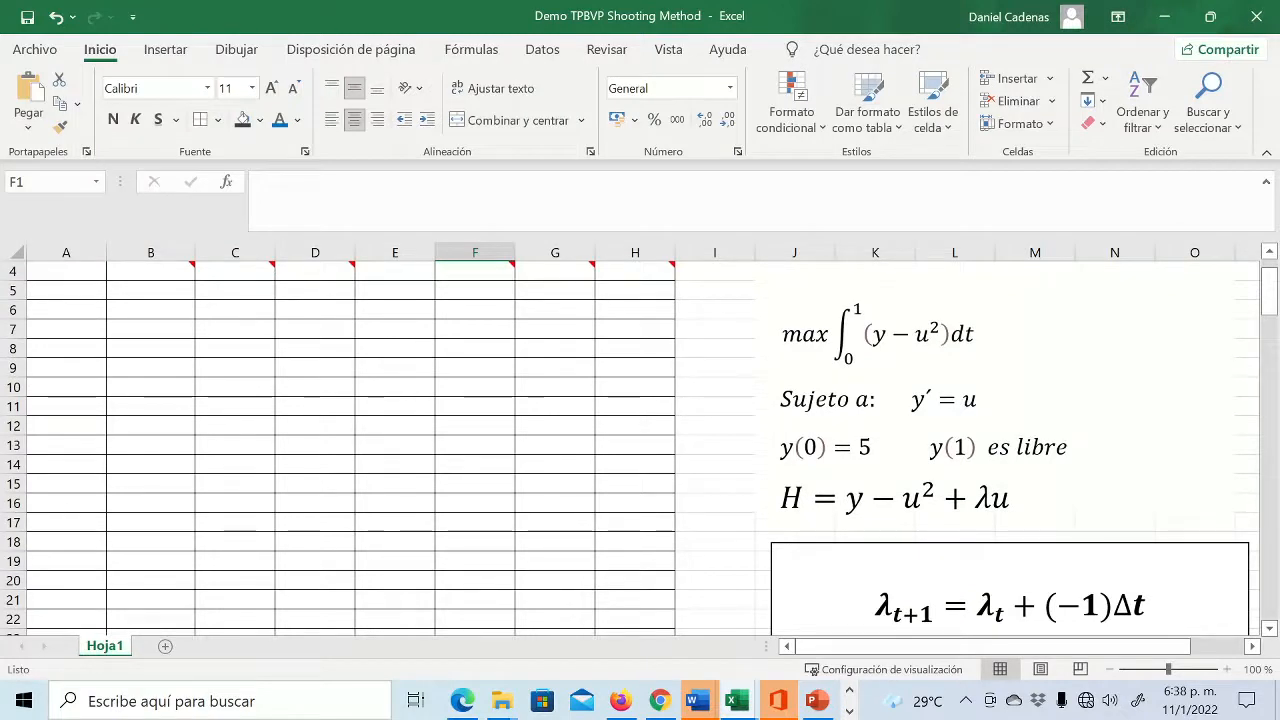
- Review the control problem, the discretised λ and y equations, the chart area and the analytical solutions for u*, λ* and y*
{"action": "scroll", "coordinate": [640, 450], "scroll_direction": "down", "scroll_amount": 1}
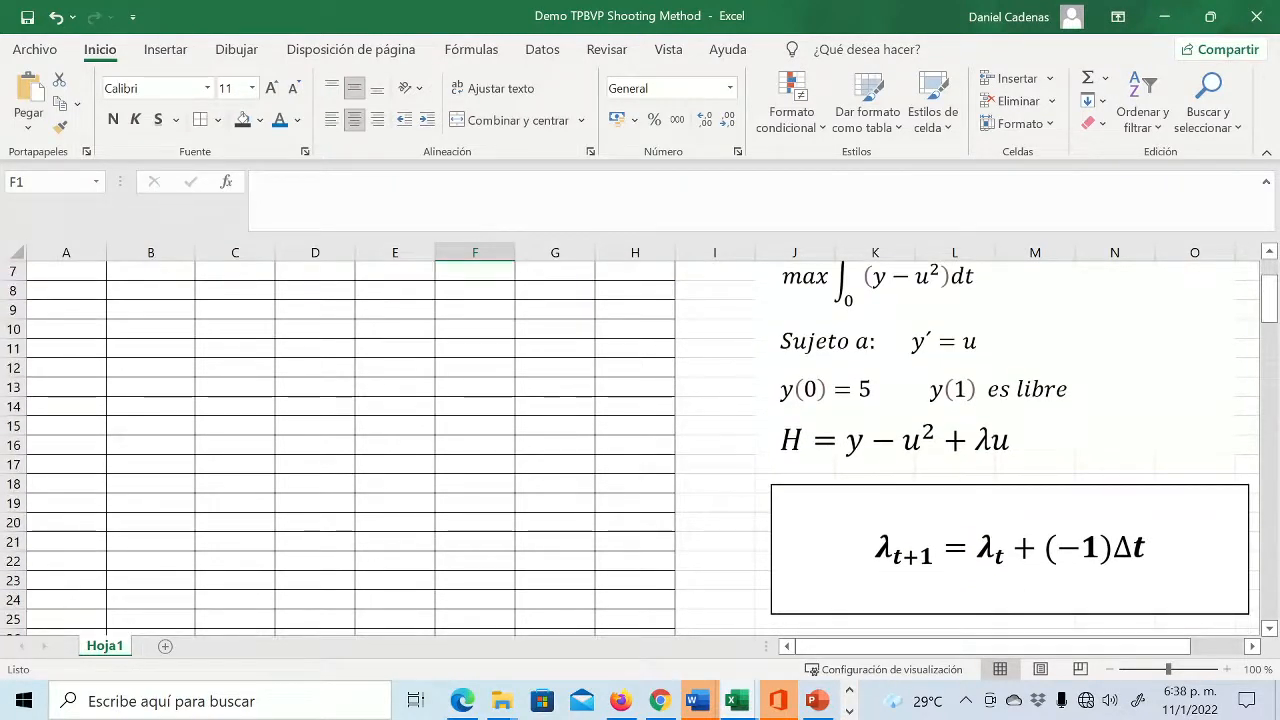
{"action": "scroll", "coordinate": [640, 450], "scroll_direction": "down", "scroll_amount": 2}
{"action": "scroll", "coordinate": [640, 450], "scroll_direction": "down", "scroll_amount": 1}
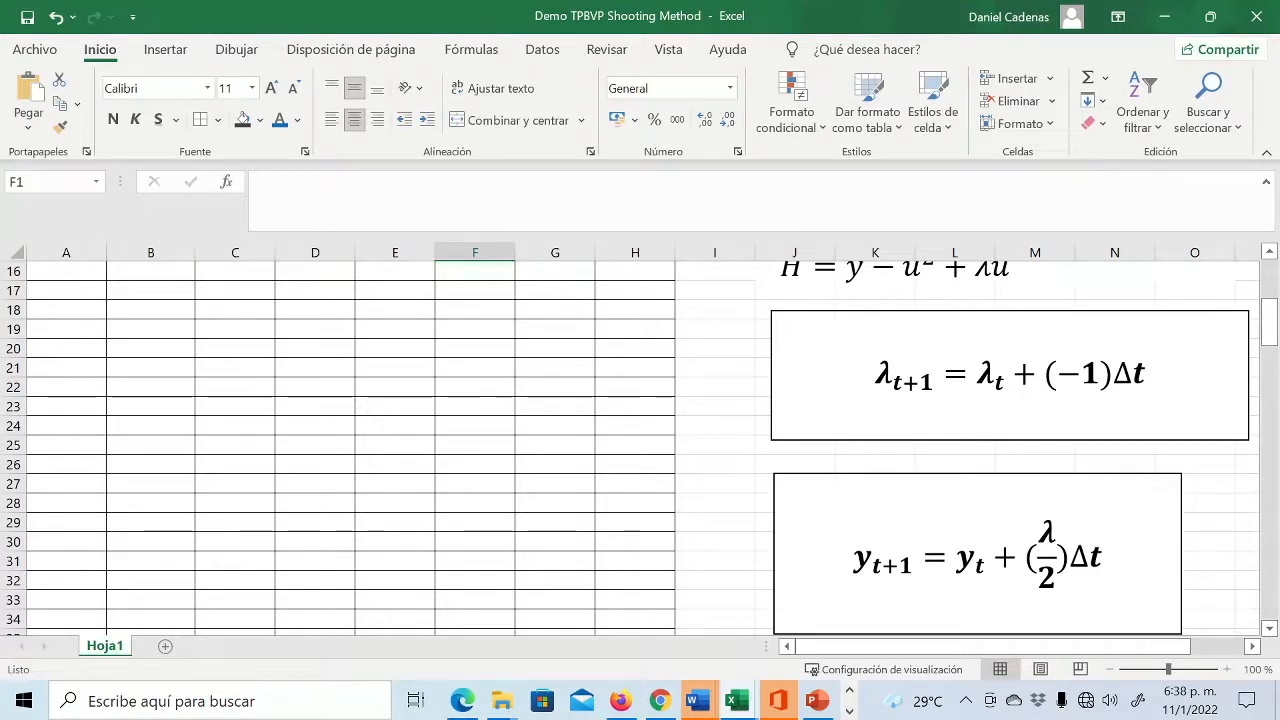
{"action": "scroll", "coordinate": [998, 456], "scroll_direction": "down", "scroll_amount": 1}
{"action": "scroll", "coordinate": [920, 508], "scroll_direction": "down", "scroll_amount": 4}
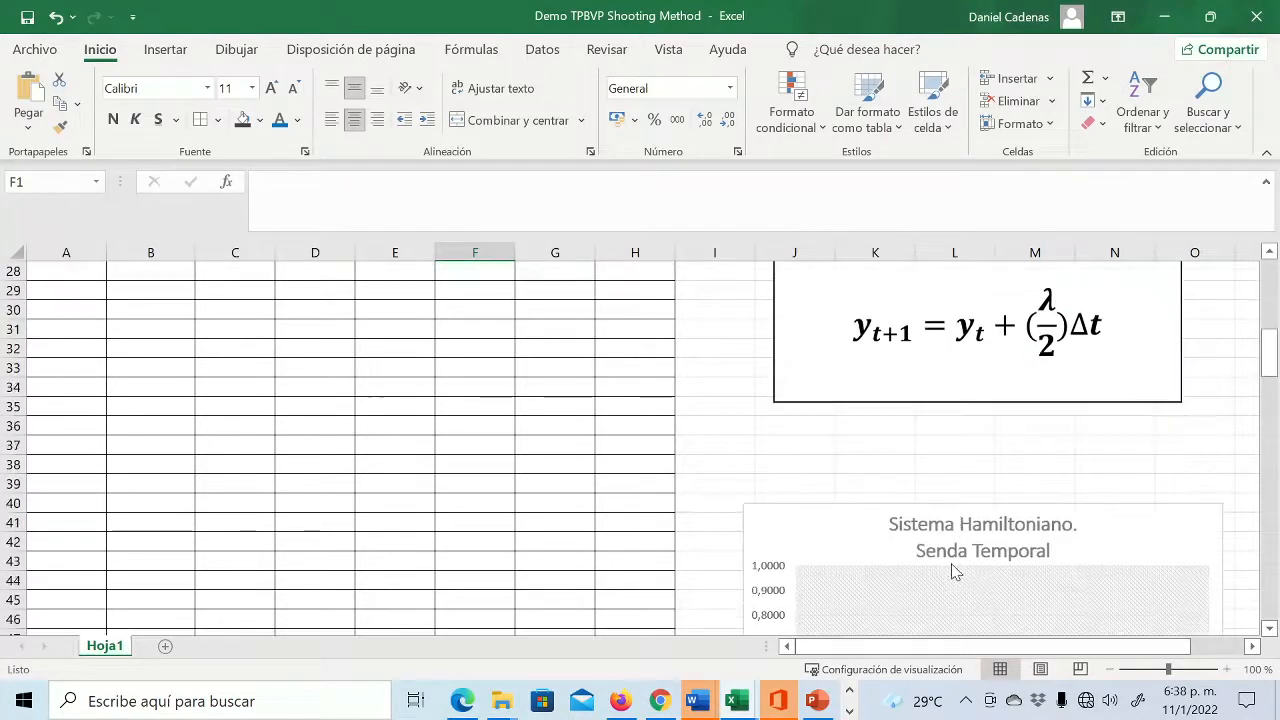
{"action": "scroll", "coordinate": [949, 549], "scroll_direction": "up", "scroll_amount": 3}
{"action": "scroll", "coordinate": [640, 440], "scroll_direction": "up", "scroll_amount": 6}
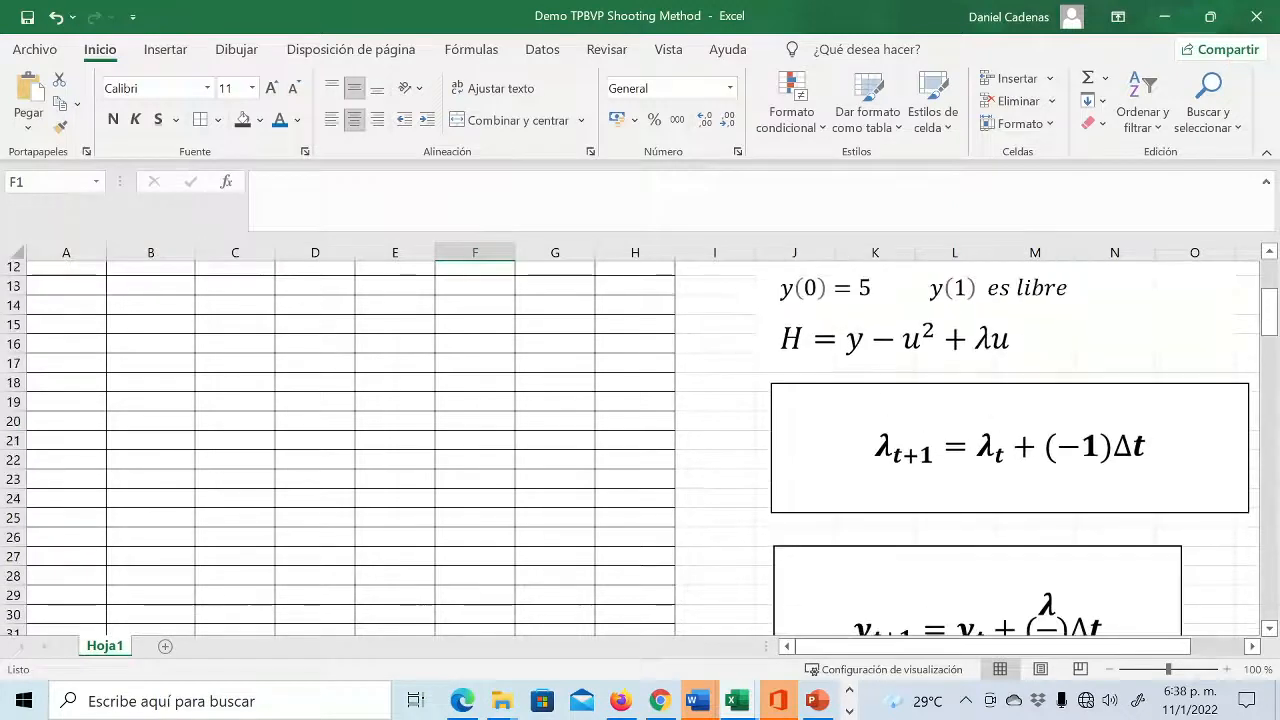
{"action": "left_click_drag", "start_coordinate": [1045, 645], "coordinate": [1172, 642]}
{"action": "scroll", "coordinate": [1138, 623], "scroll_direction": "down", "scroll_amount": 3}
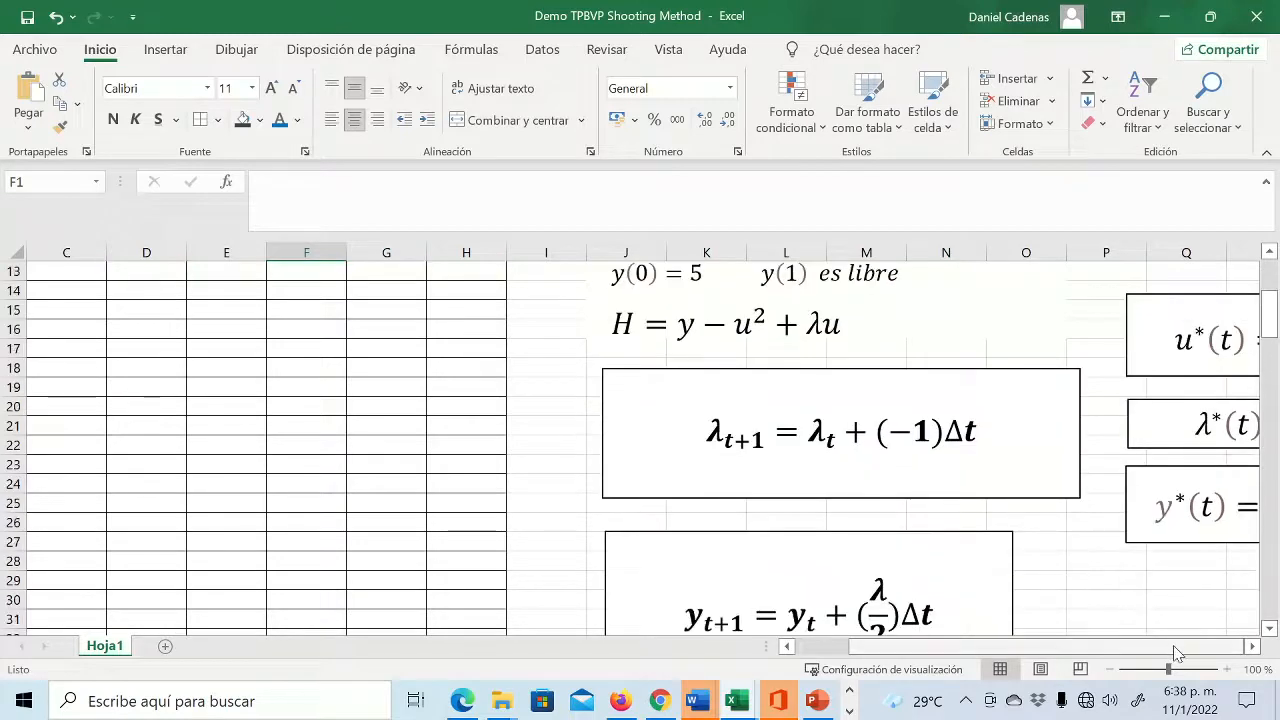
{"action": "left_click", "coordinate": [1251, 646]}
{"action": "left_click", "coordinate": [1251, 646]}
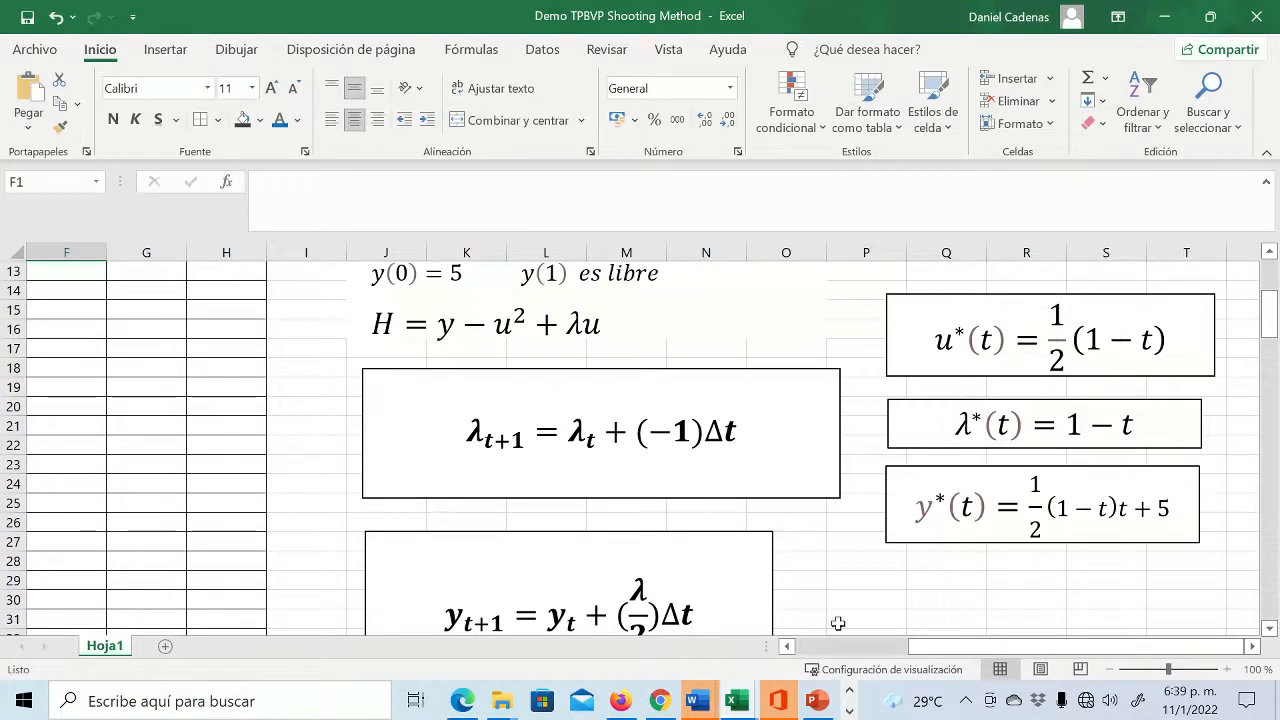
{"action": "left_click_drag", "start_coordinate": [1014, 646], "coordinate": [760, 648]}
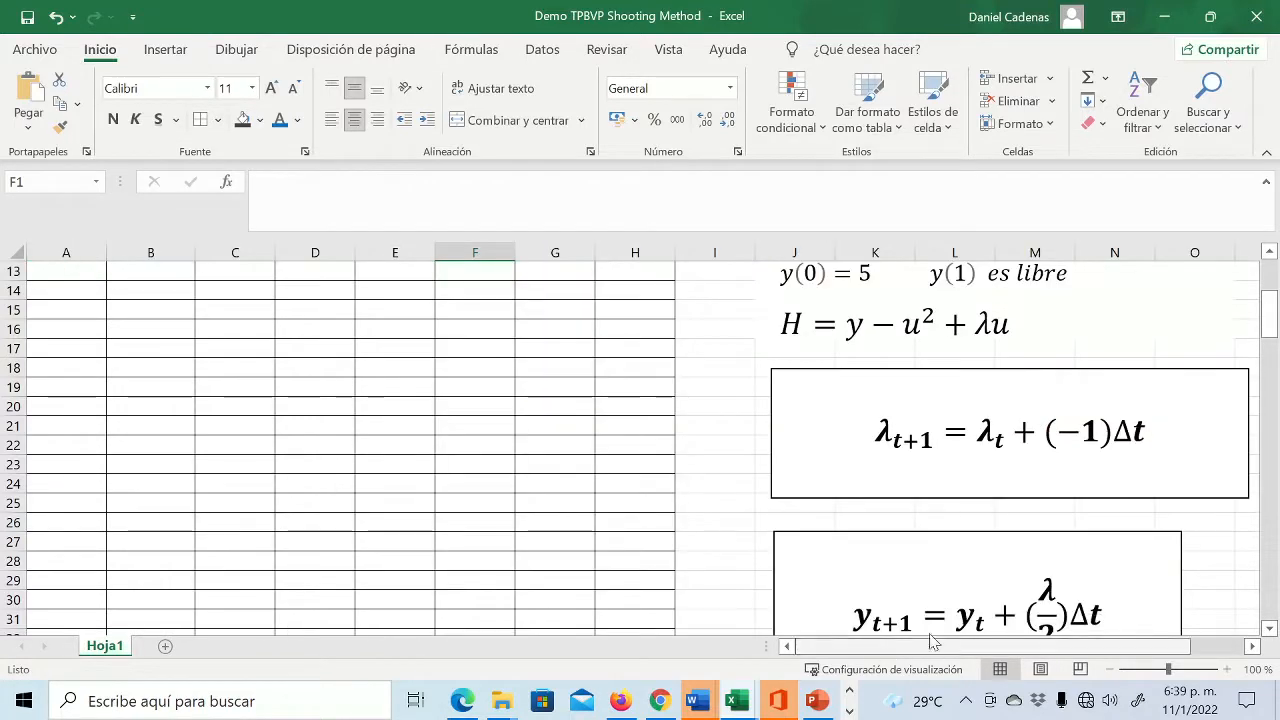
{"action": "scroll", "coordinate": [420, 311], "scroll_direction": "up", "scroll_amount": 4}
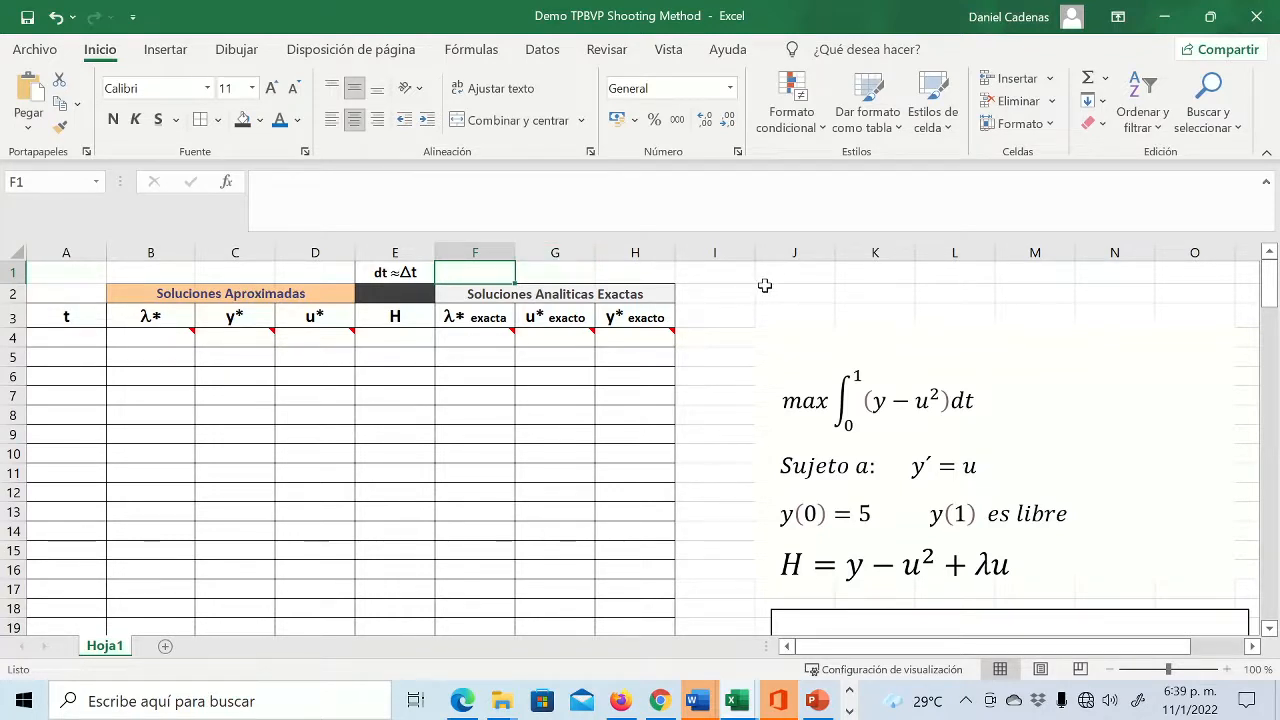
- Set the time step Δt in F1 to 0,01 and the first t value in A4 to 0
{"action": "type", "text": "0,01"}
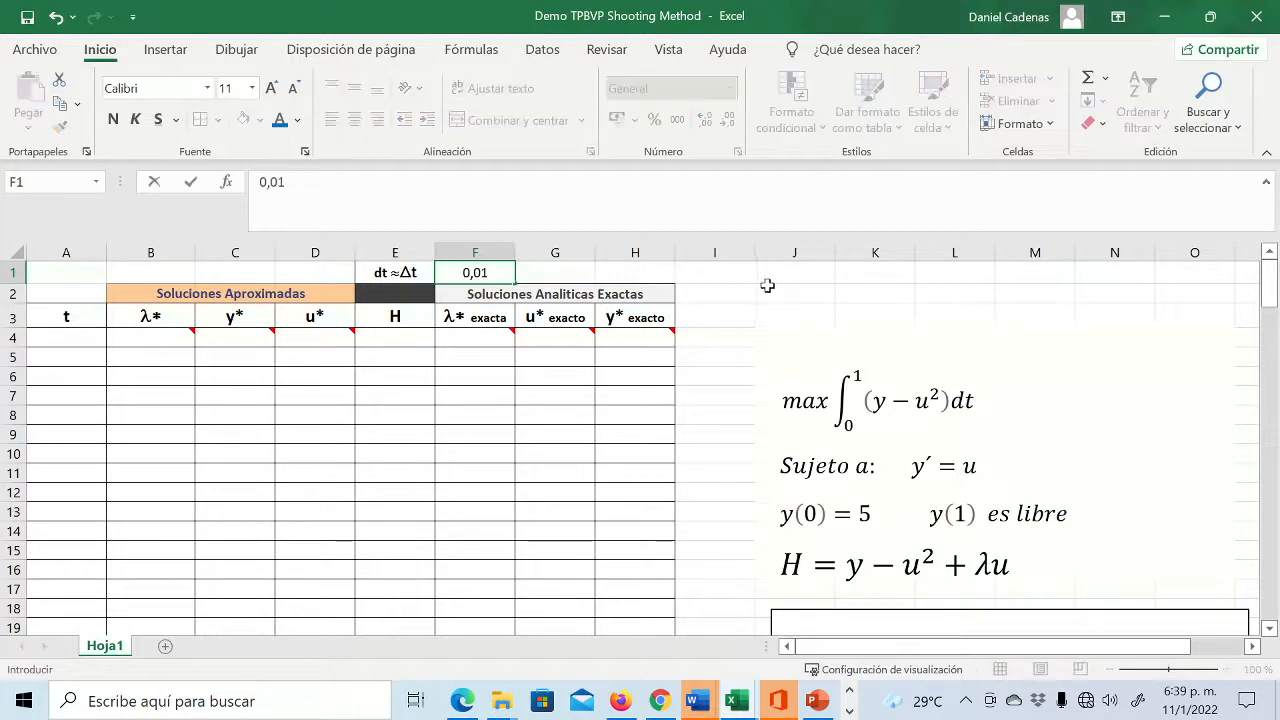
{"action": "left_click", "coordinate": [606, 397]}
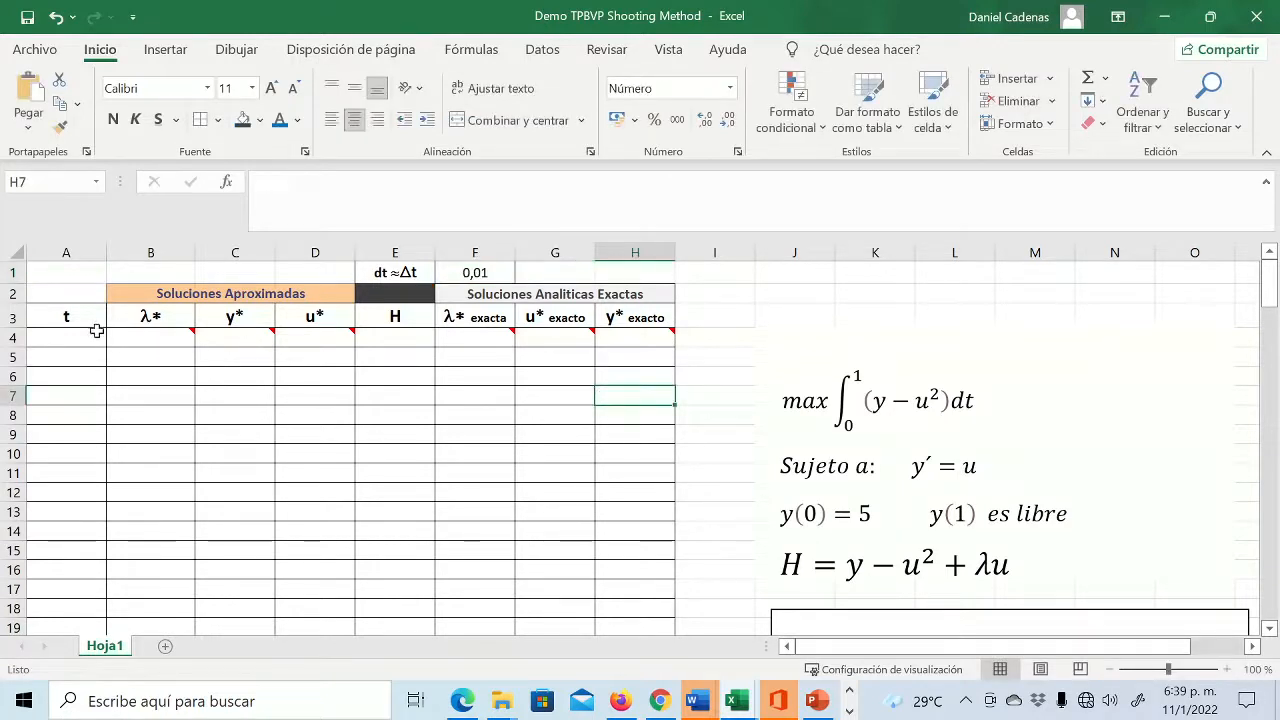
{"action": "left_click", "coordinate": [92, 335]}
{"action": "type", "text": "0"}
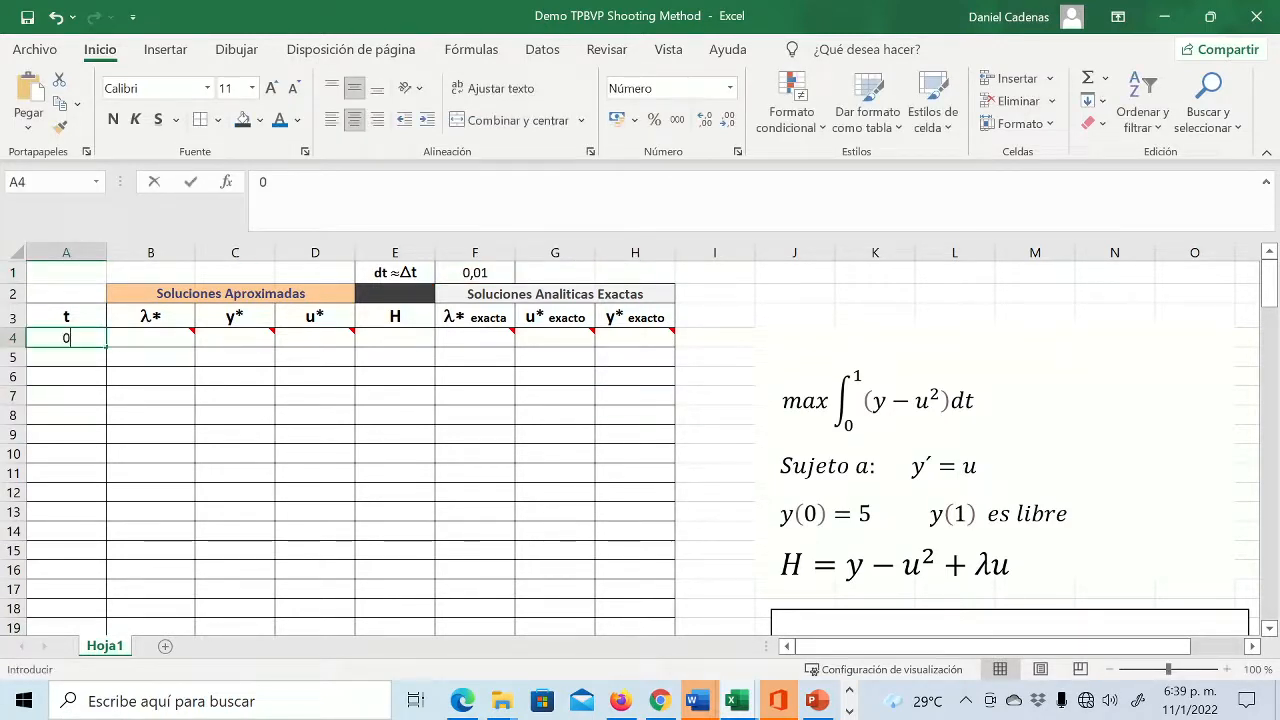
{"action": "key", "text": "Return"}
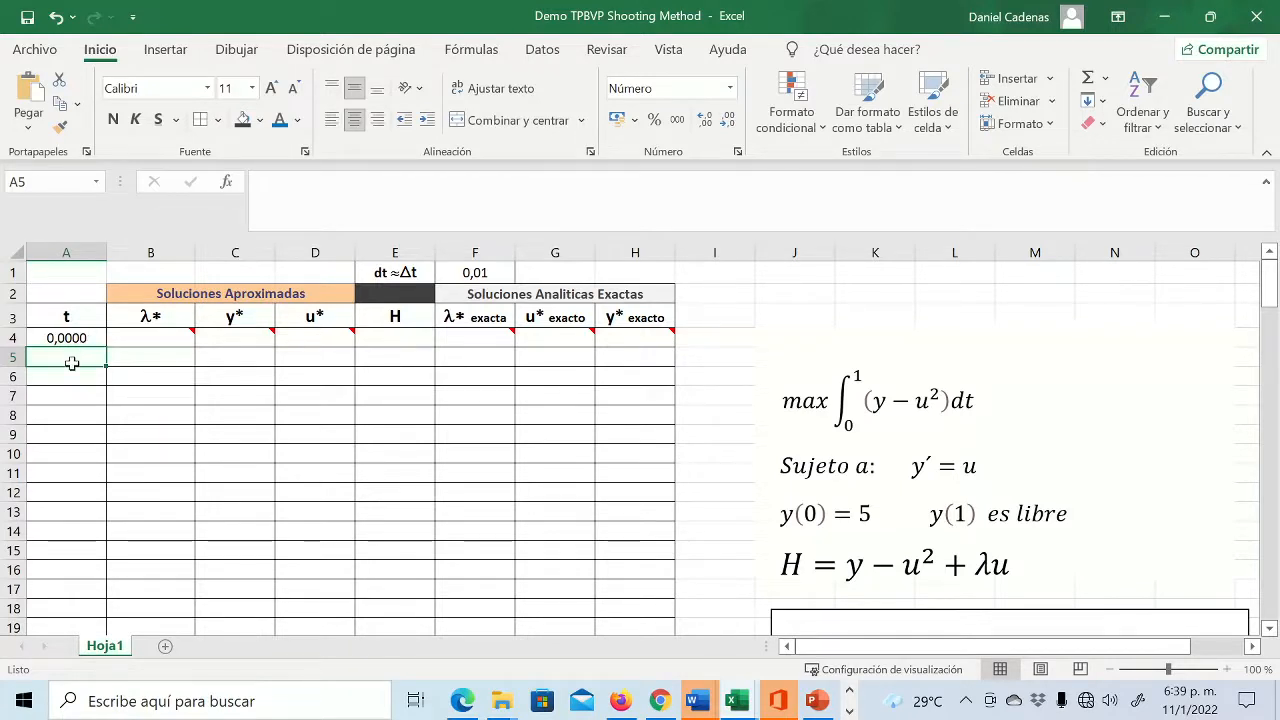
{"action": "type", "text": "+"}
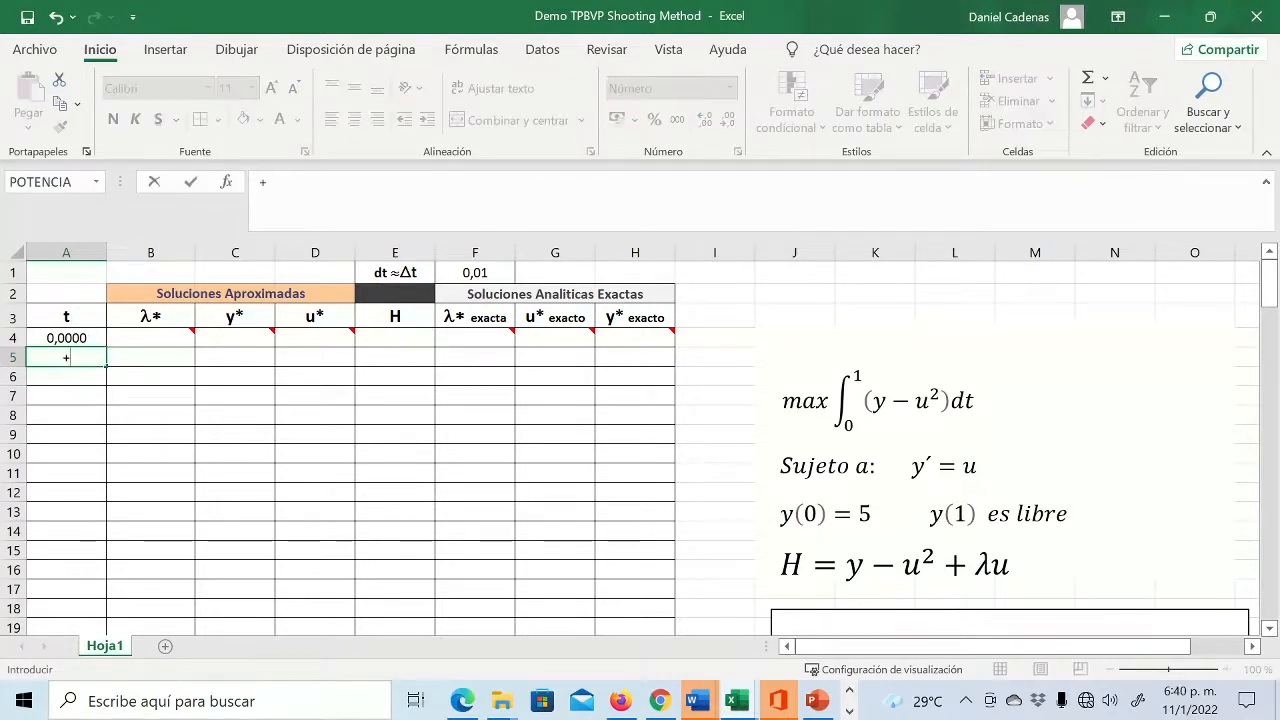
{"action": "left_click", "coordinate": [66, 338]}
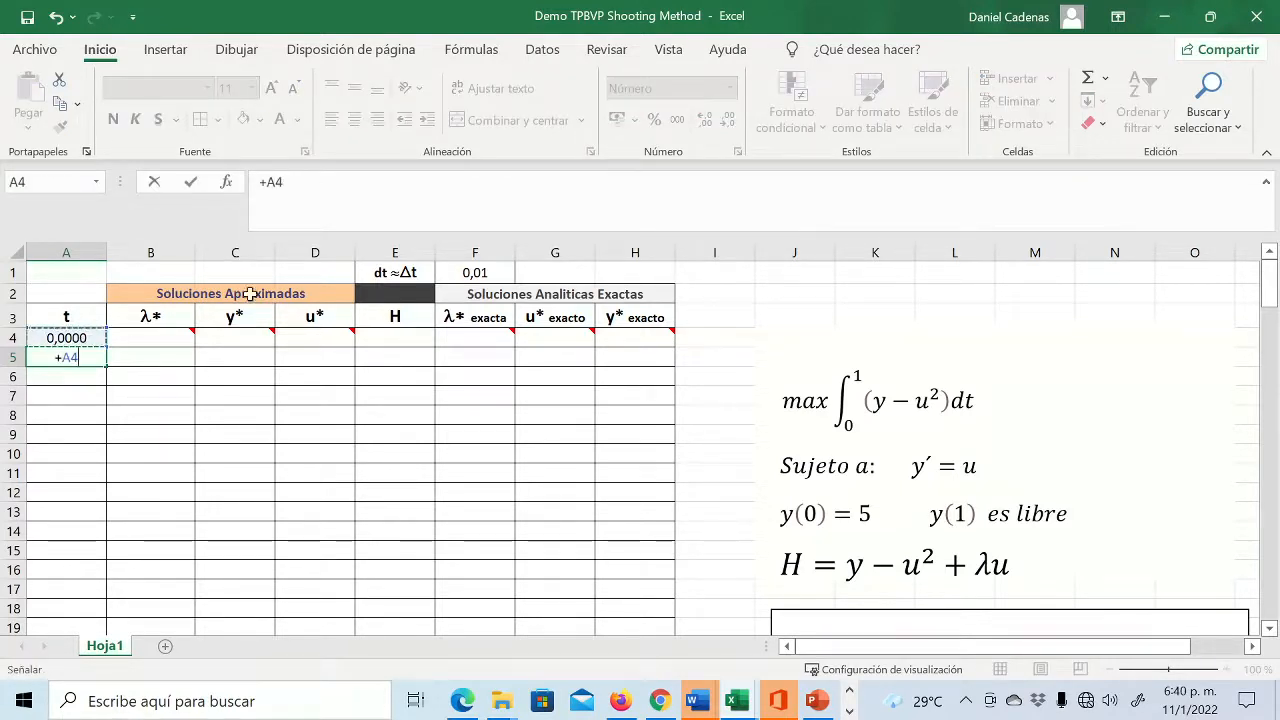
{"action": "left_click", "coordinate": [470, 272]}
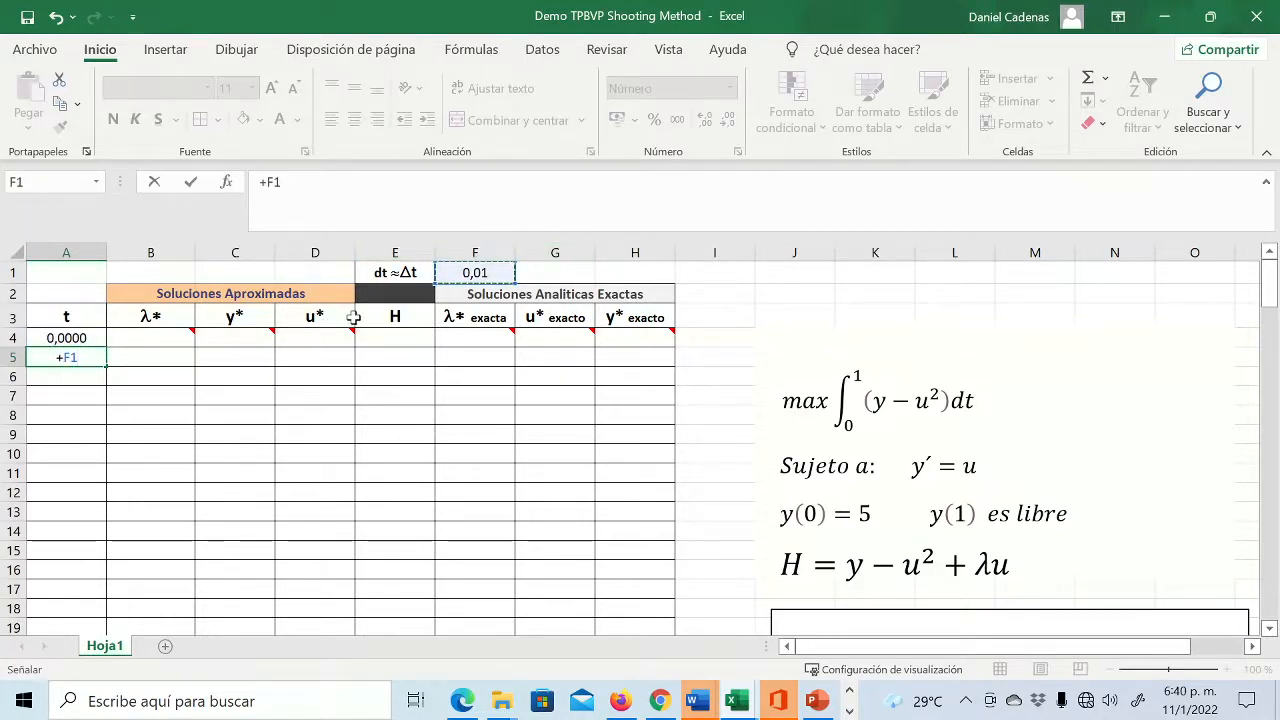
{"action": "key", "text": "Escape"}
- Enter the formula +A4+$F$1 in A5 to advance t by the fixed time step
{"action": "type", "text": "+"}
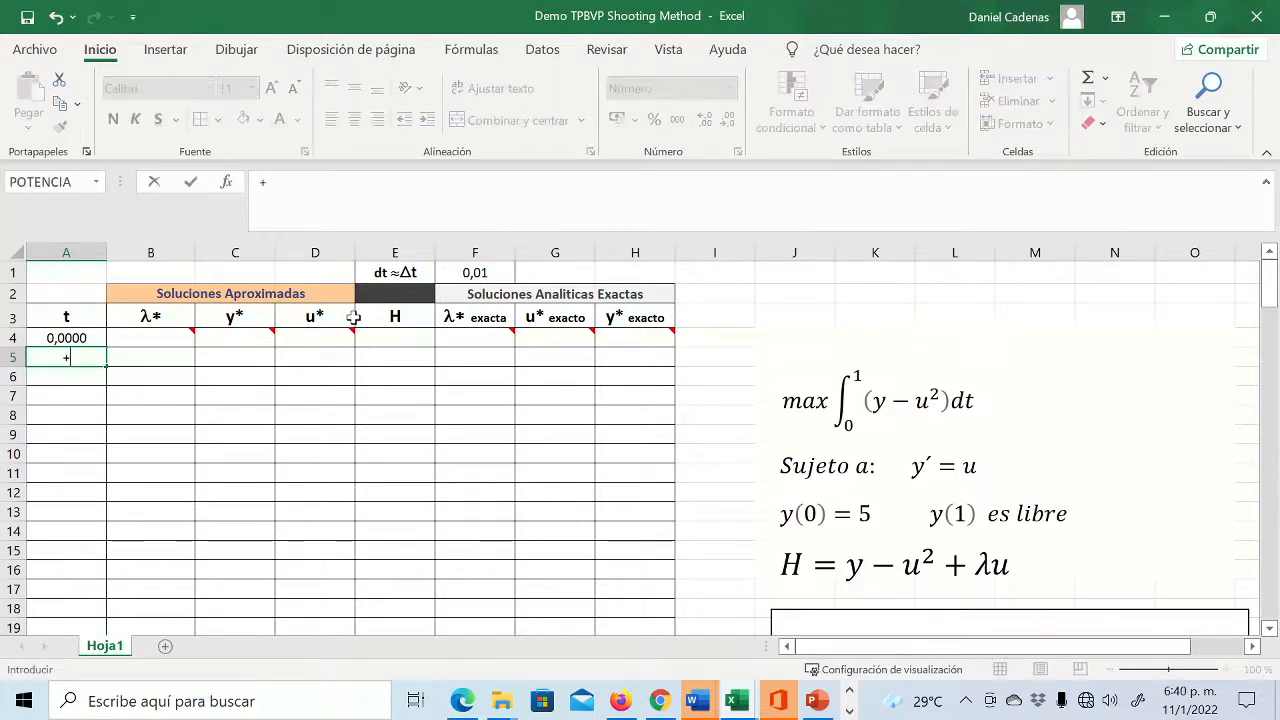
{"action": "left_click", "coordinate": [88, 338]}
{"action": "key", "text": "F2"}
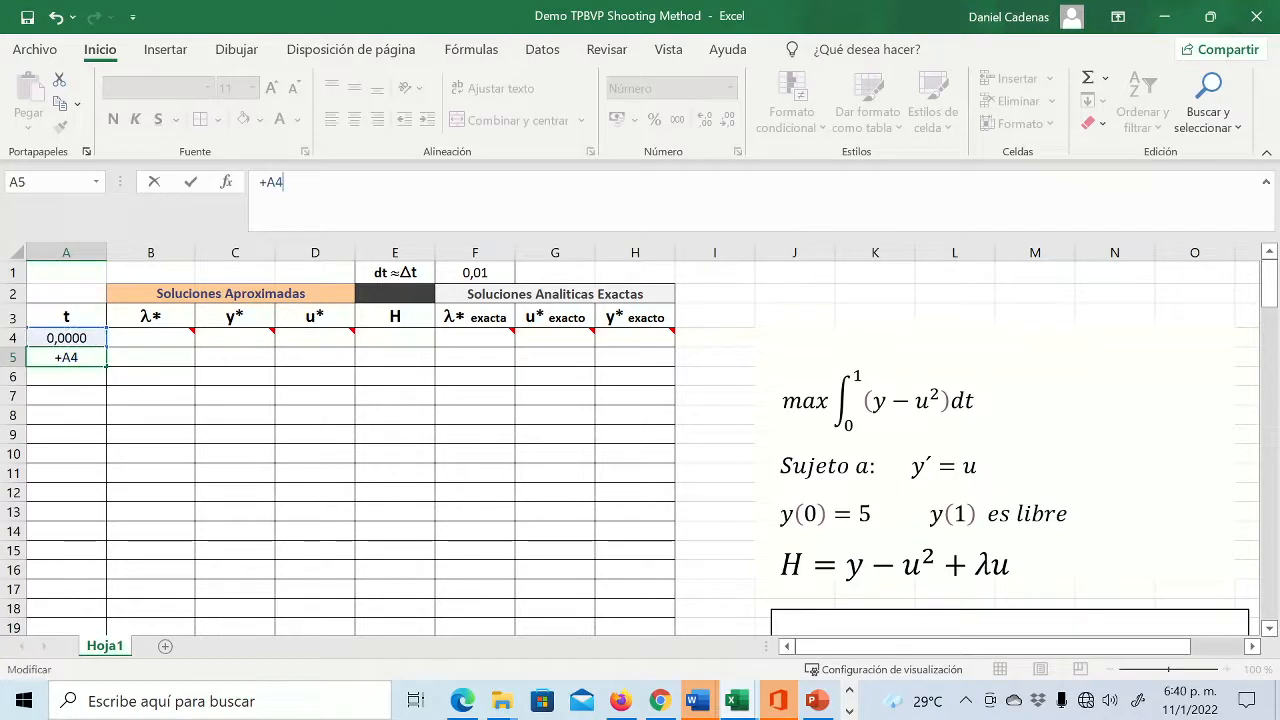
{"action": "type", "text": "+"}
{"action": "left_click", "coordinate": [462, 273]}
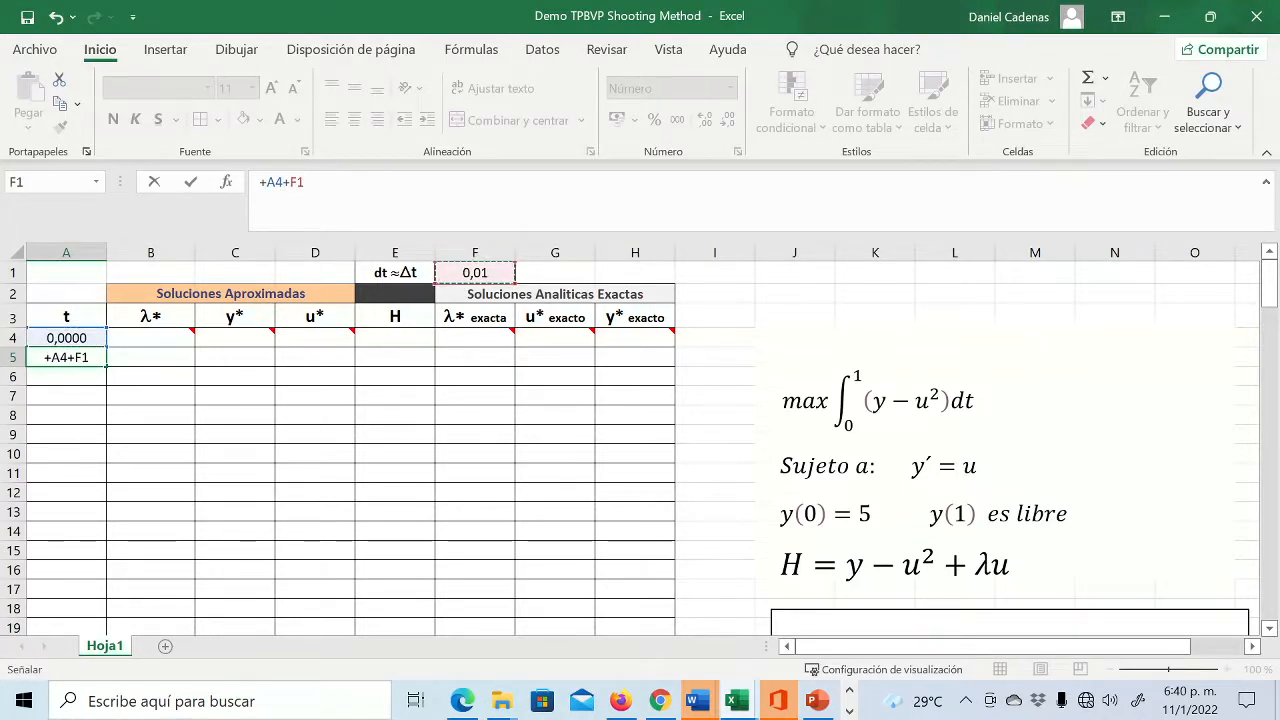
{"action": "left_click", "coordinate": [290, 182]}
{"action": "type", "text": "$"}
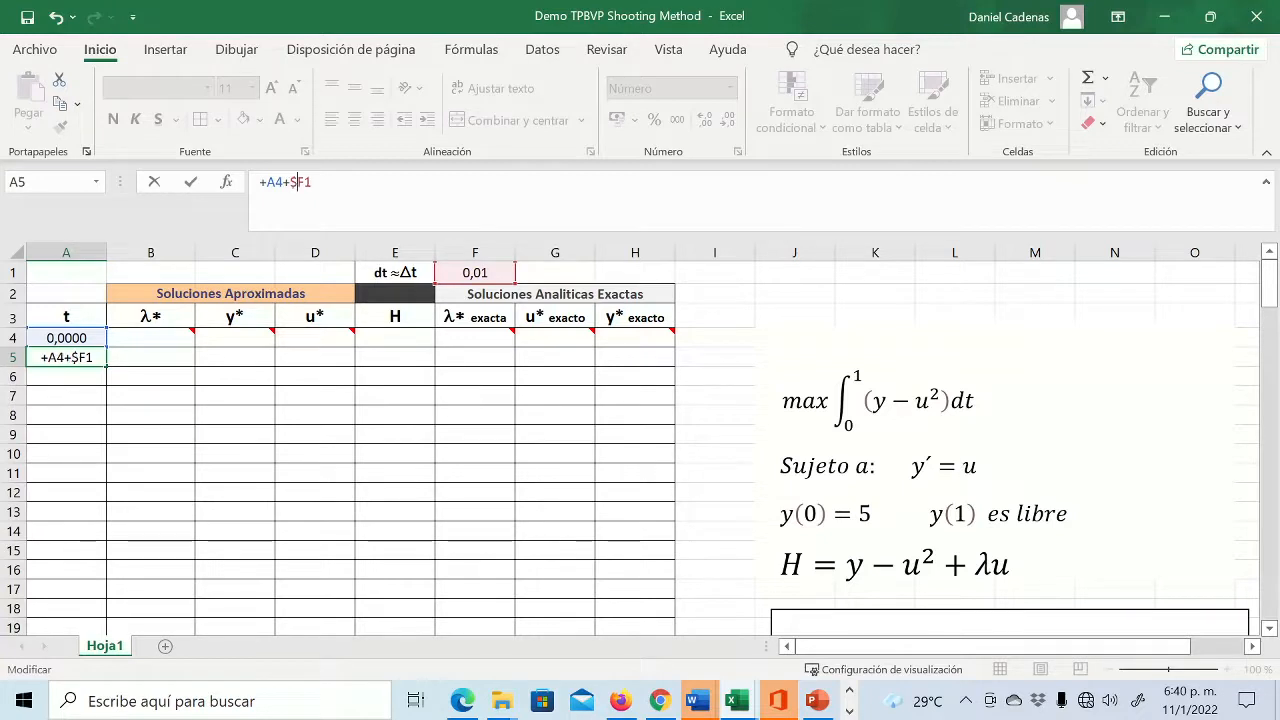
{"action": "key", "text": "Right"}
{"action": "type", "text": "$"}
{"action": "key", "text": "Return"}
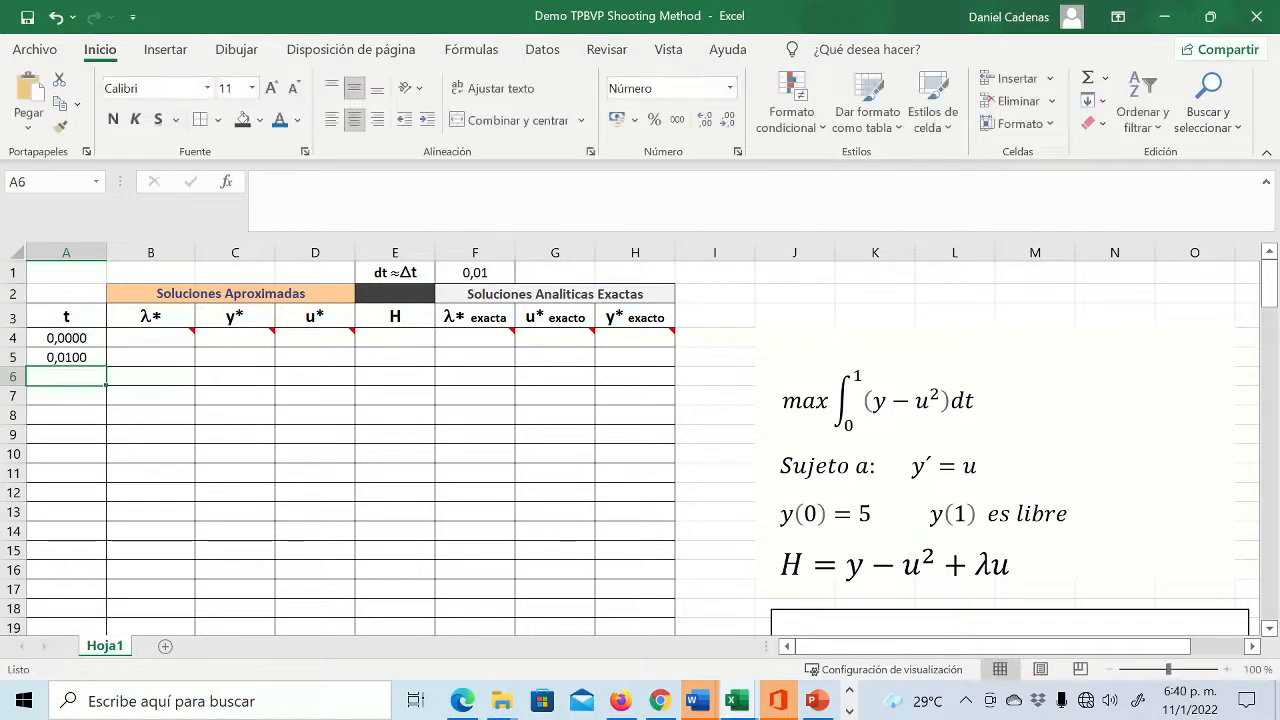
- Fill the t formula from A5 down the column through A104
{"action": "left_click", "coordinate": [84, 358]}
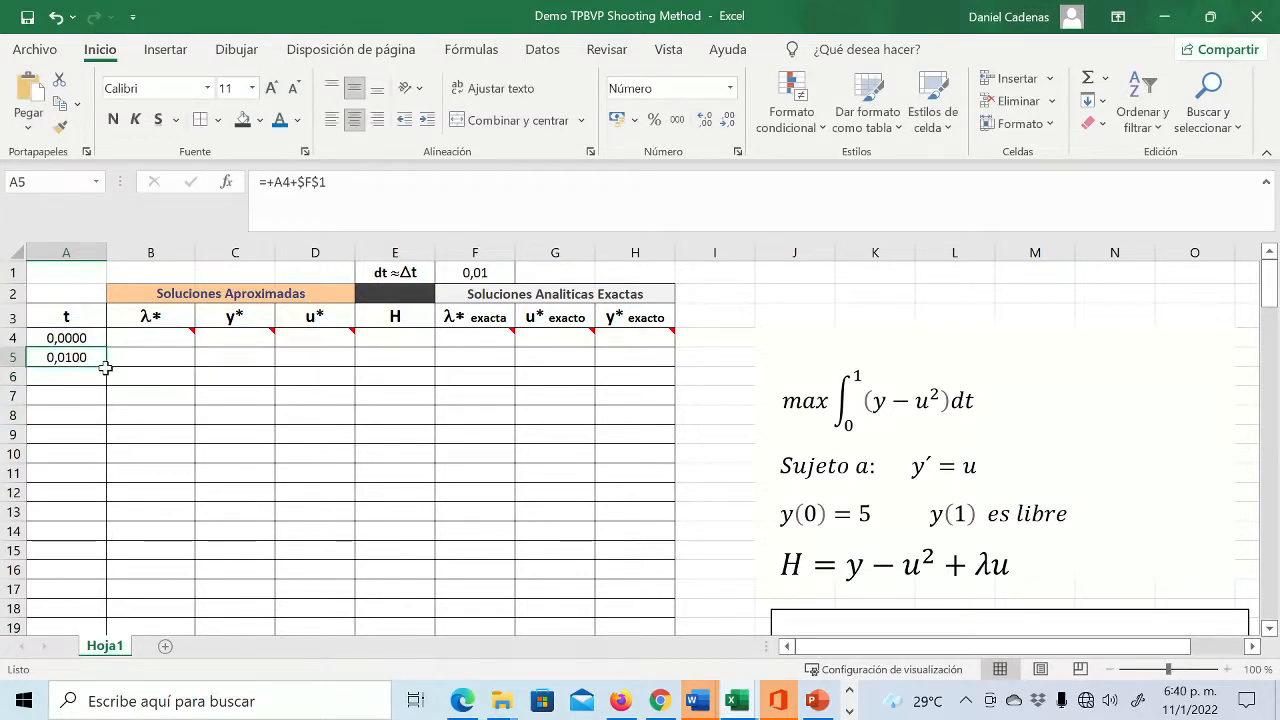
{"action": "left_click_drag", "start_coordinate": [105, 368], "coordinate": [72, 353]}
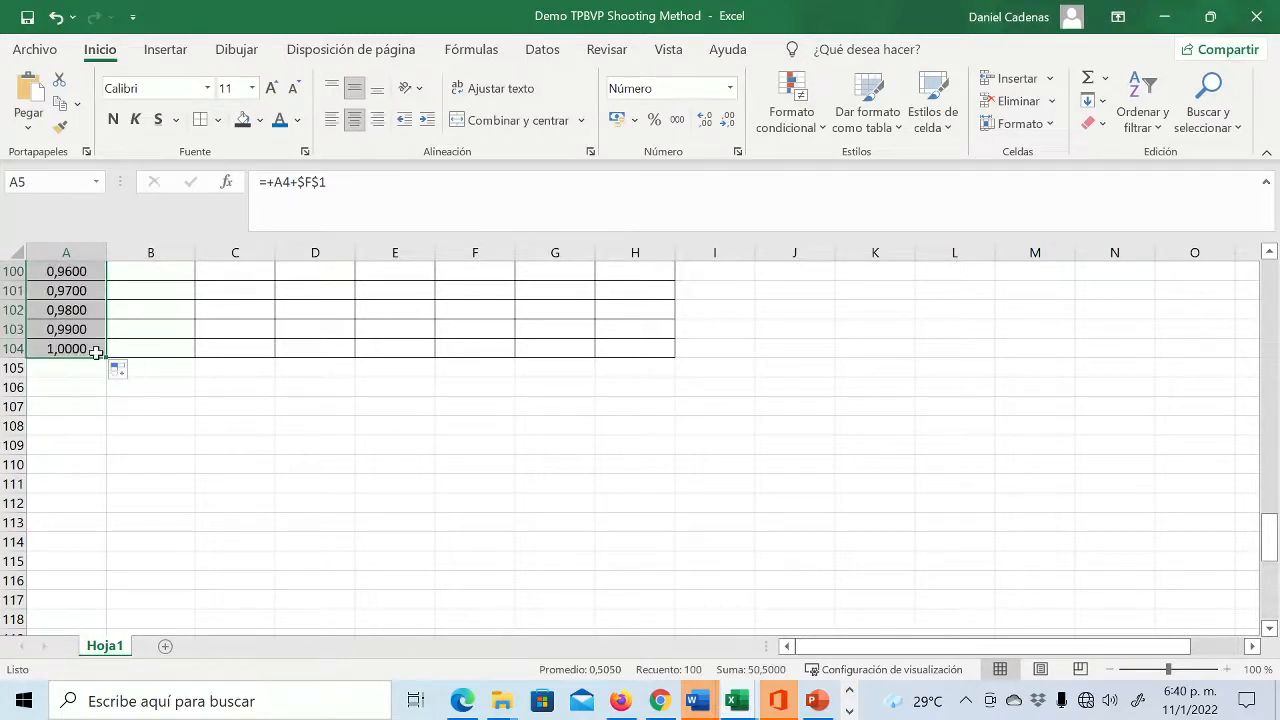
{"action": "left_click", "coordinate": [96, 352]}
{"action": "scroll", "coordinate": [249, 369], "scroll_direction": "up", "scroll_amount": 14}
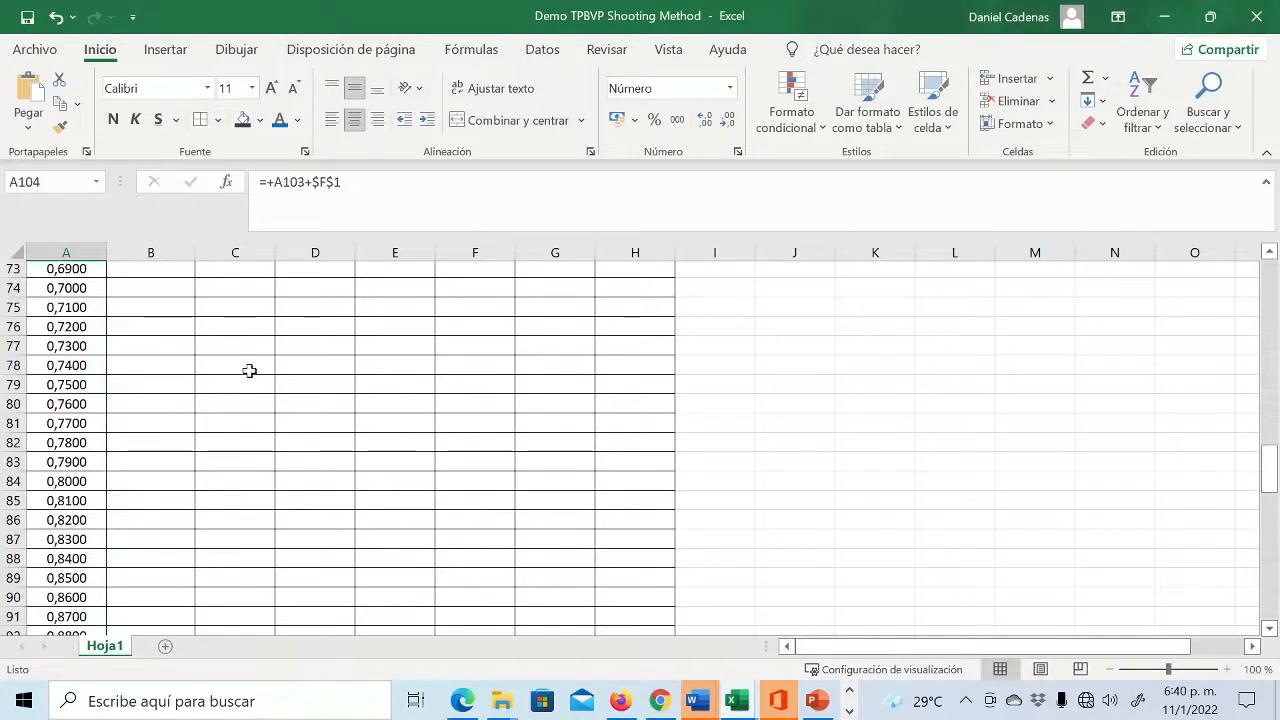
{"action": "scroll", "coordinate": [249, 370], "scroll_direction": "up", "scroll_amount": 19}
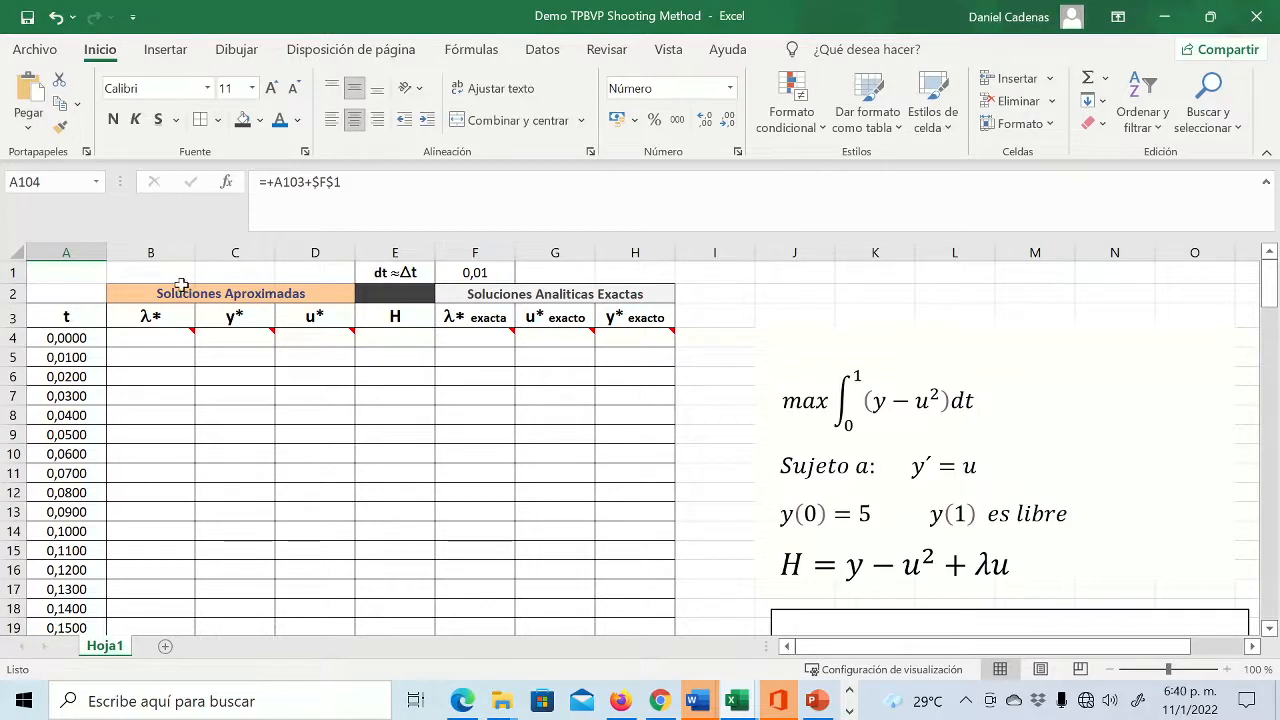
- Enter 5 as the initial value of the state variable y* in C4
{"action": "mouse_move", "coordinate": [152, 340]}
{"action": "left_click", "coordinate": [184, 342]}
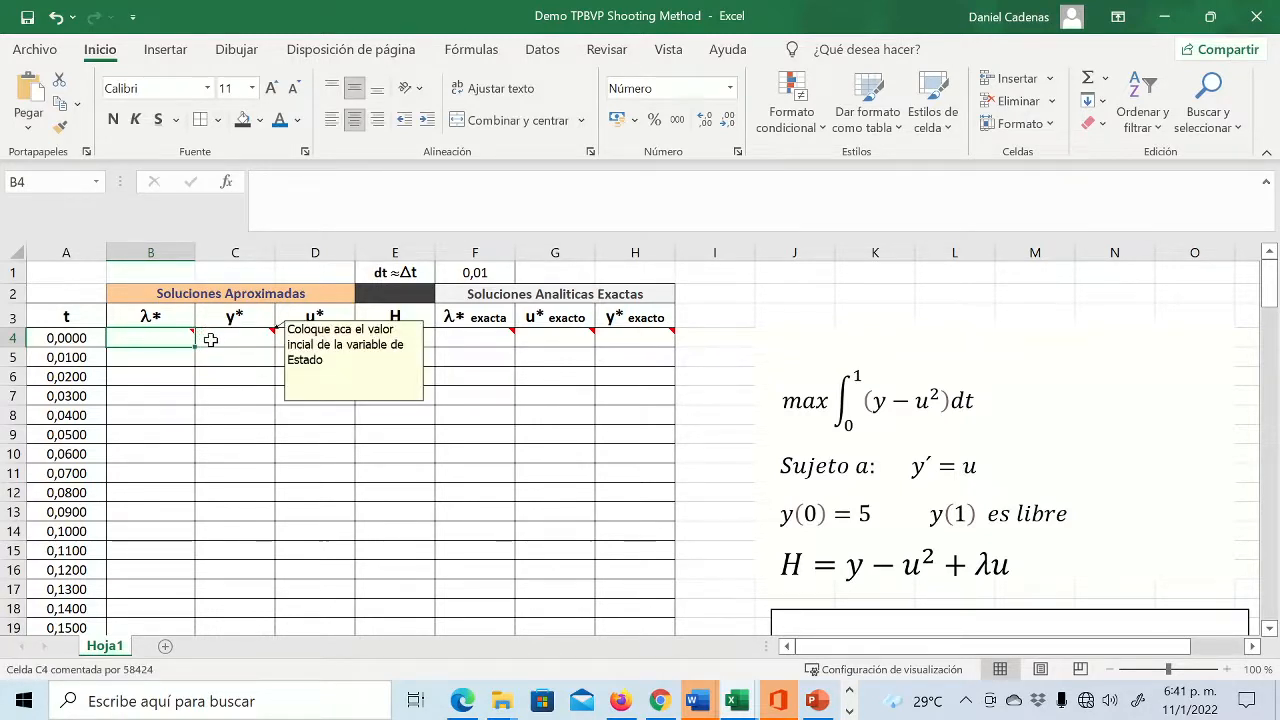
{"action": "left_click", "coordinate": [210, 340]}
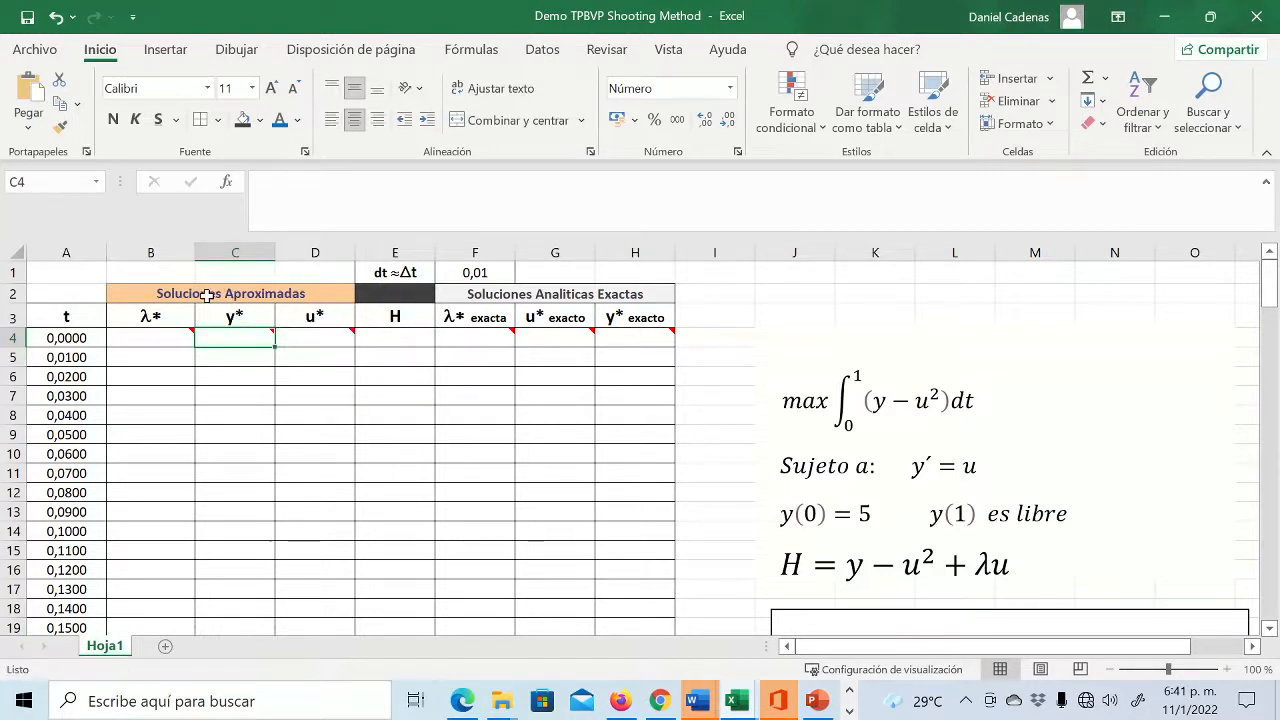
{"action": "mouse_move", "coordinate": [269, 333]}
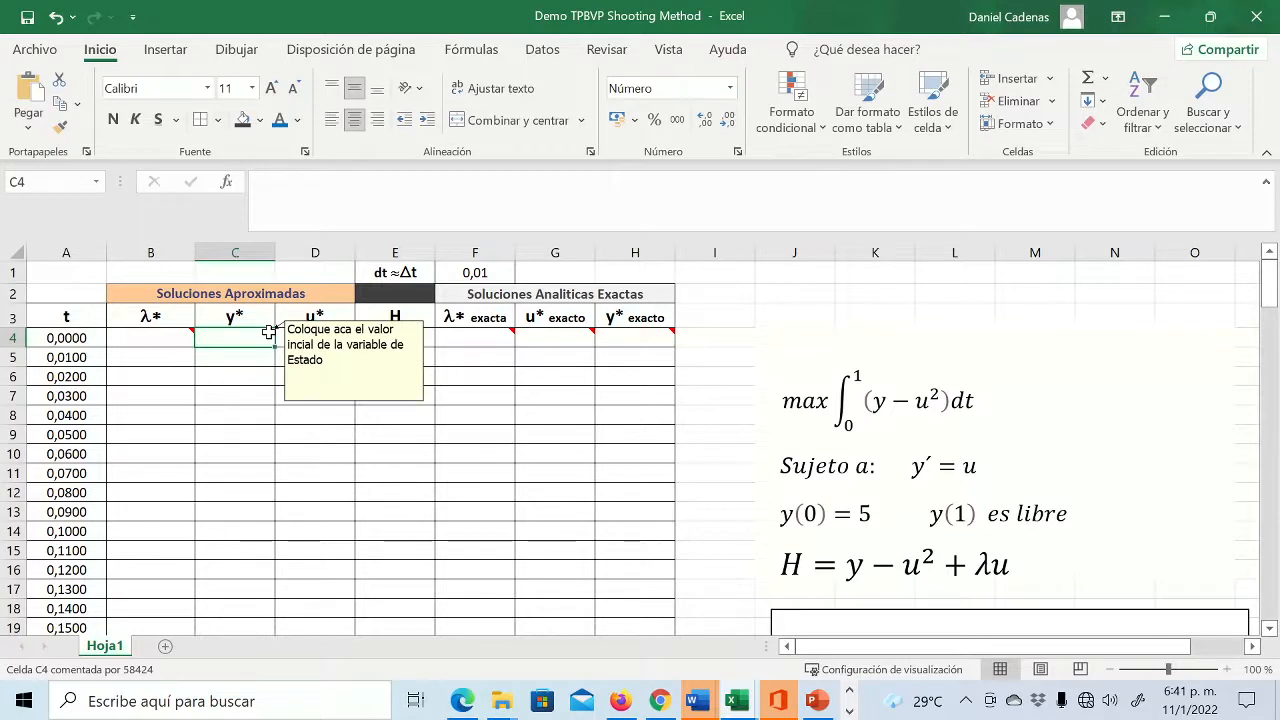
{"action": "mouse_move", "coordinate": [548, 338]}
{"action": "type", "text": "5"}
{"action": "left_click", "coordinate": [253, 380]}
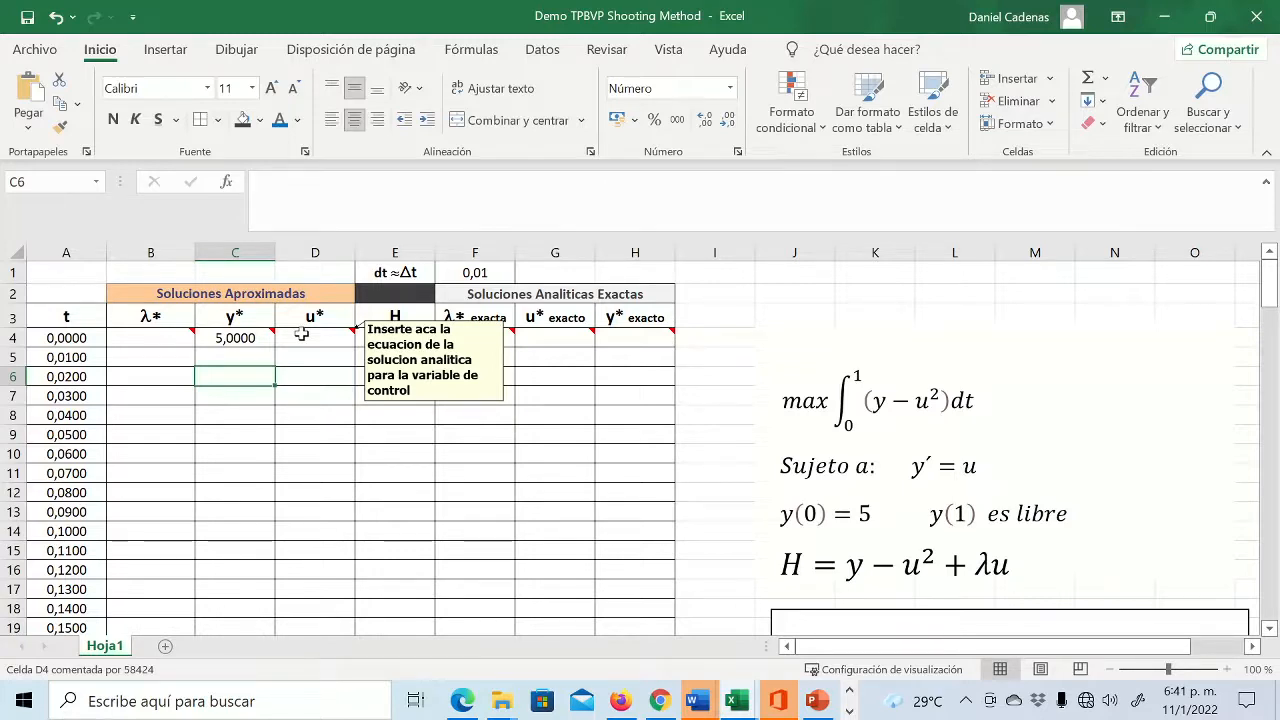
- Examine the boxed analytical solution equations for u*(t), λ*(t) and y*(t)
{"action": "scroll", "coordinate": [400, 450], "scroll_direction": "down", "scroll_amount": 2}
{"action": "left_click_drag", "start_coordinate": [905, 648], "coordinate": [1104, 658]}
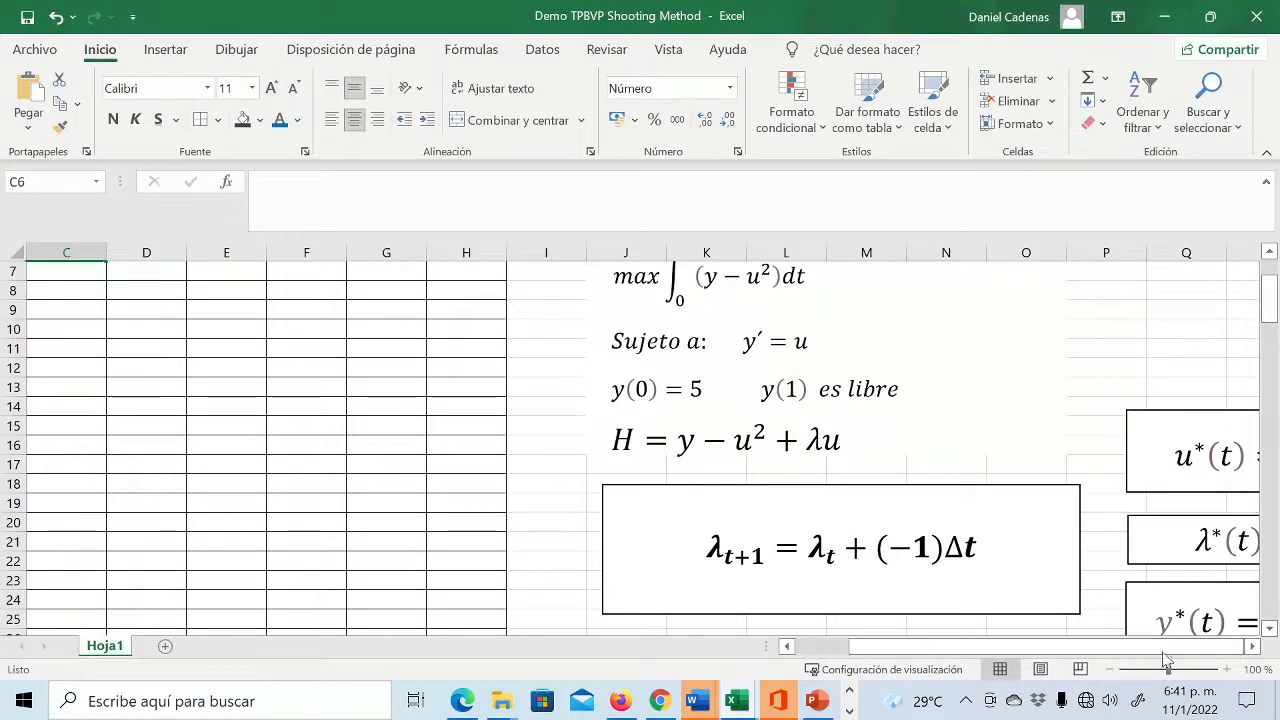
{"action": "scroll", "coordinate": [1170, 660], "scroll_direction": "down", "scroll_amount": 1}
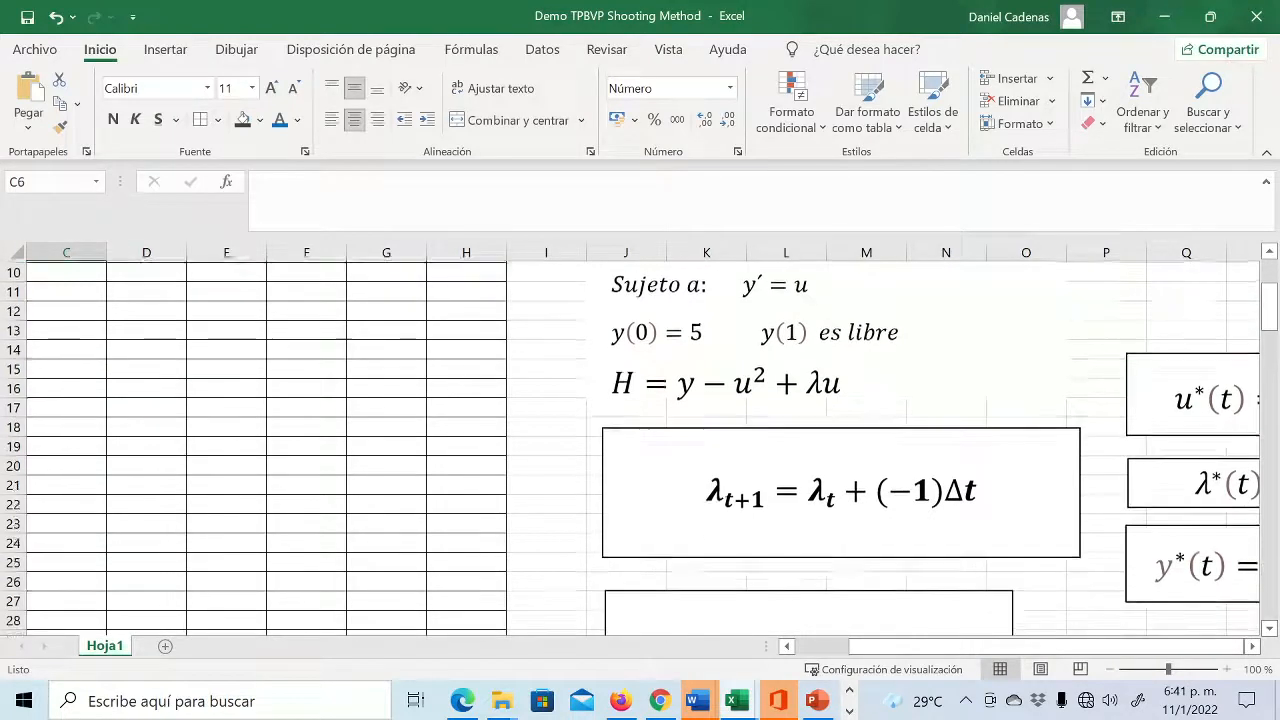
{"action": "left_click", "coordinate": [1252, 646]}
{"action": "left_click", "coordinate": [1252, 646]}
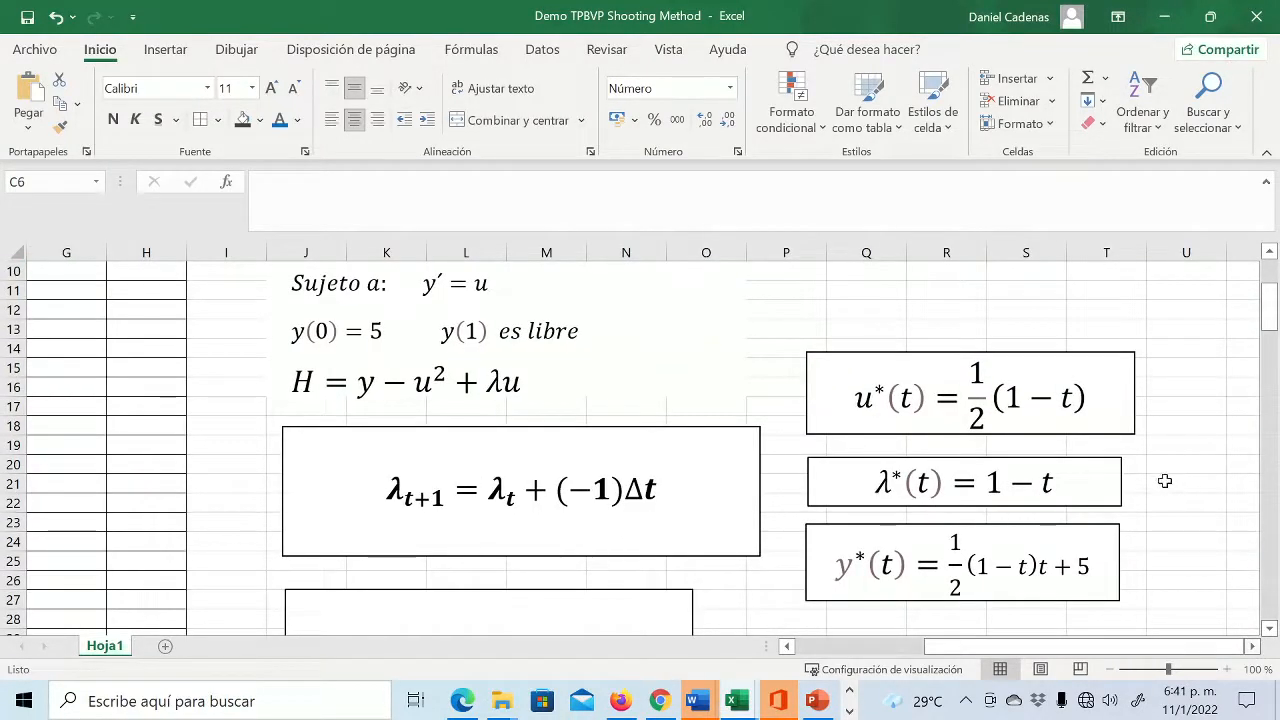
{"action": "left_click_drag", "start_coordinate": [935, 647], "coordinate": [880, 654]}
{"action": "scroll", "coordinate": [378, 360], "scroll_direction": "up", "scroll_amount": 3}
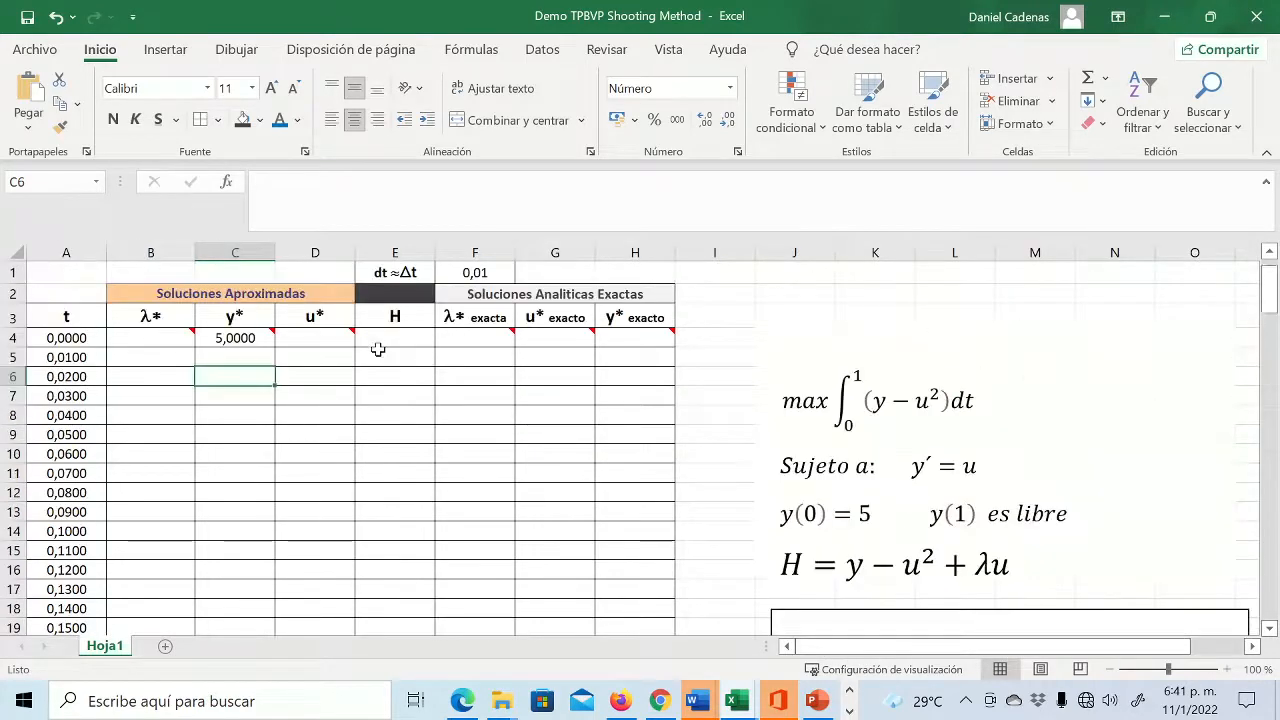
- Enter the control variable formula +B4/2 in D4 under u*
{"action": "left_click", "coordinate": [337, 337]}
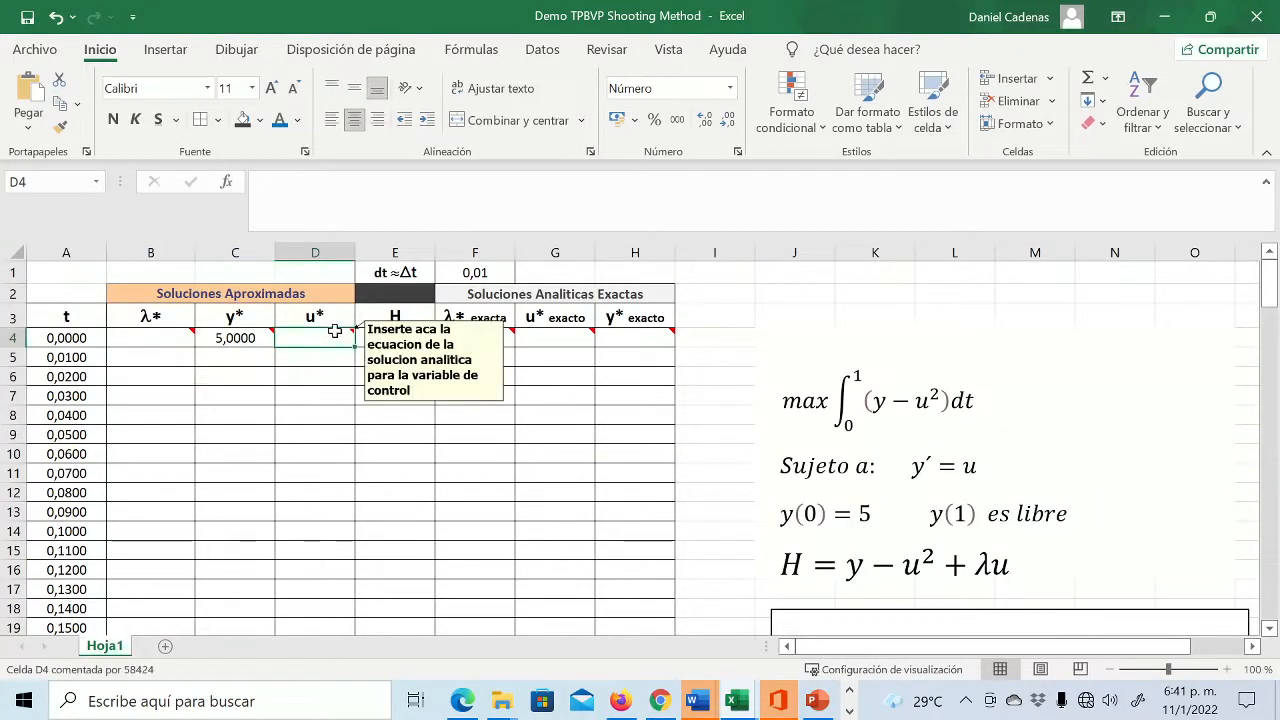
{"action": "type", "text": "+"}
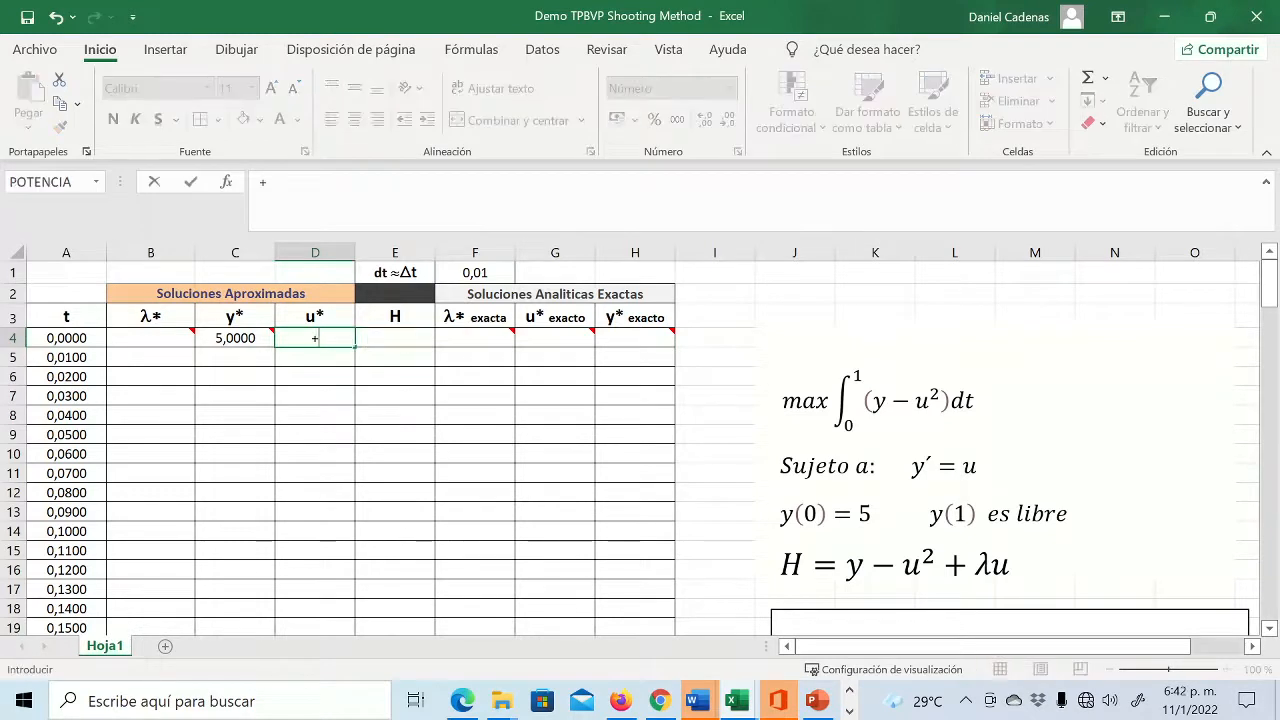
{"action": "left_click", "coordinate": [172, 335]}
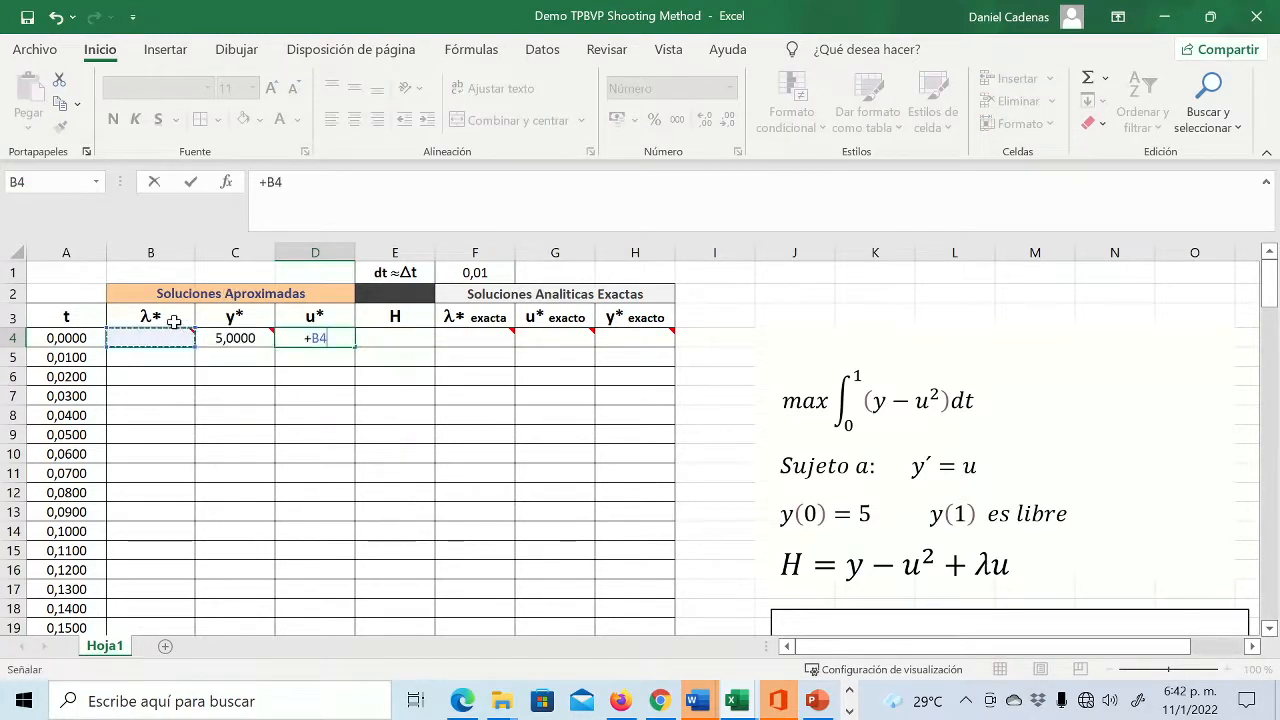
{"action": "type", "text": "/2"}
{"action": "key", "text": "Return"}
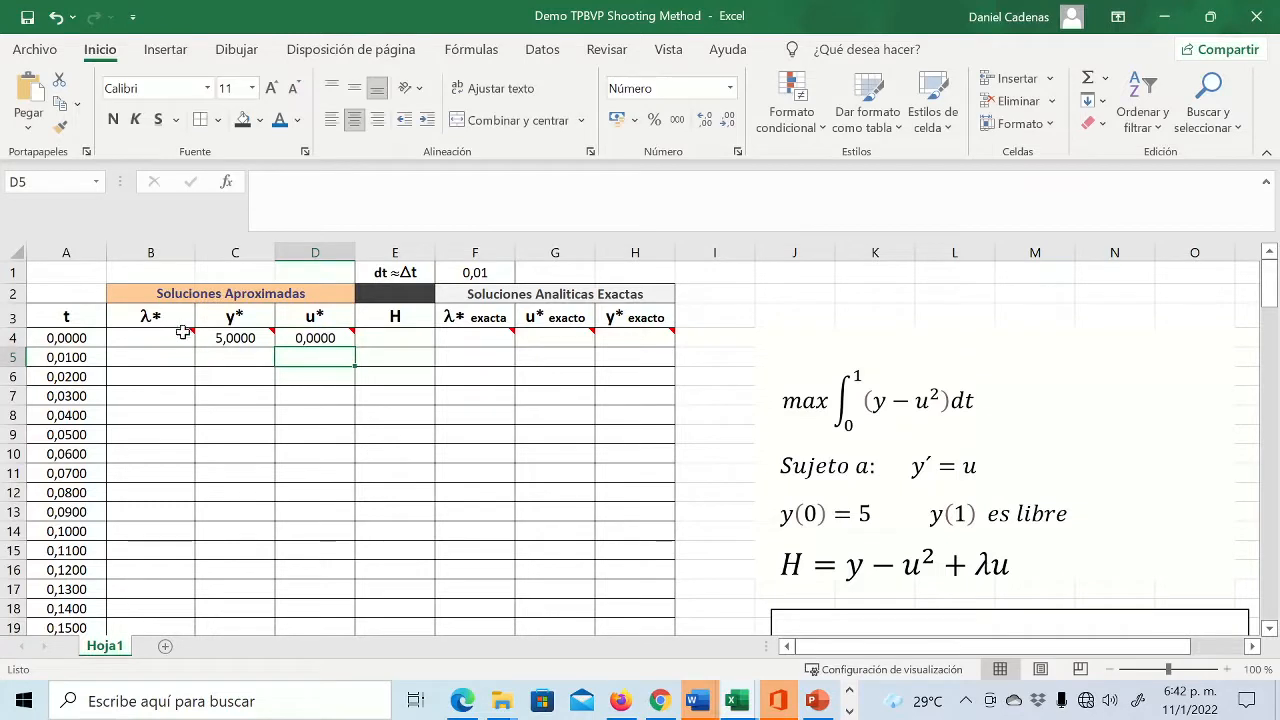
- Start the Hamiltonian formula in E4 with +C4-, following H = y − u² + λu
{"action": "left_click", "coordinate": [313, 338]}
{"action": "left_click", "coordinate": [371, 338]}
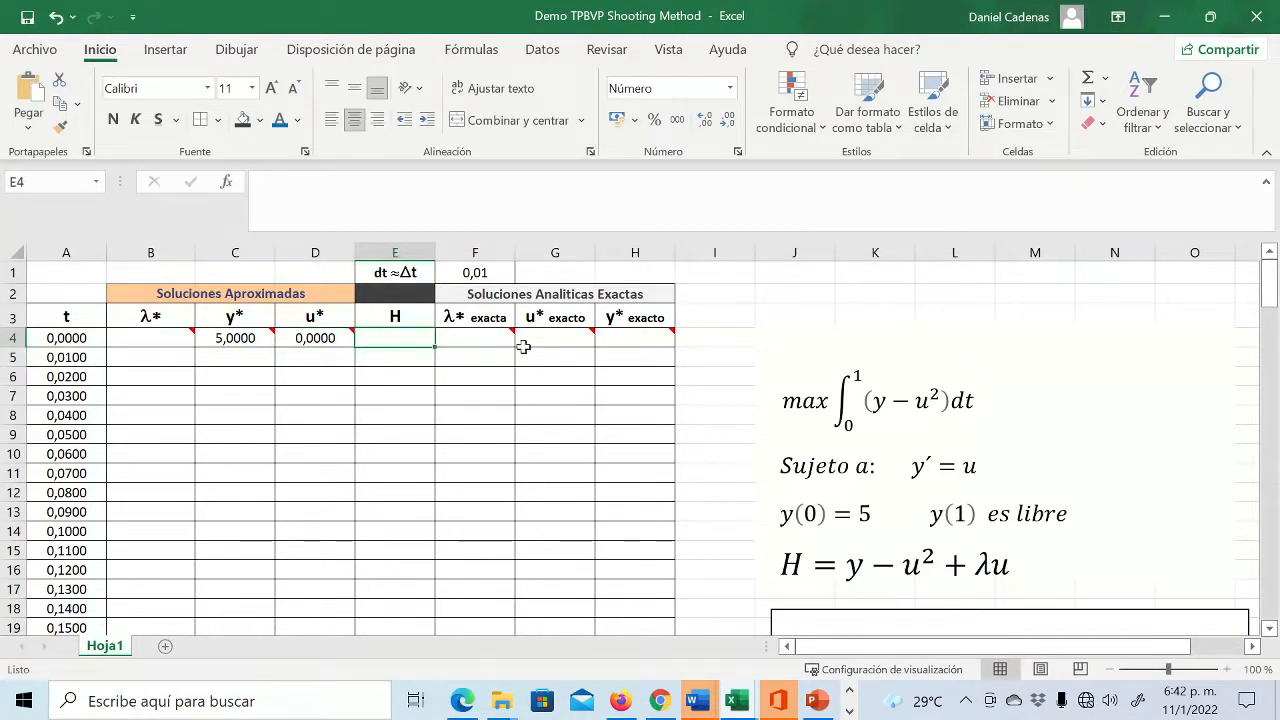
{"action": "scroll", "coordinate": [640, 446], "scroll_direction": "down", "scroll_amount": 4}
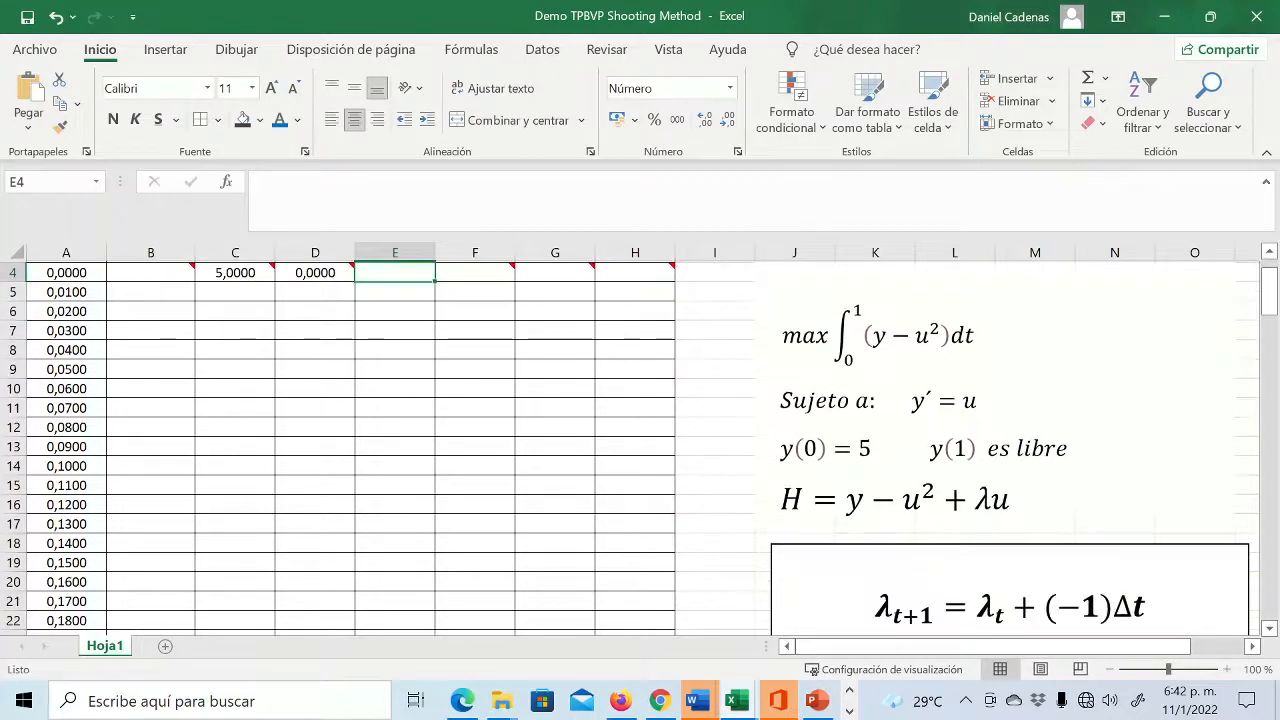
{"action": "scroll", "coordinate": [640, 446], "scroll_direction": "down", "scroll_amount": 5}
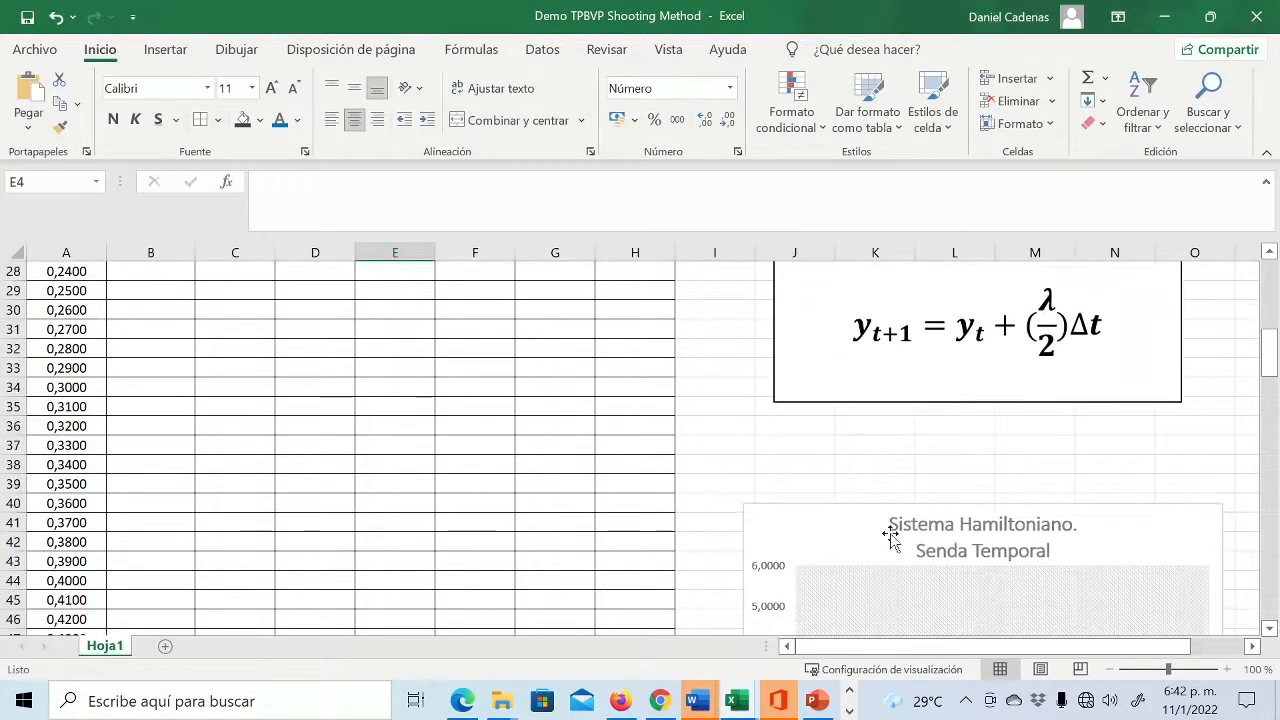
{"action": "scroll", "coordinate": [890, 537], "scroll_direction": "up", "scroll_amount": 9}
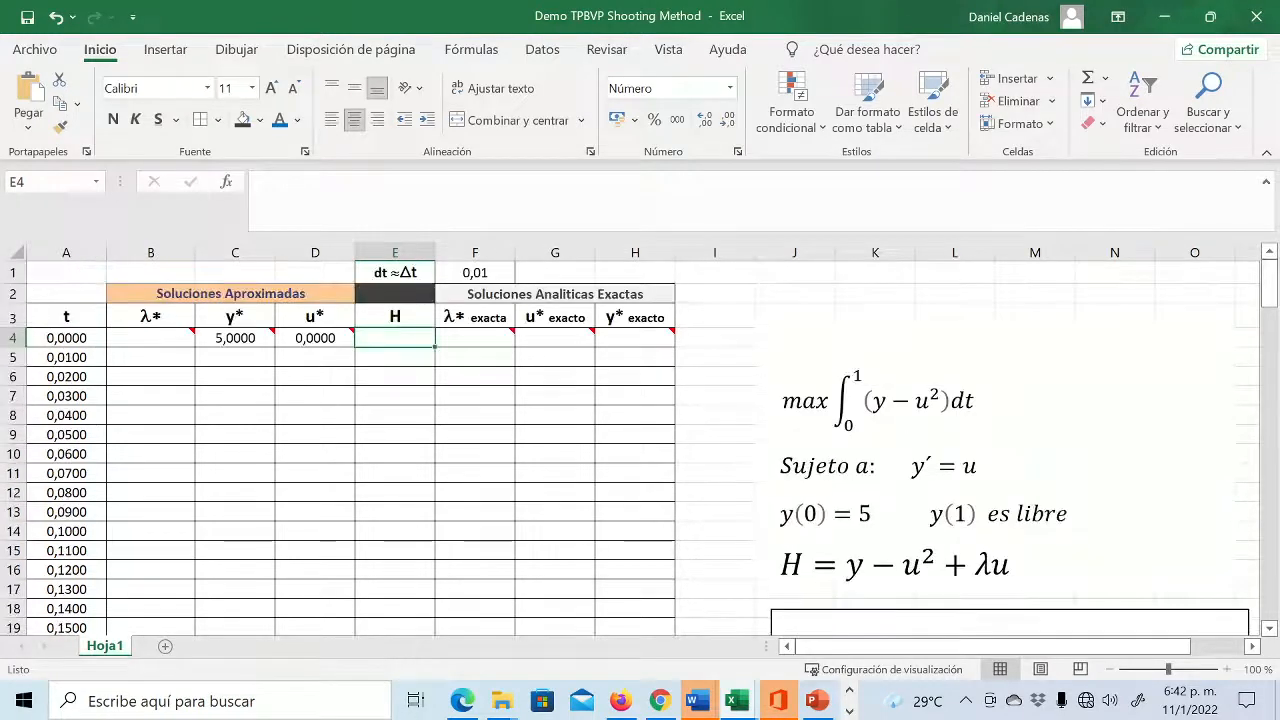
{"action": "scroll", "coordinate": [640, 446], "scroll_direction": "down", "scroll_amount": 3}
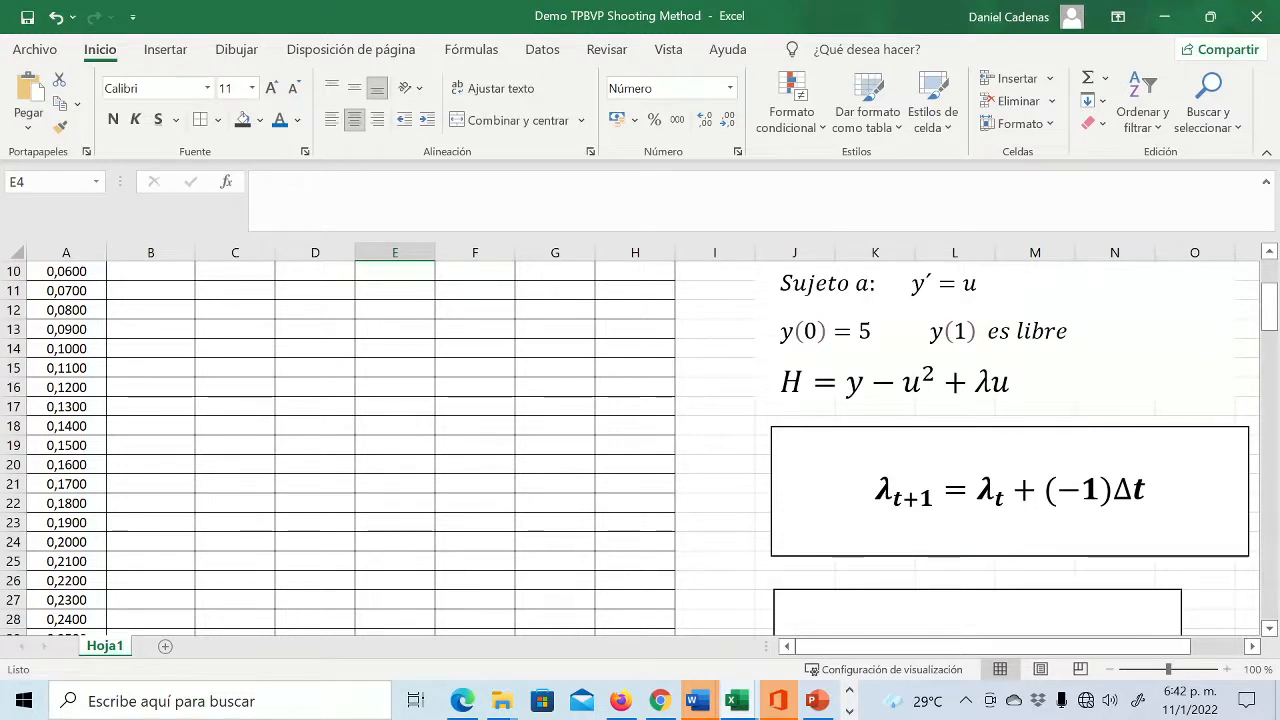
{"action": "scroll", "coordinate": [652, 370], "scroll_direction": "up", "scroll_amount": 3}
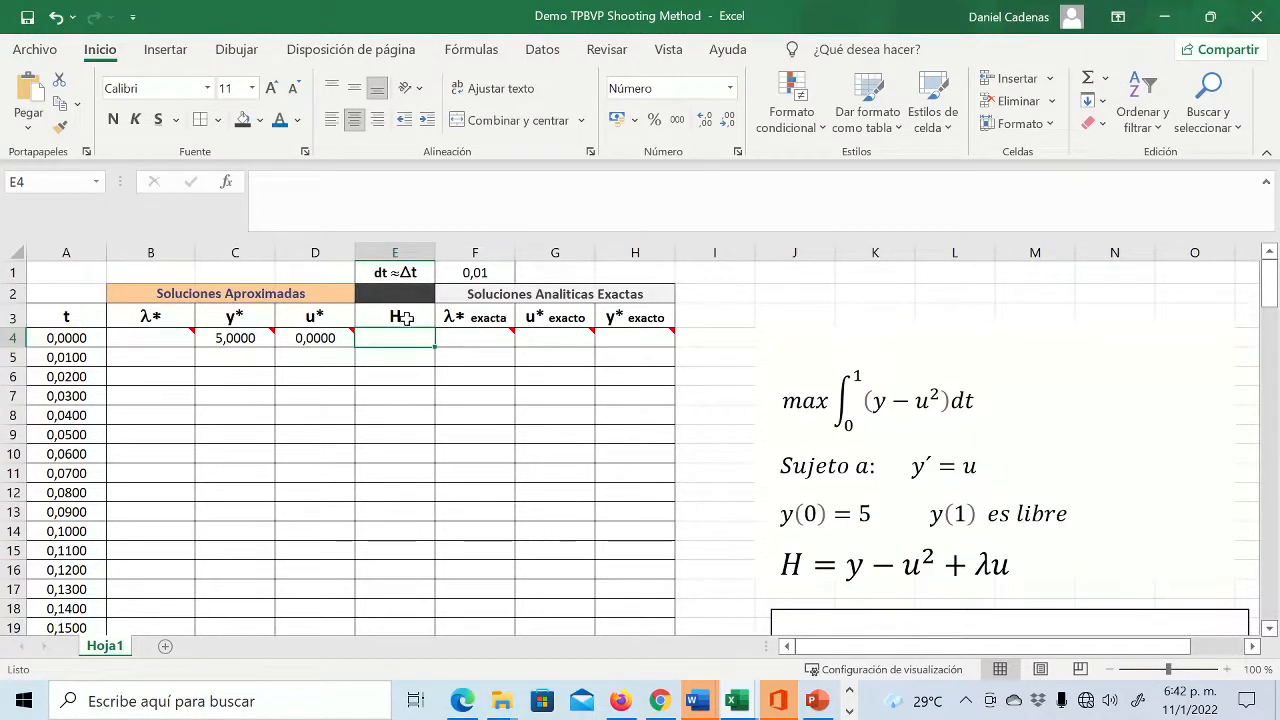
{"action": "type", "text": "+"}
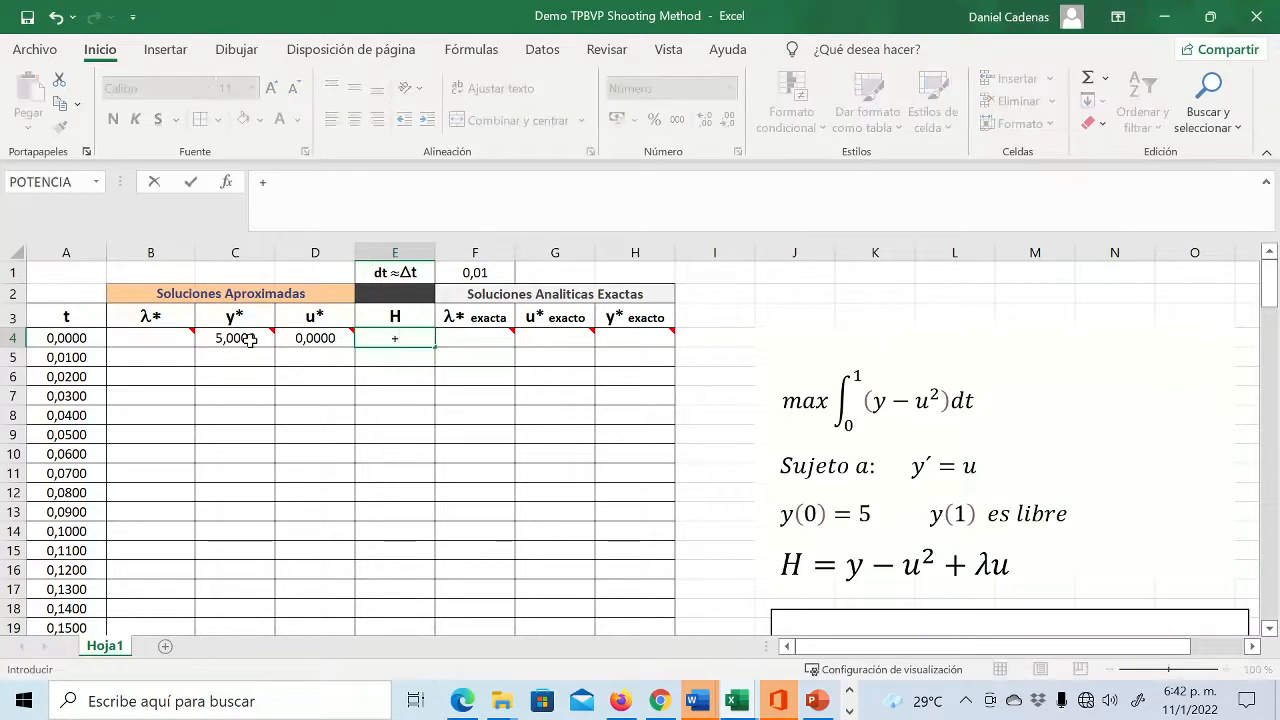
{"action": "left_click", "coordinate": [249, 340]}
{"action": "type", "text": "-"}
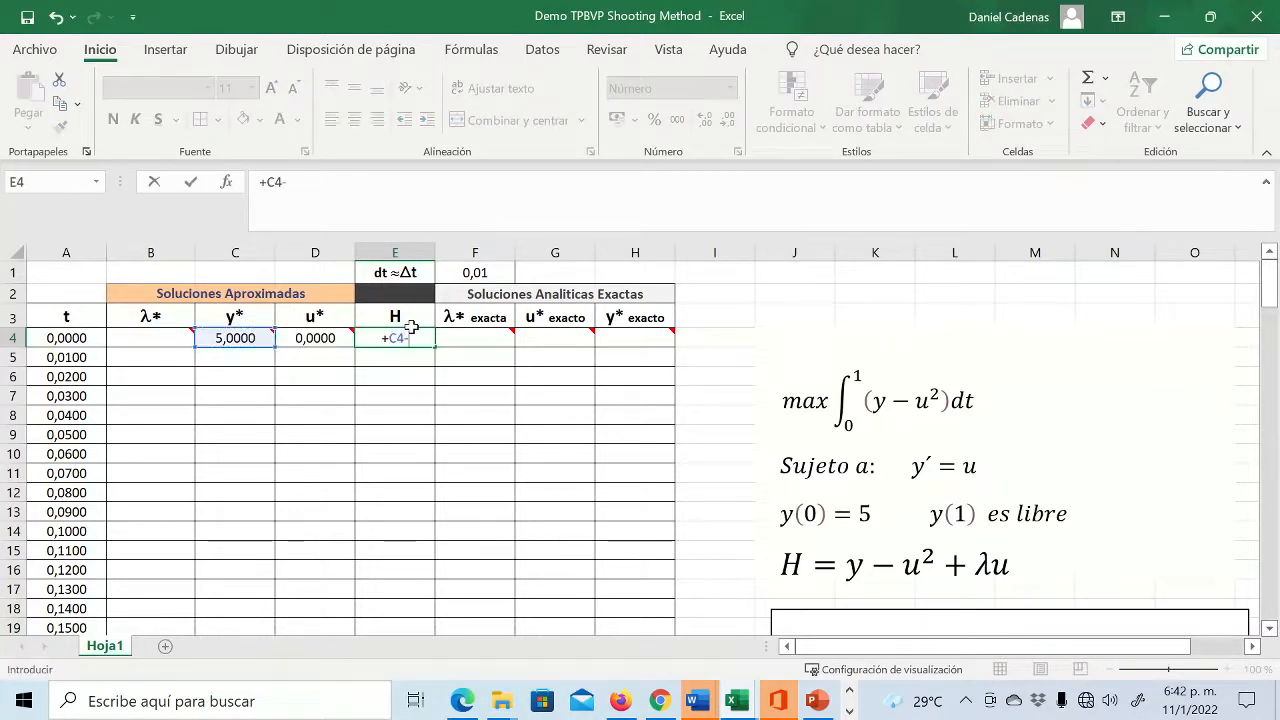
- Insert the POTENCIA function into the E4 formula with D4 as the number and 2 as the power
{"action": "left_click", "coordinate": [436, 54]}
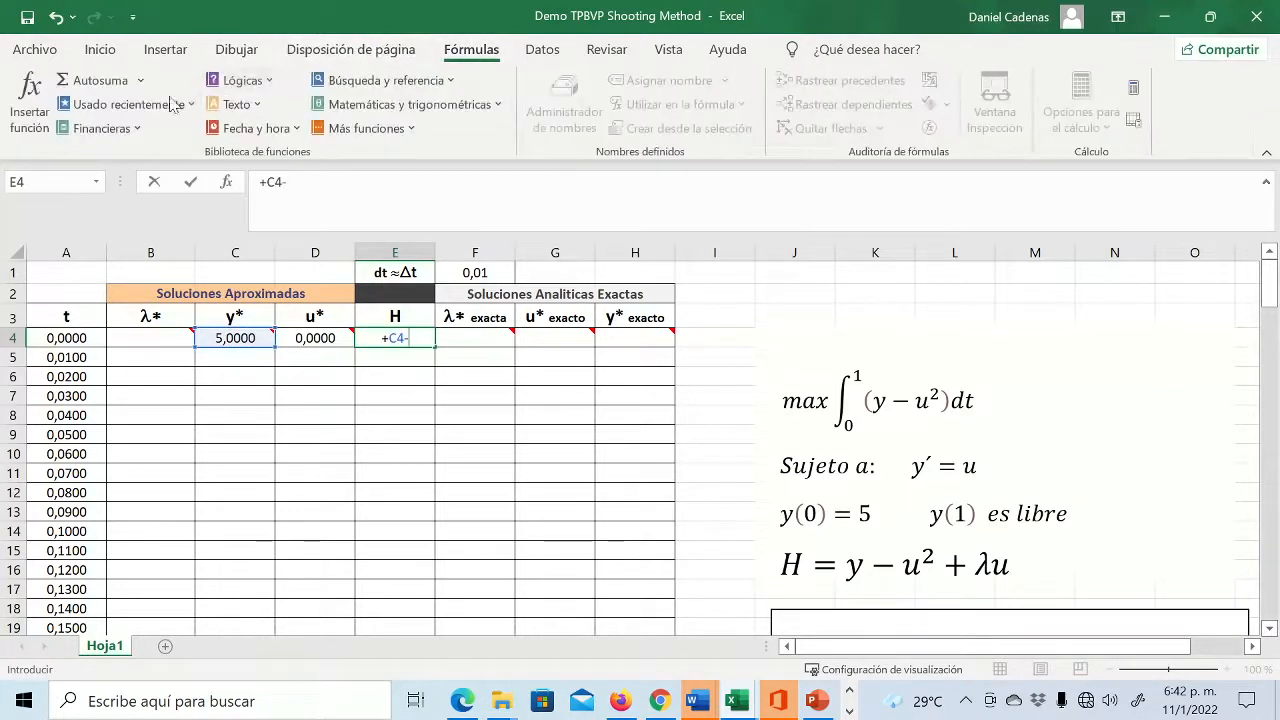
{"action": "left_click", "coordinate": [147, 108]}
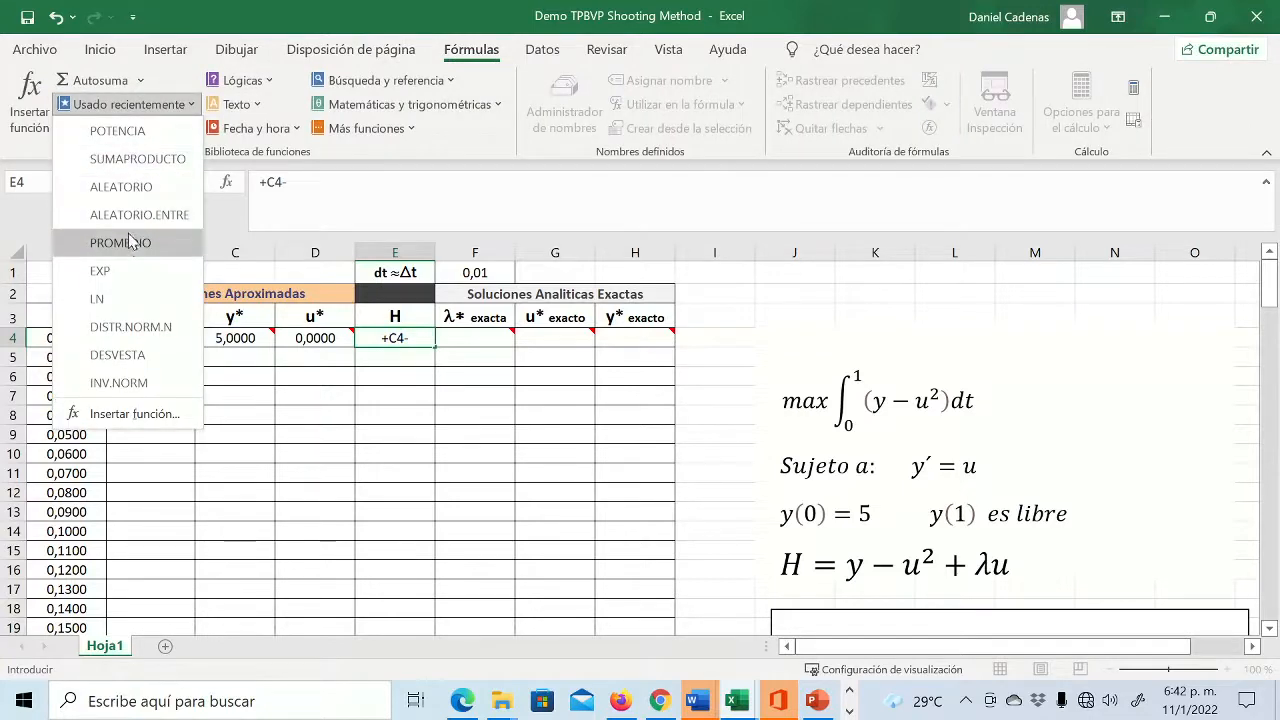
{"action": "left_click", "coordinate": [143, 130]}
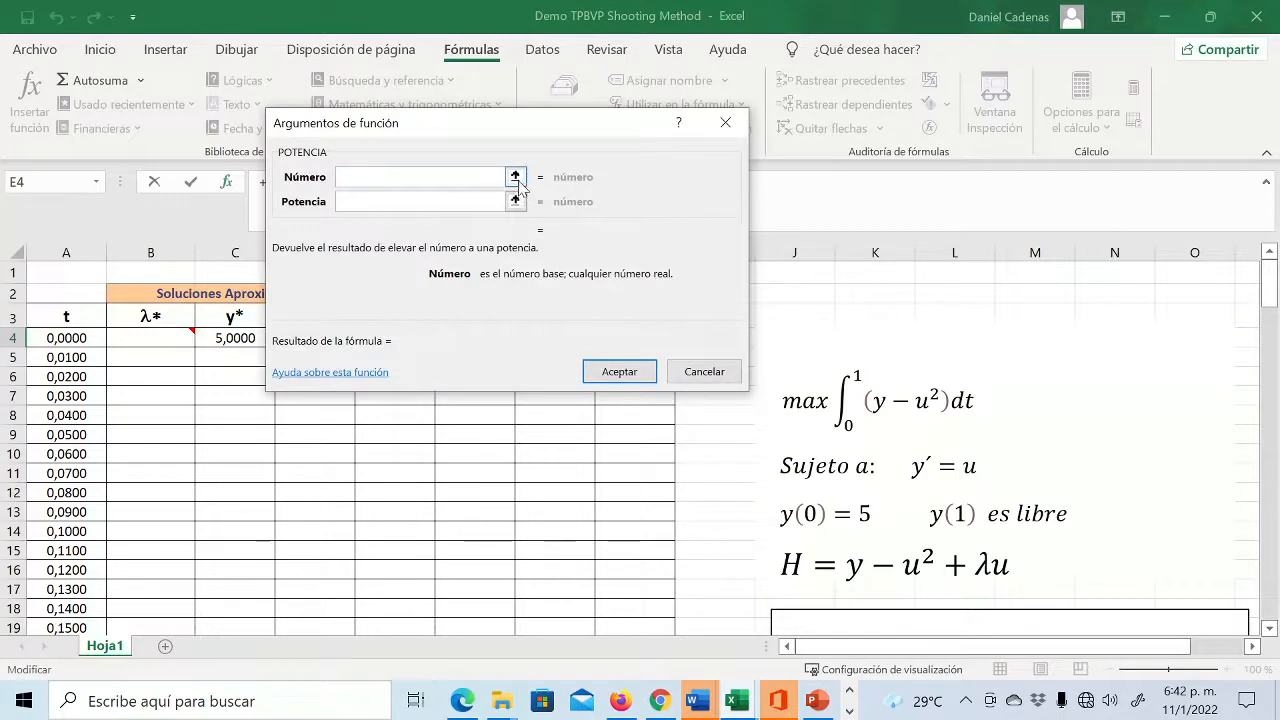
{"action": "left_click", "coordinate": [517, 174]}
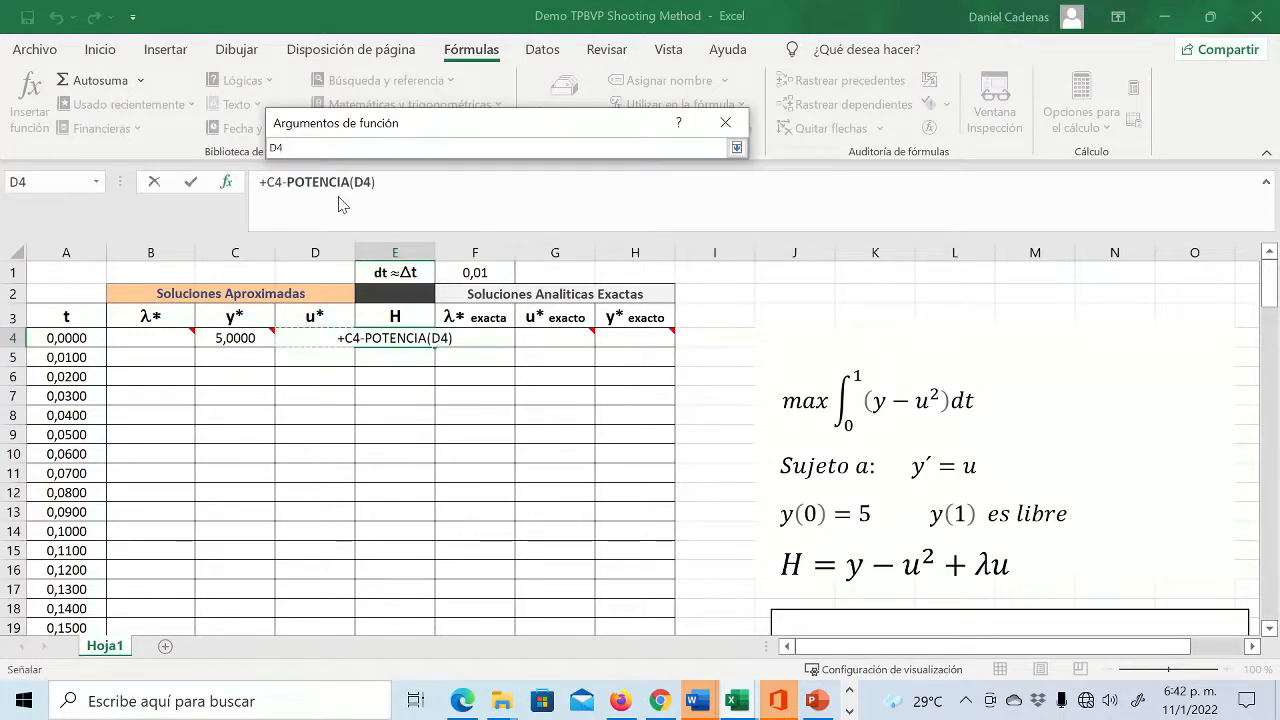
{"action": "key", "text": "Return"}
{"action": "left_click", "coordinate": [374, 200]}
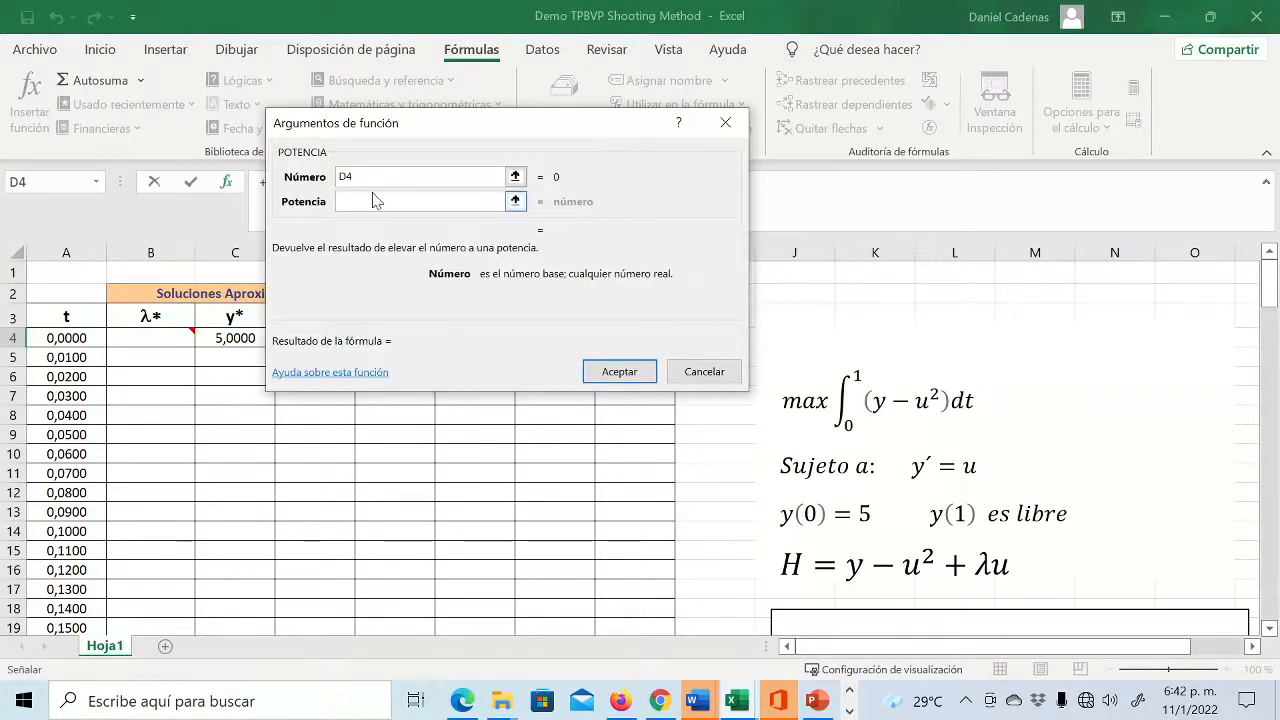
{"action": "type", "text": "2"}
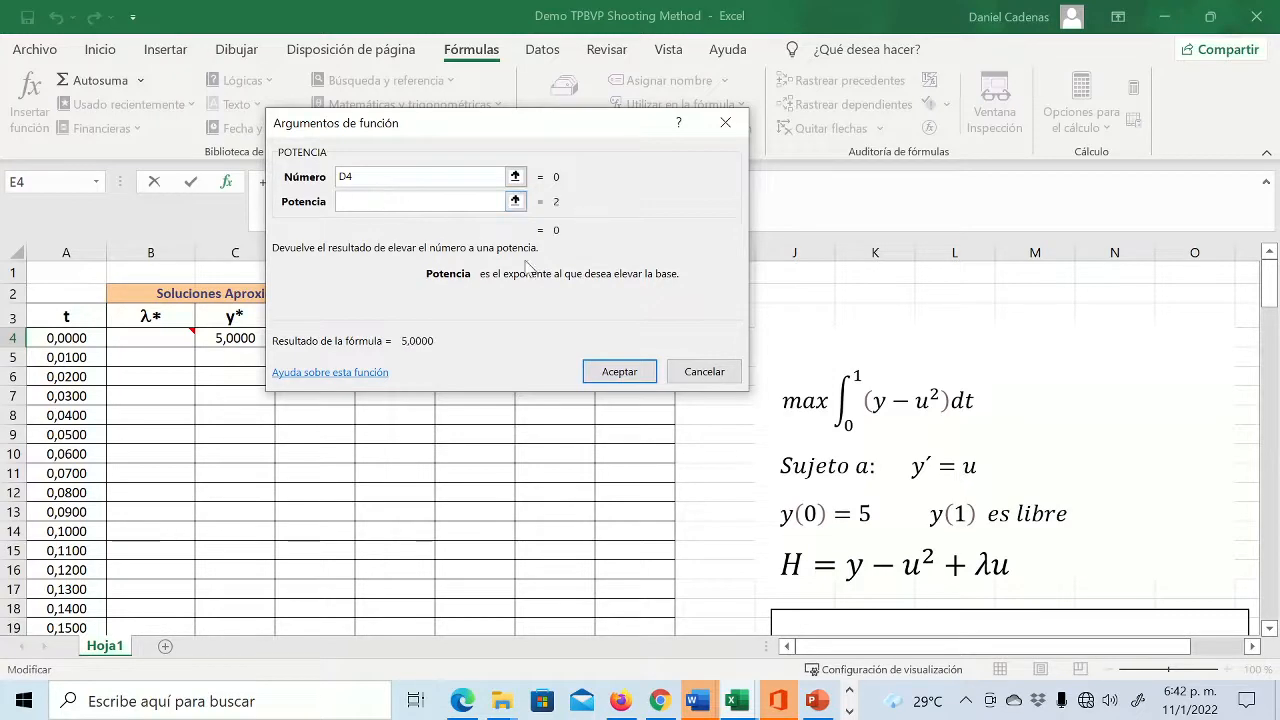
{"action": "left_click", "coordinate": [615, 372]}
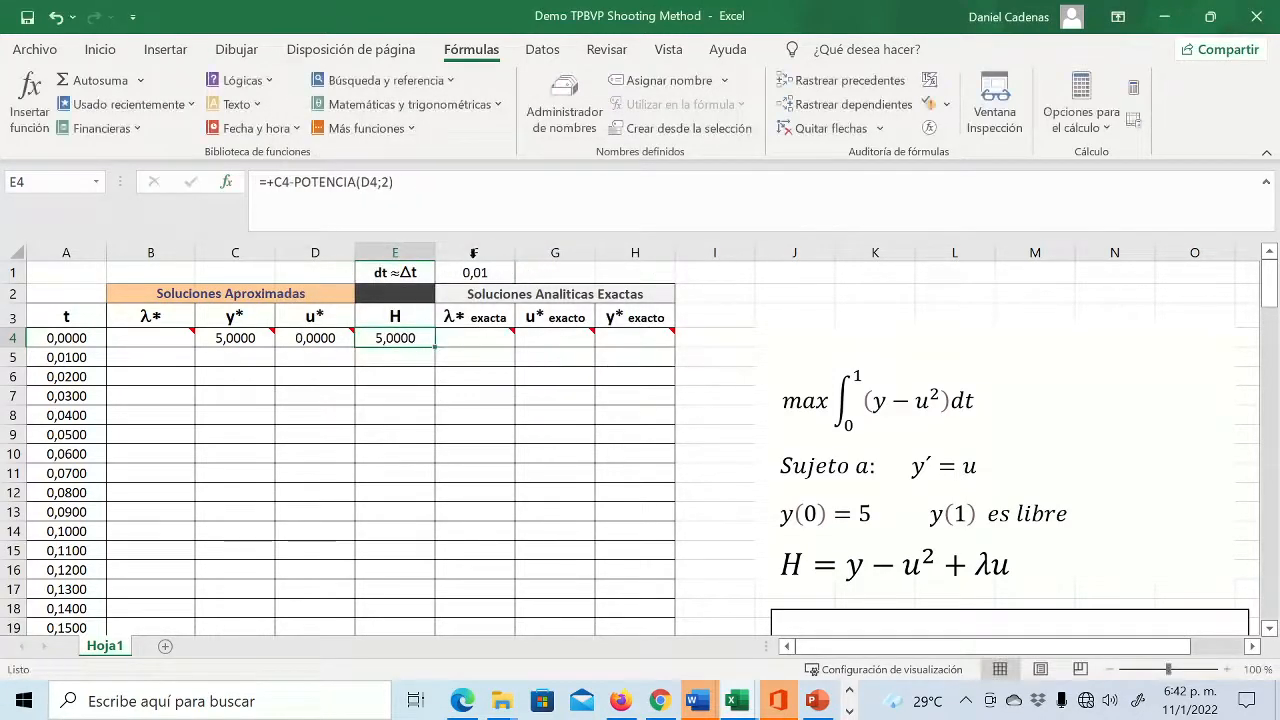
- Append -B4*D4 to the Hamiltonian formula in E4
{"action": "key", "text": "F2"}
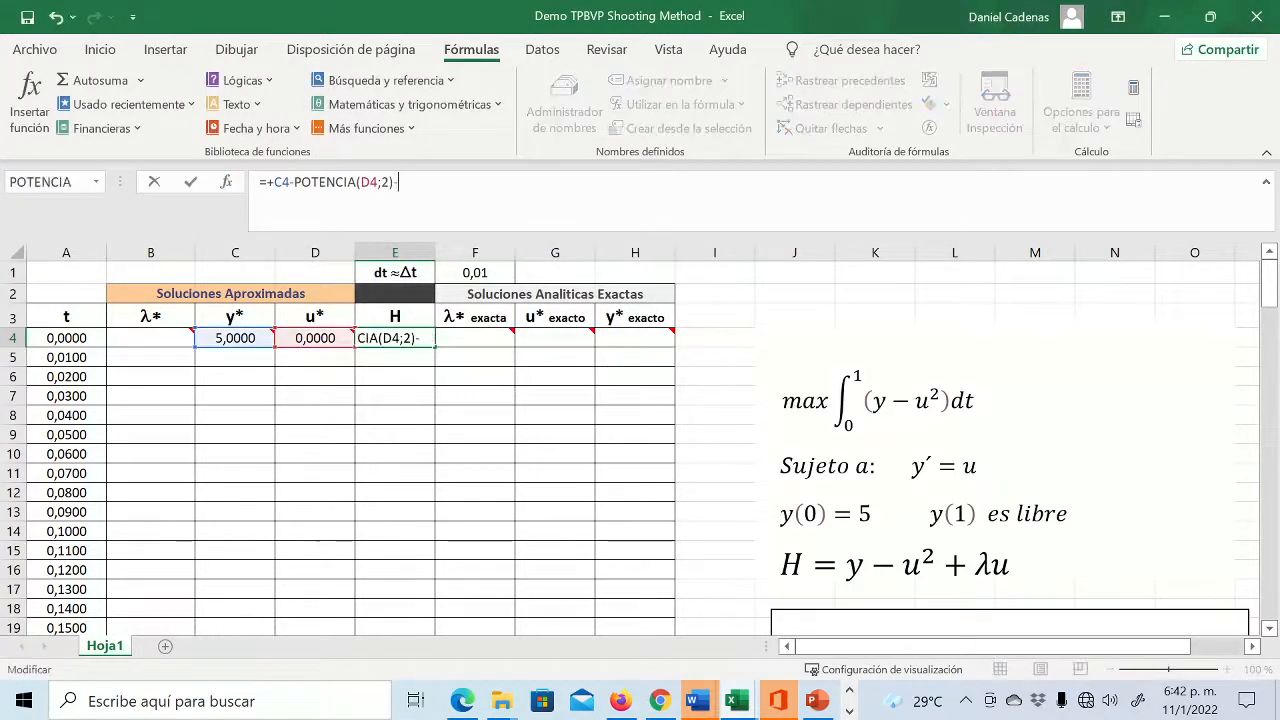
{"action": "type", "text": "-"}
{"action": "left_click", "coordinate": [185, 335]}
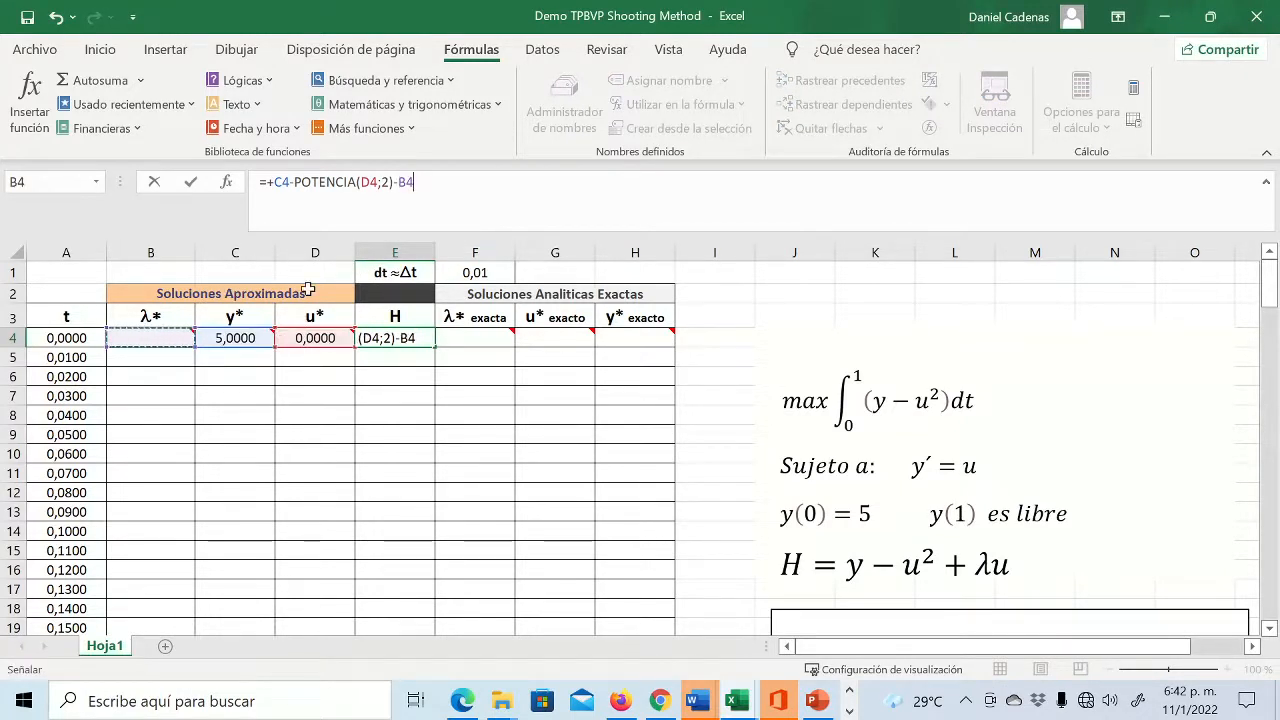
{"action": "type", "text": "*"}
{"action": "left_click", "coordinate": [336, 338]}
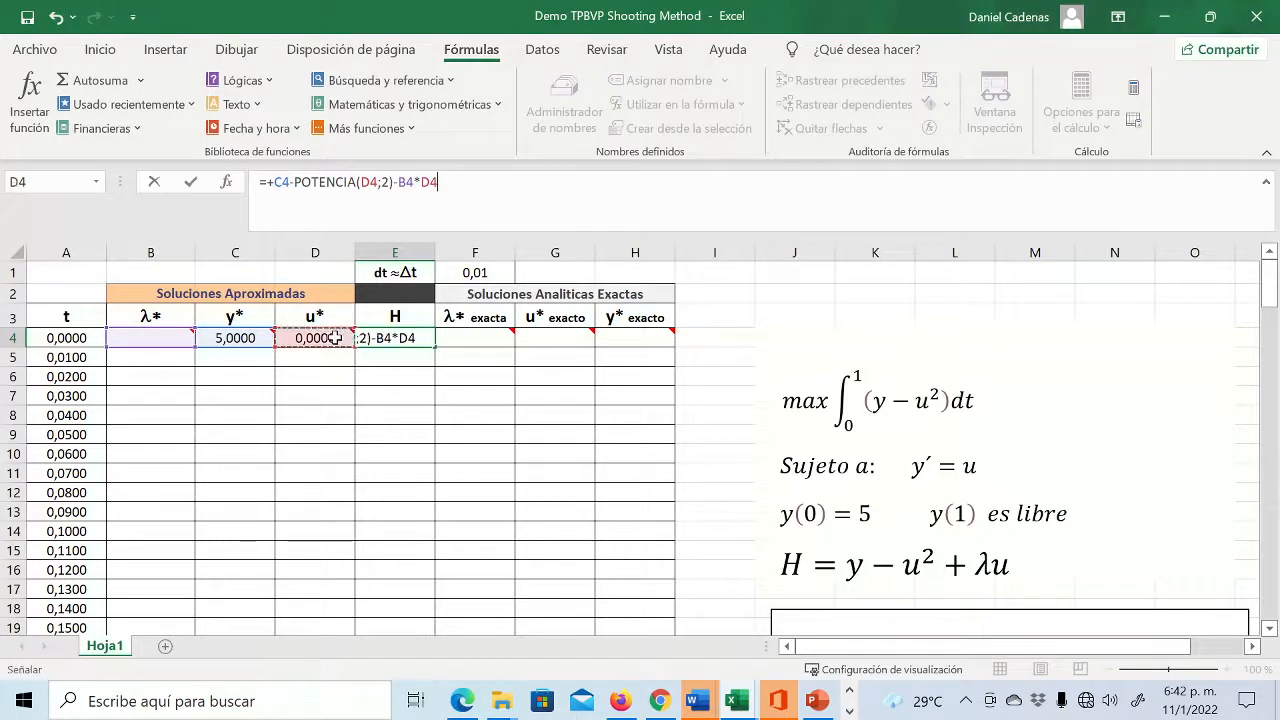
{"action": "key", "text": "Return"}
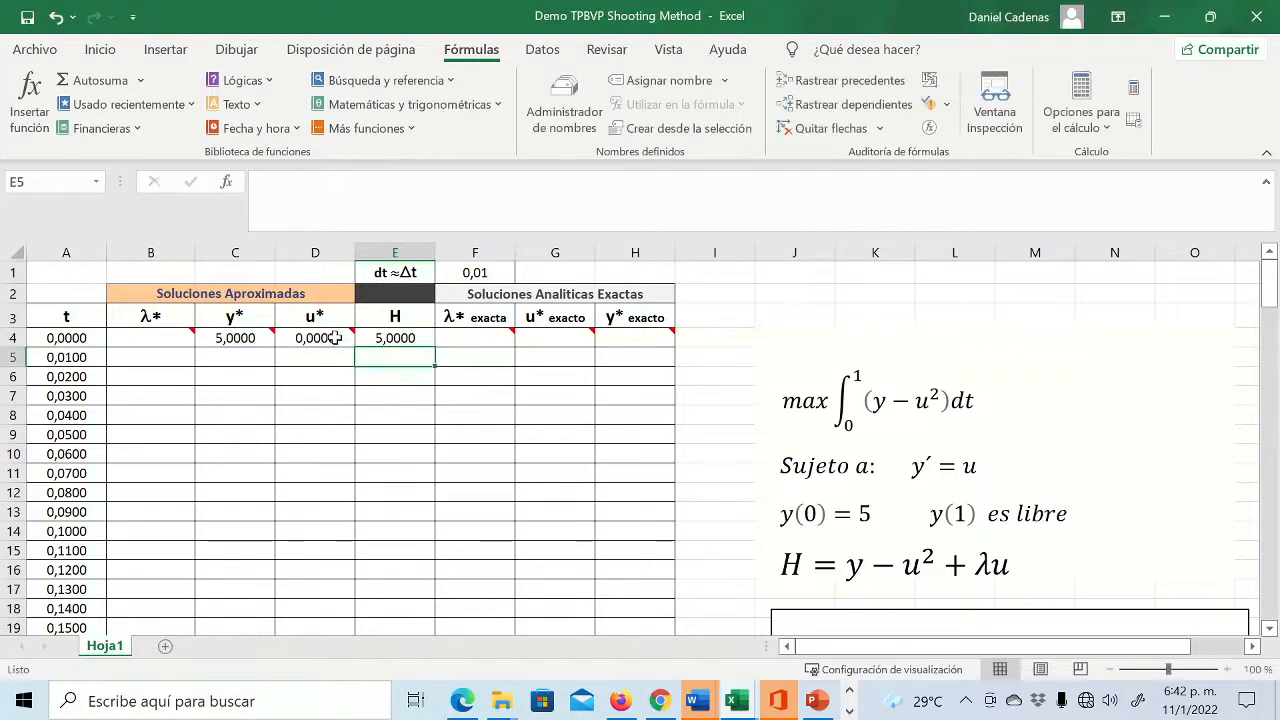
- Read the note on F4 for the exact λ* and look through the equations and chart beside the table
{"action": "left_click", "coordinate": [446, 339]}
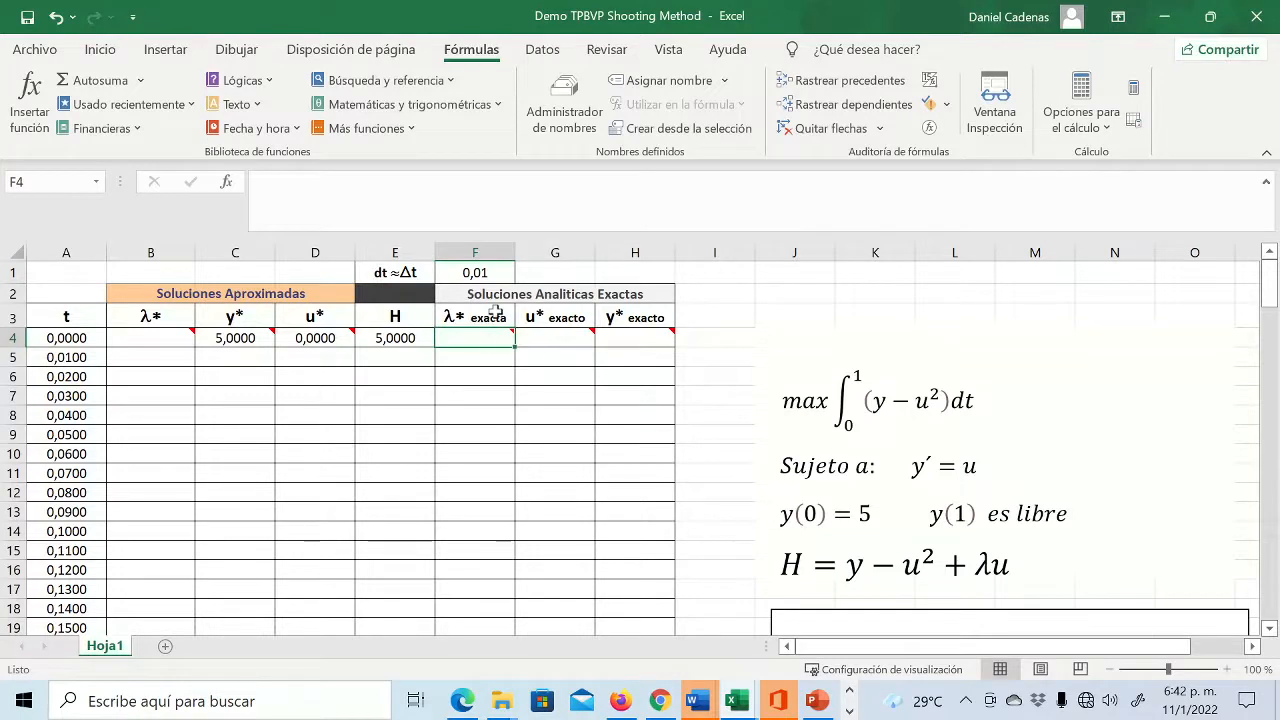
{"action": "mouse_move", "coordinate": [513, 341]}
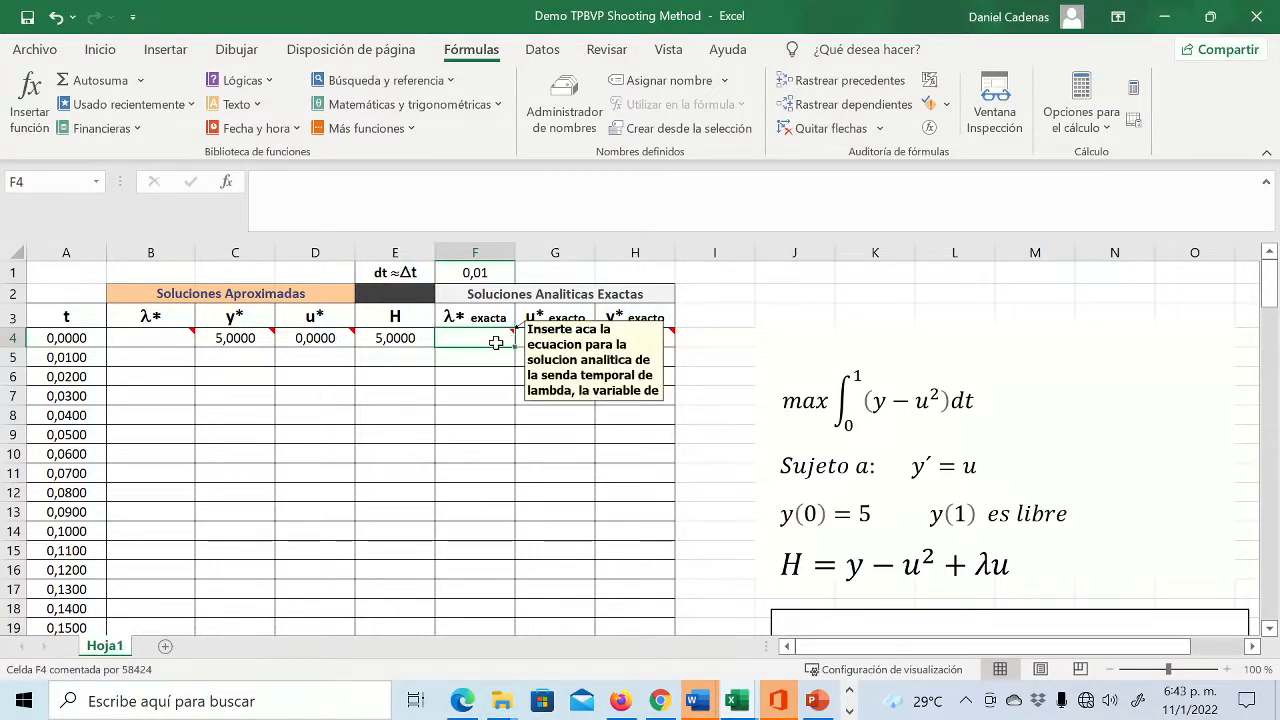
{"action": "left_click", "coordinate": [491, 377]}
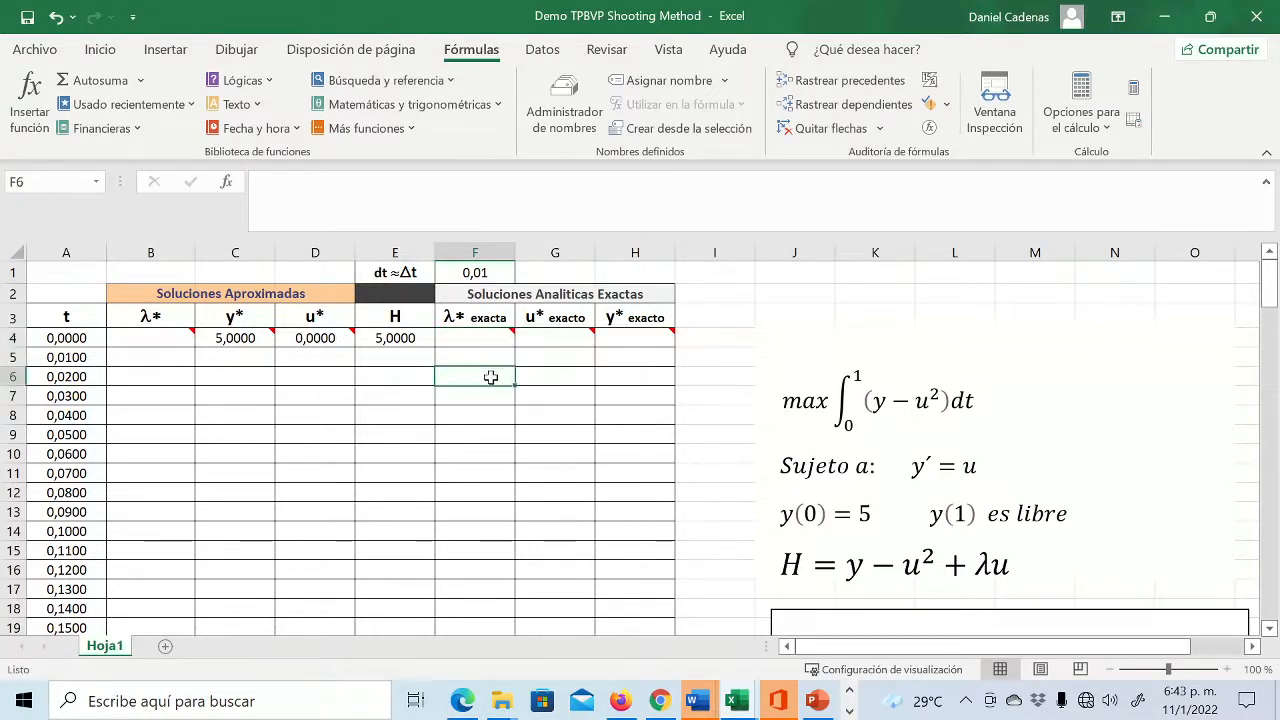
{"action": "left_click", "coordinate": [489, 343]}
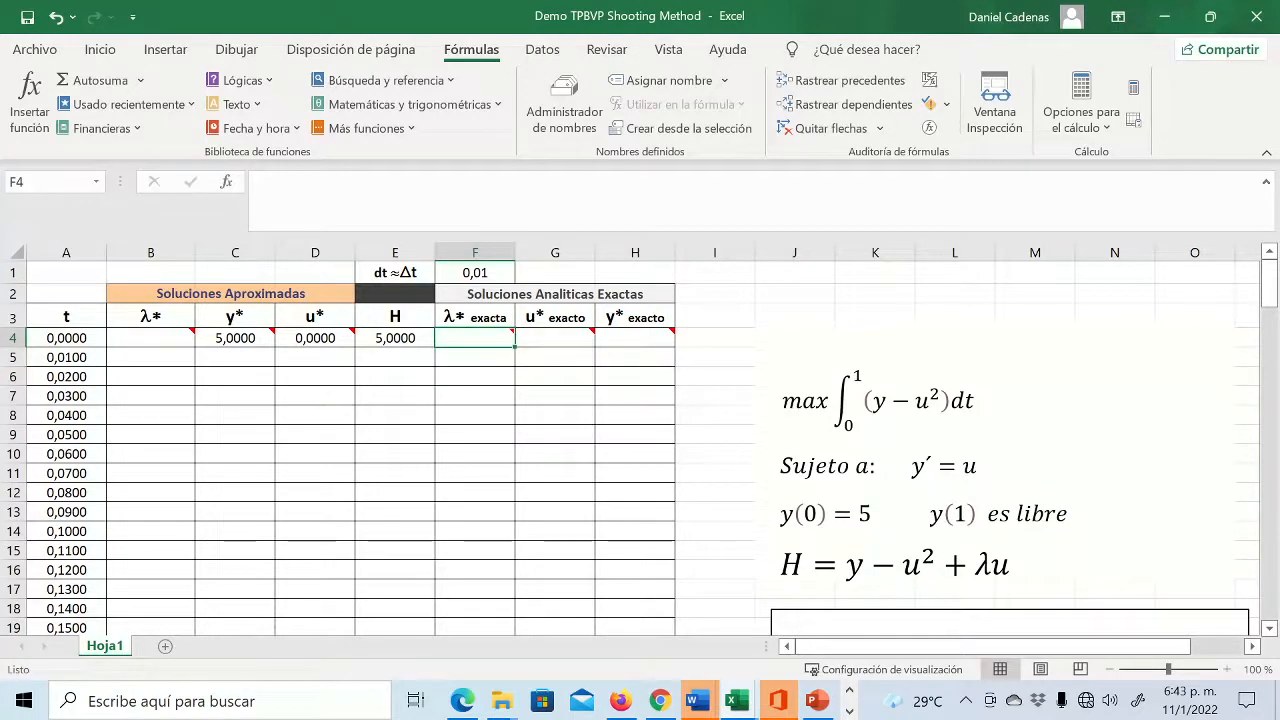
{"action": "scroll", "coordinate": [630, 448], "scroll_direction": "down", "scroll_amount": 5}
{"action": "scroll", "coordinate": [860, 585], "scroll_direction": "down", "scroll_amount": 5}
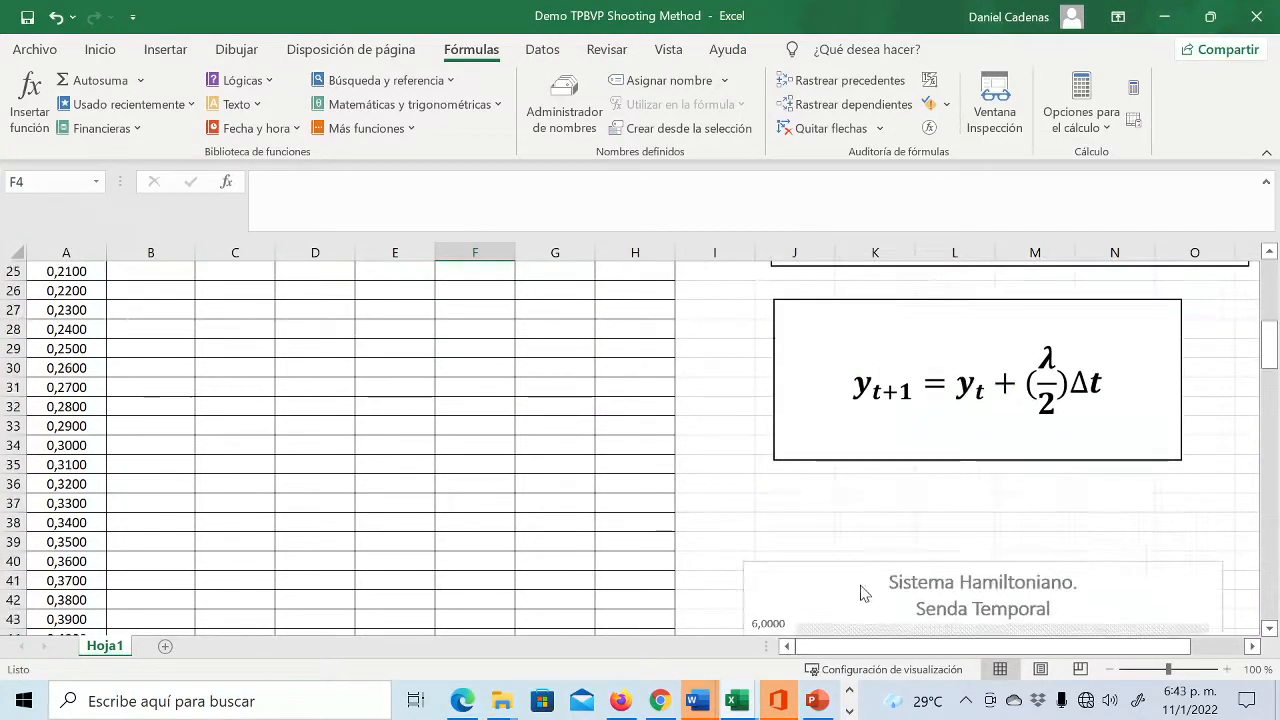
{"action": "scroll", "coordinate": [860, 577], "scroll_direction": "down", "scroll_amount": 6}
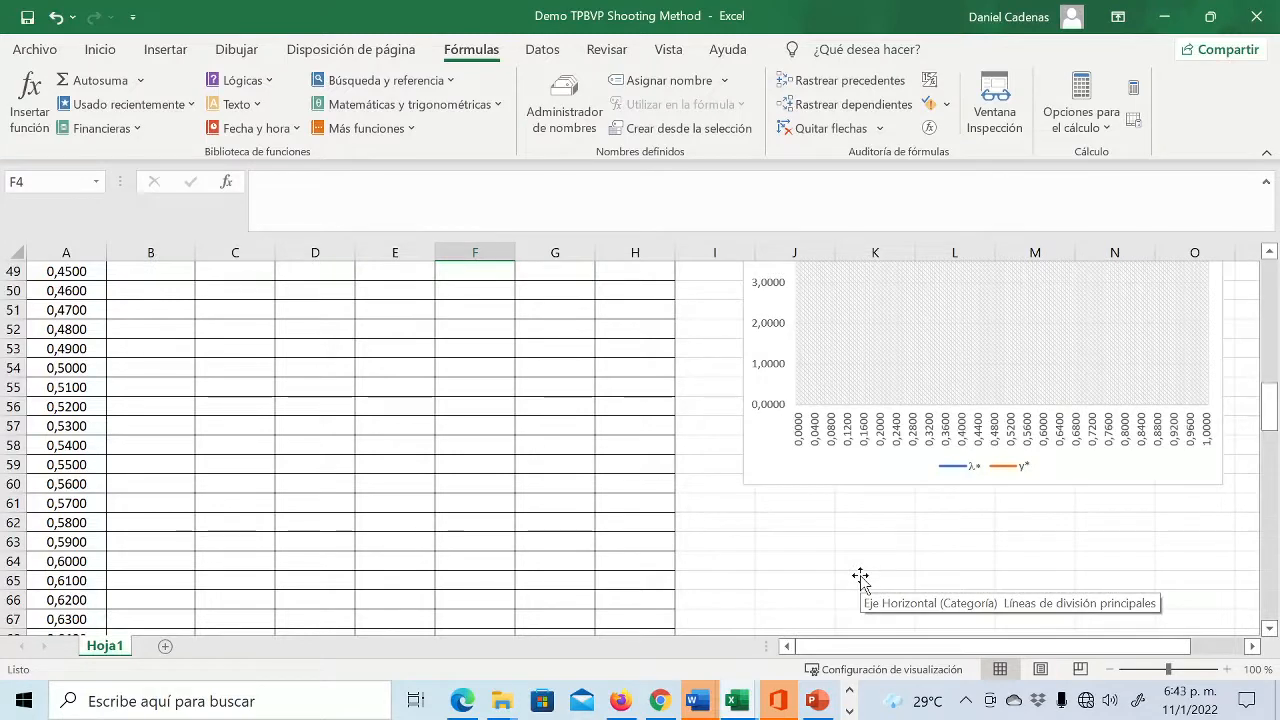
{"action": "scroll", "coordinate": [886, 608], "scroll_direction": "up", "scroll_amount": 4}
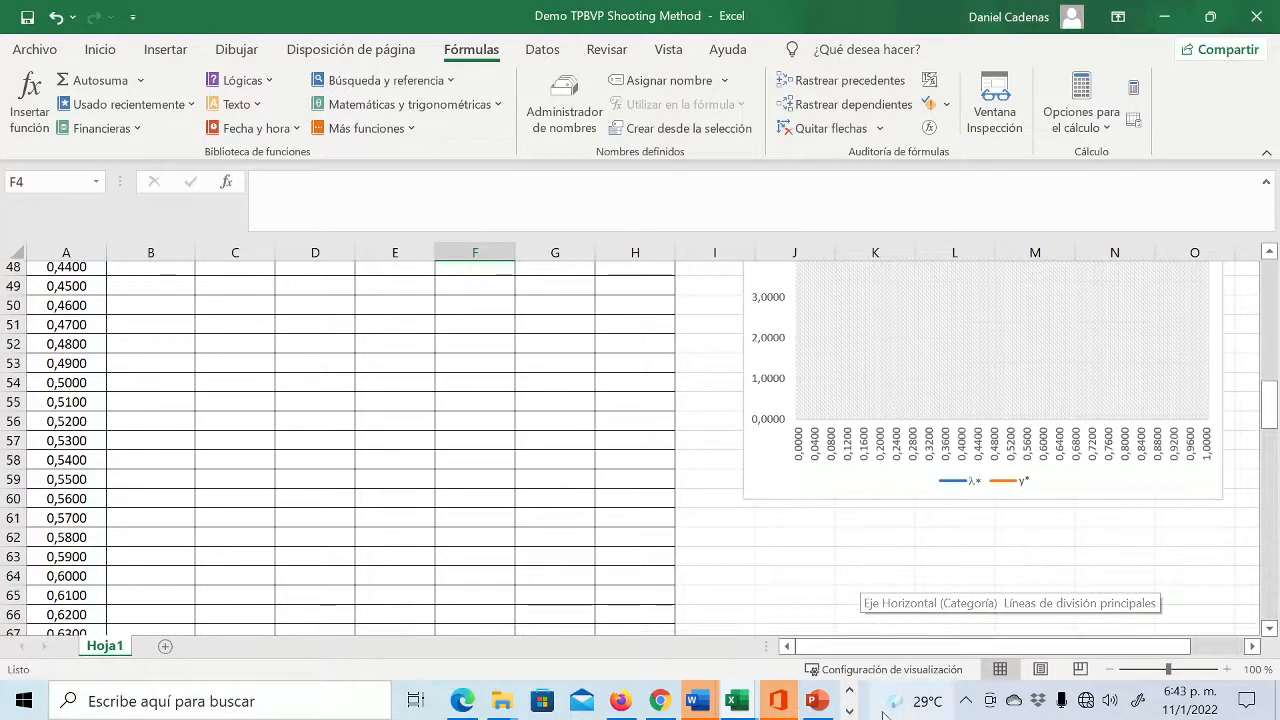
{"action": "scroll", "coordinate": [494, 620], "scroll_direction": "up", "scroll_amount": 5}
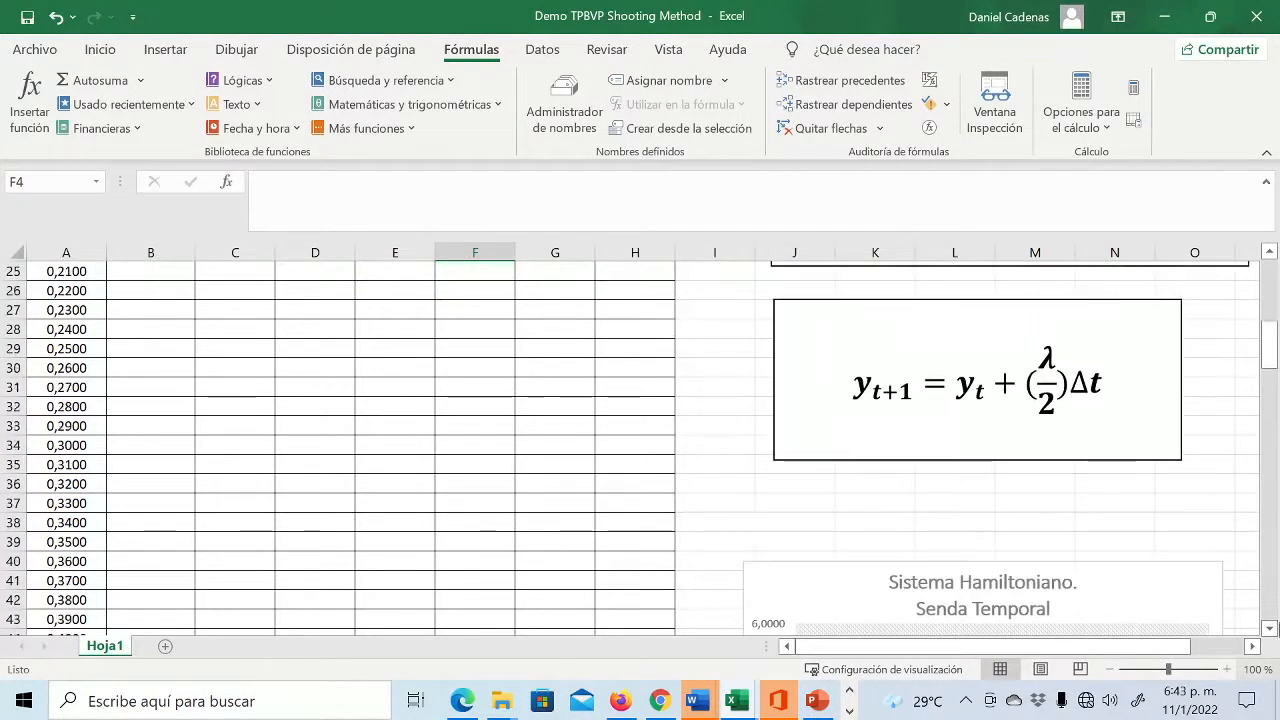
{"action": "scroll", "coordinate": [215, 445], "scroll_direction": "up", "scroll_amount": 7}
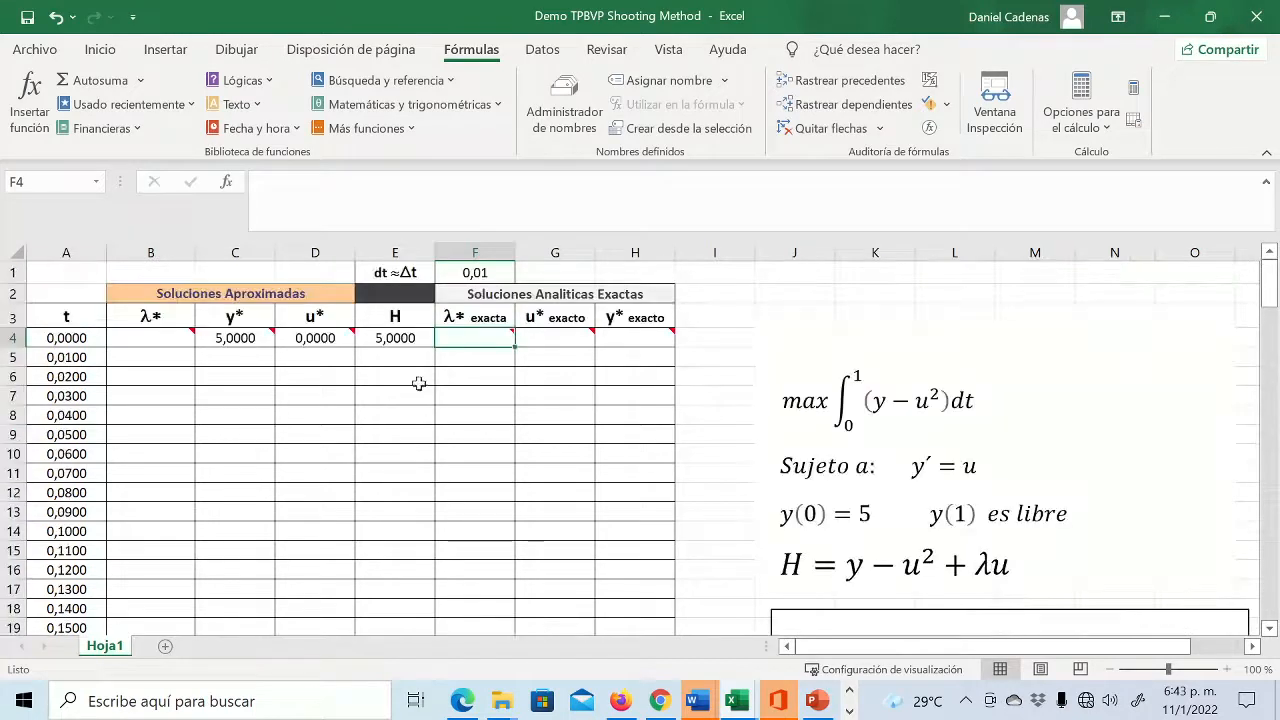
{"action": "scroll", "coordinate": [533, 355], "scroll_direction": "down", "scroll_amount": 11}
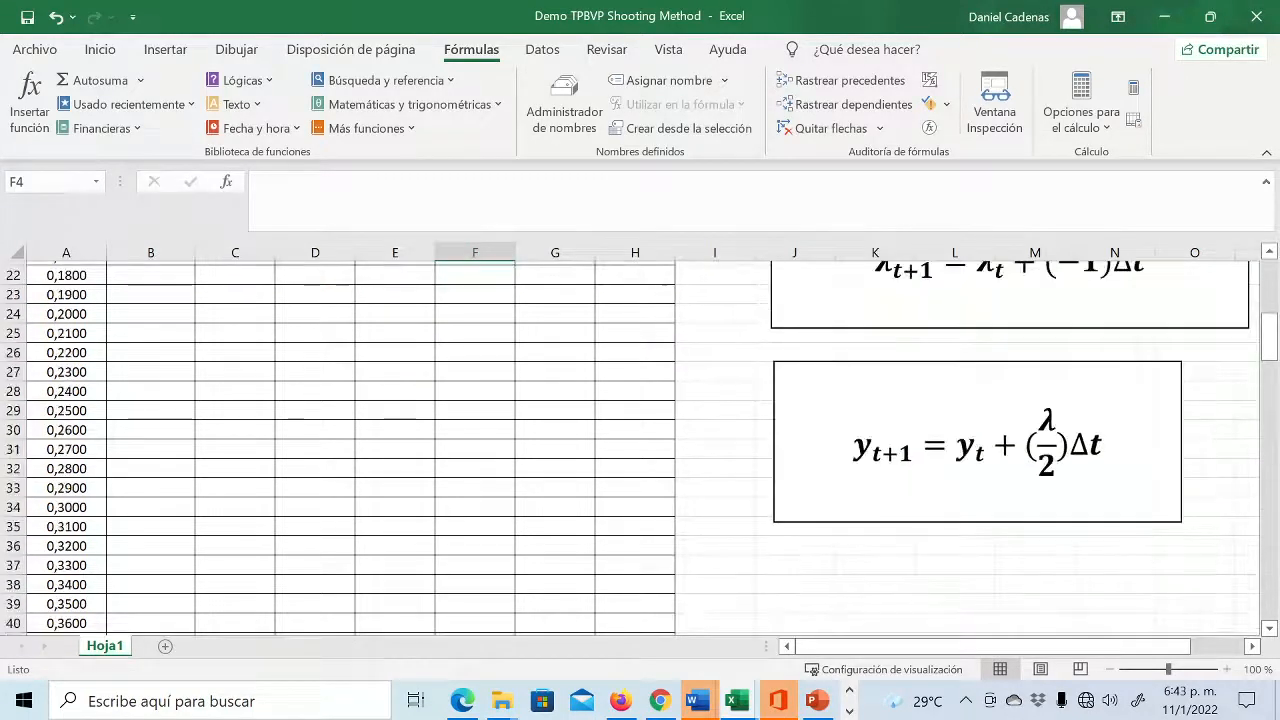
{"action": "scroll", "coordinate": [915, 550], "scroll_direction": "down", "scroll_amount": 9}
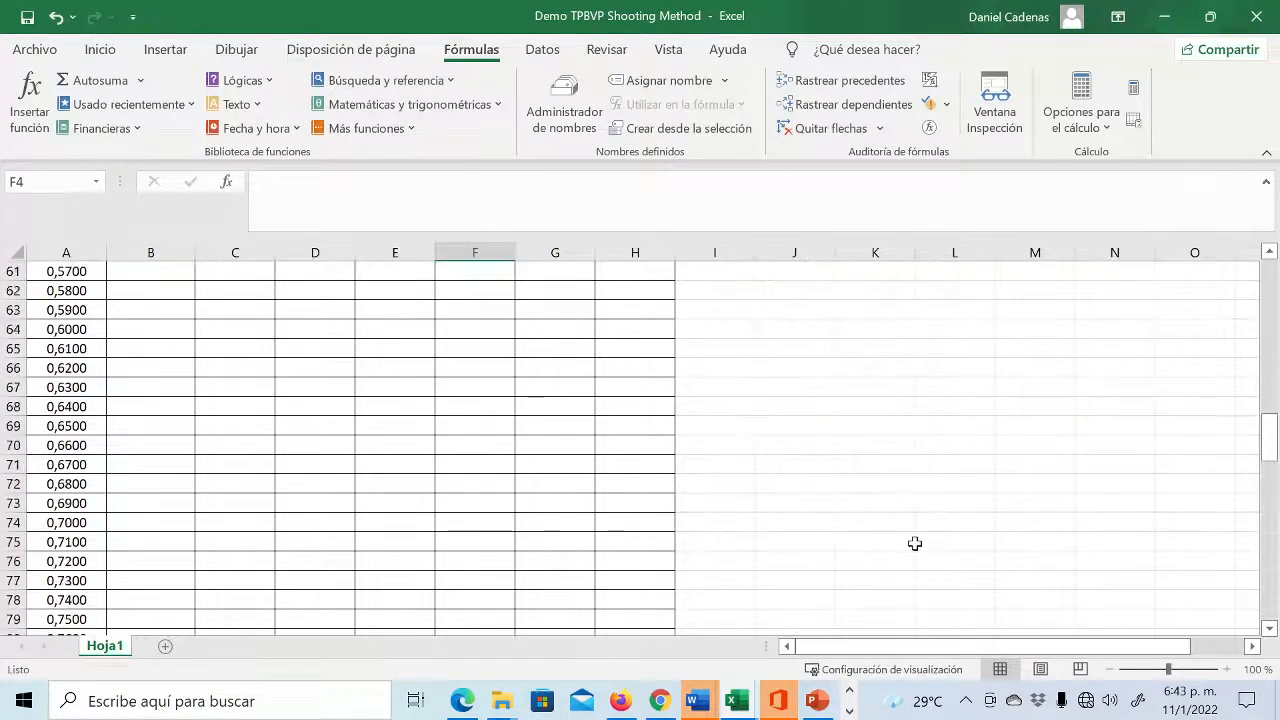
{"action": "scroll", "coordinate": [915, 543], "scroll_direction": "up", "scroll_amount": 4}
{"action": "scroll", "coordinate": [915, 543], "scroll_direction": "up", "scroll_amount": 16}
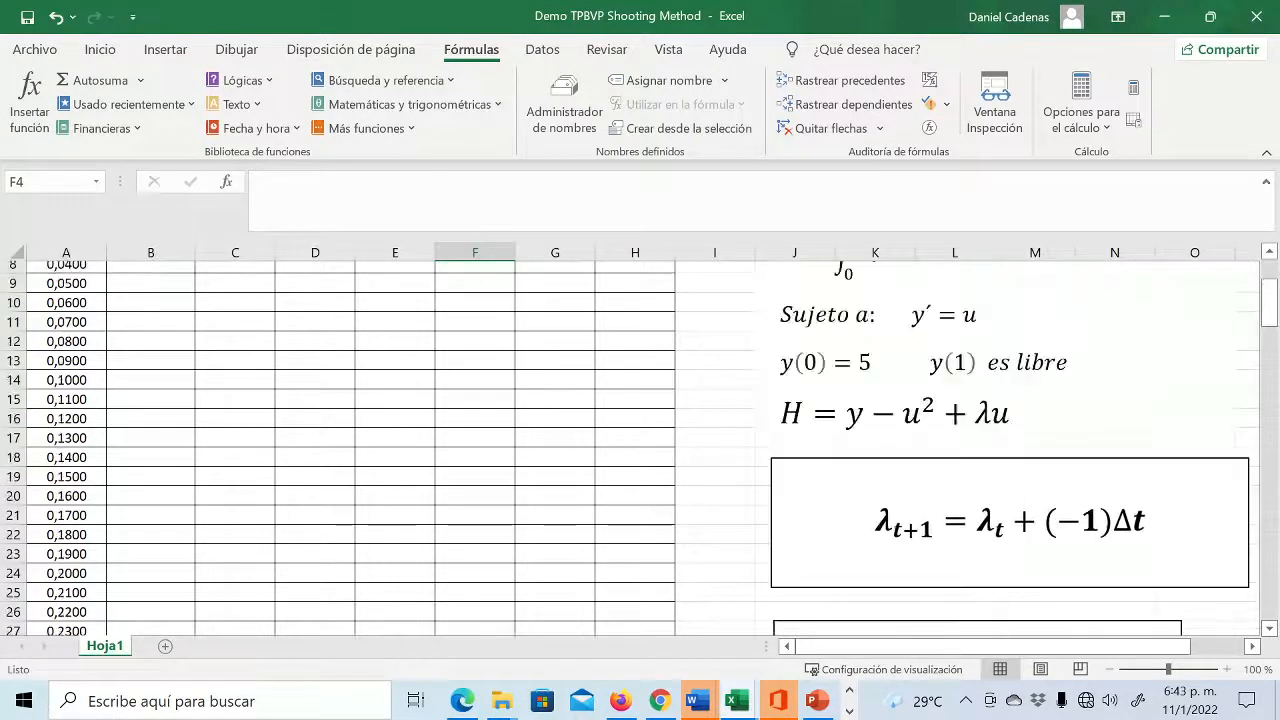
- Look through the equation boxes beside the table for the exact analytical solutions of u*, λ* and y*
{"action": "scroll", "coordinate": [640, 450], "scroll_direction": "down", "scroll_amount": 3}
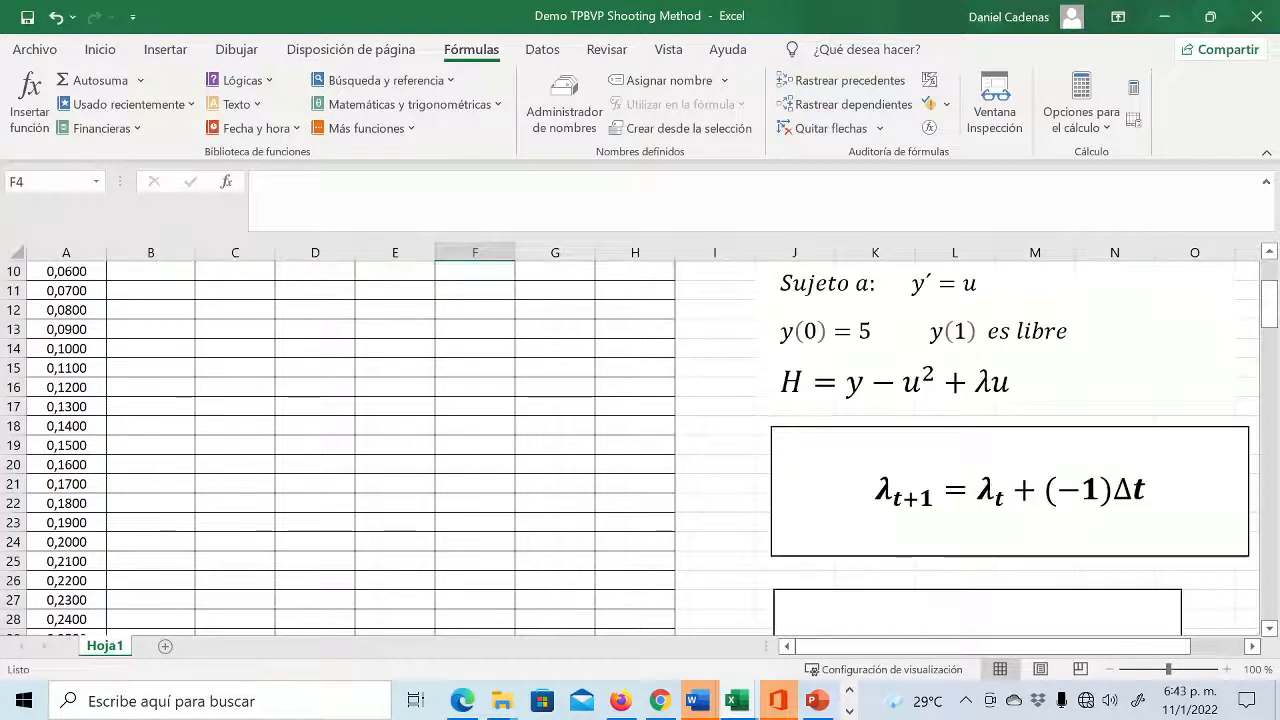
{"action": "scroll", "coordinate": [937, 560], "scroll_direction": "down", "scroll_amount": 4}
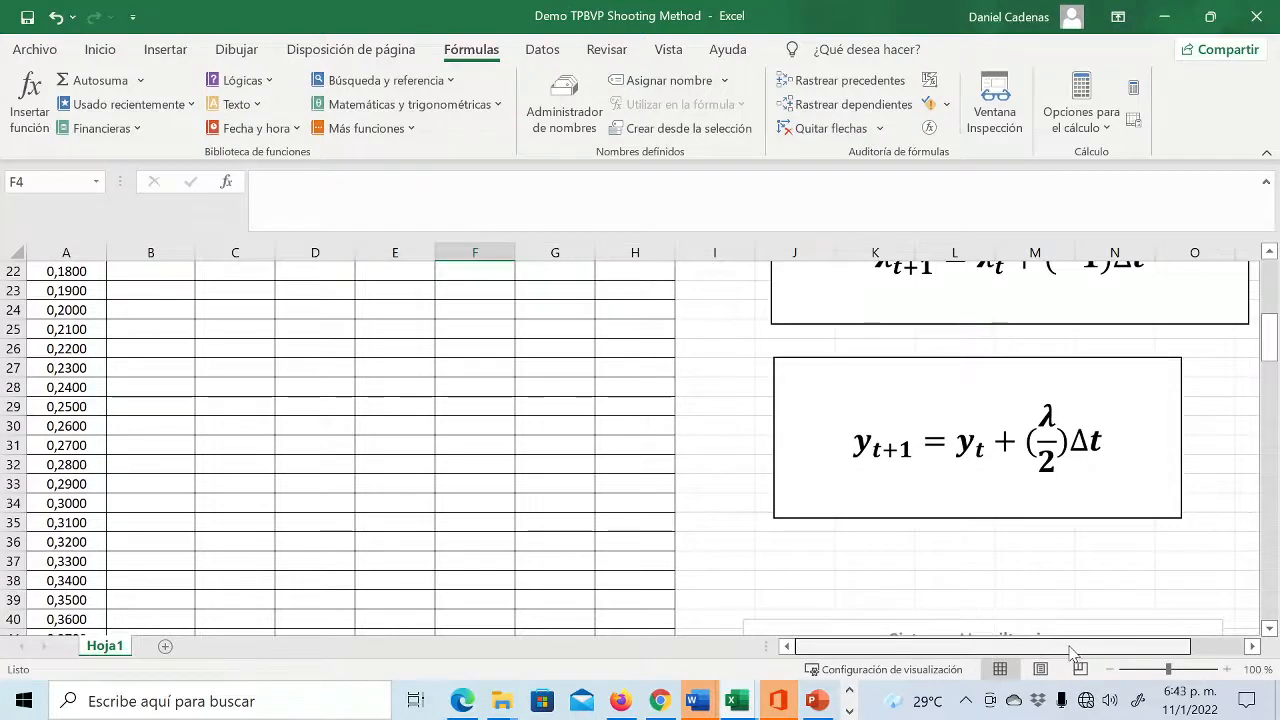
{"action": "scroll", "coordinate": [1072, 652], "scroll_direction": "right", "scroll_amount": 2}
{"action": "scroll", "coordinate": [1157, 523], "scroll_direction": "up", "scroll_amount": 5}
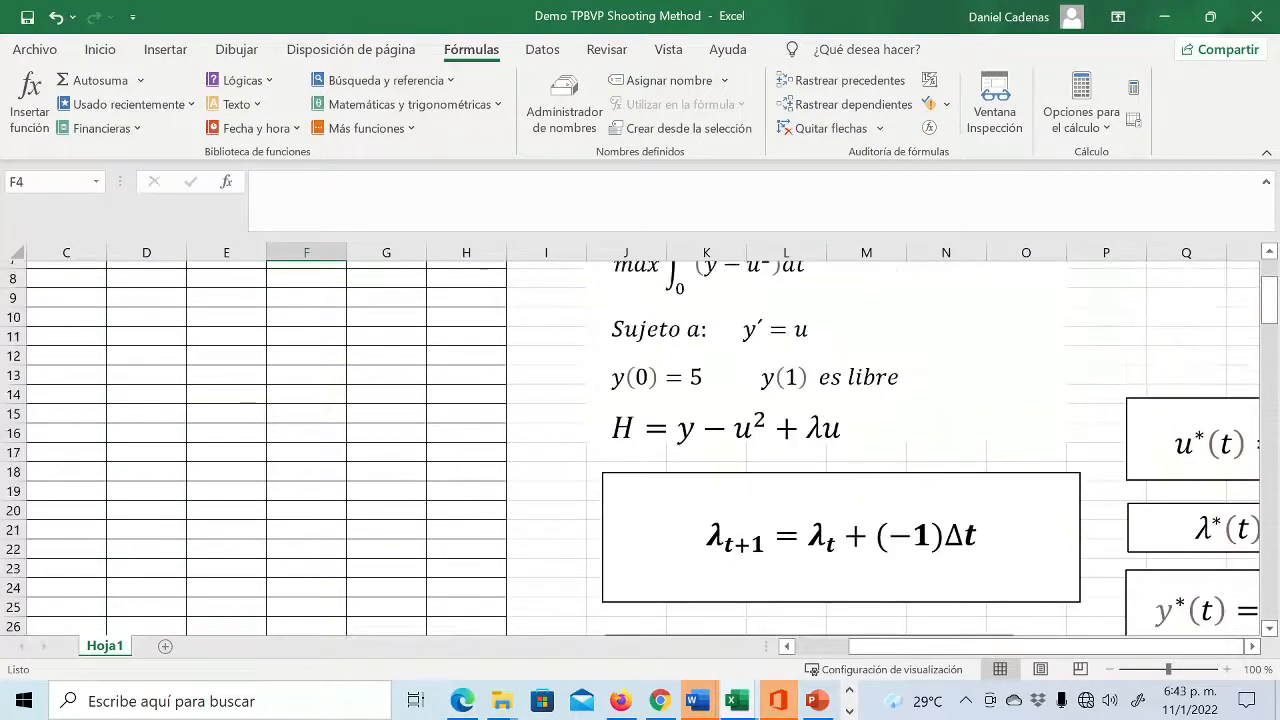
{"action": "scroll", "coordinate": [1157, 523], "scroll_direction": "up", "scroll_amount": 2}
{"action": "scroll", "coordinate": [1250, 646], "scroll_direction": "right", "scroll_amount": 3}
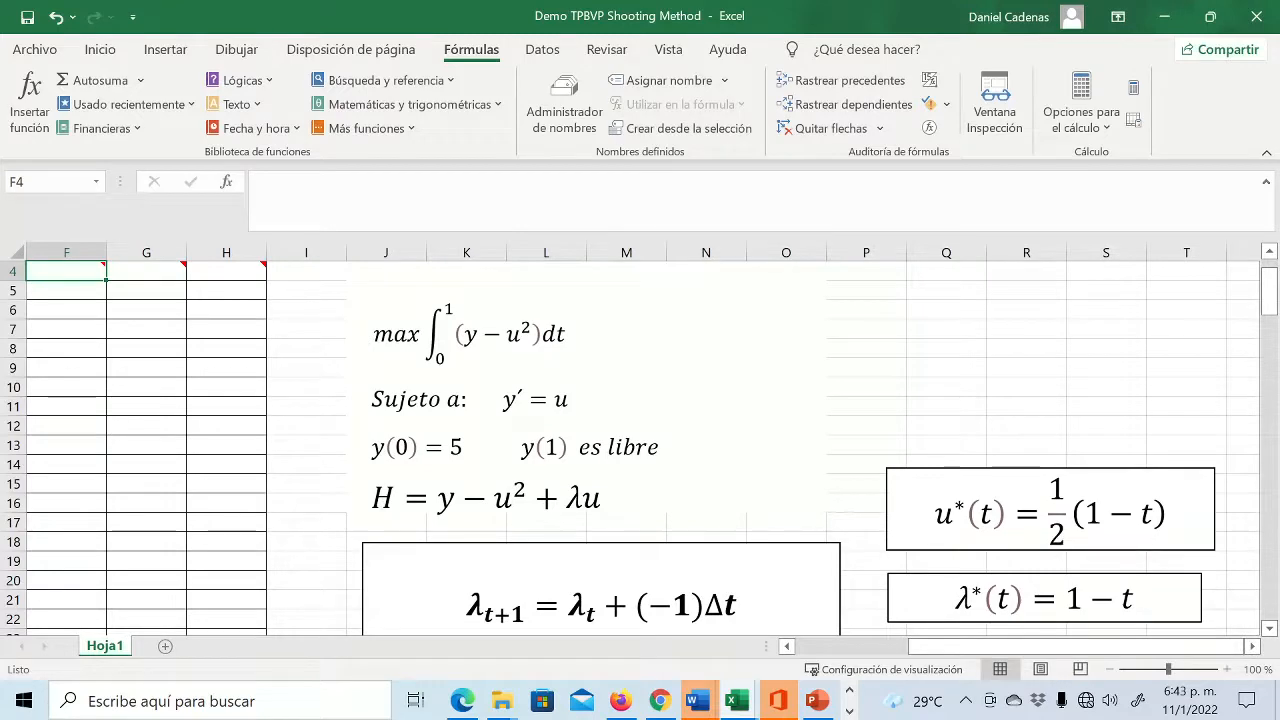
{"action": "left_click_drag", "start_coordinate": [1105, 656], "coordinate": [860, 652]}
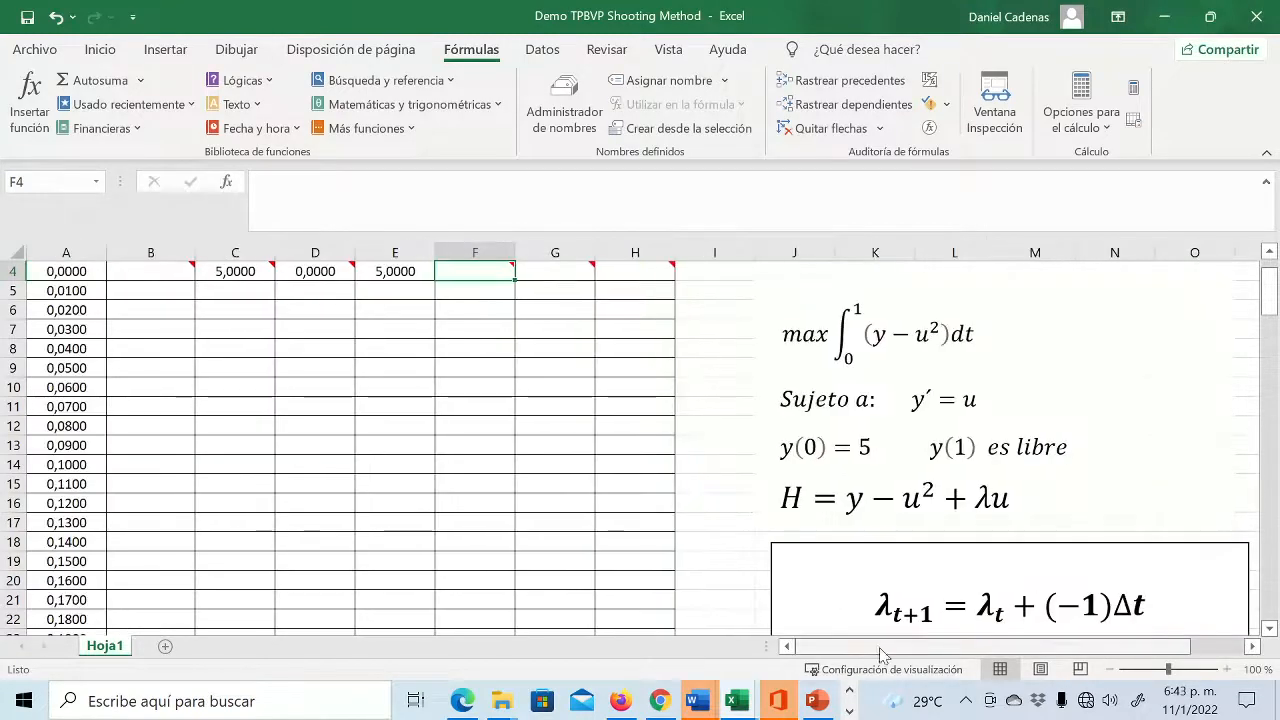
{"action": "scroll", "coordinate": [450, 262], "scroll_direction": "up", "scroll_amount": 1}
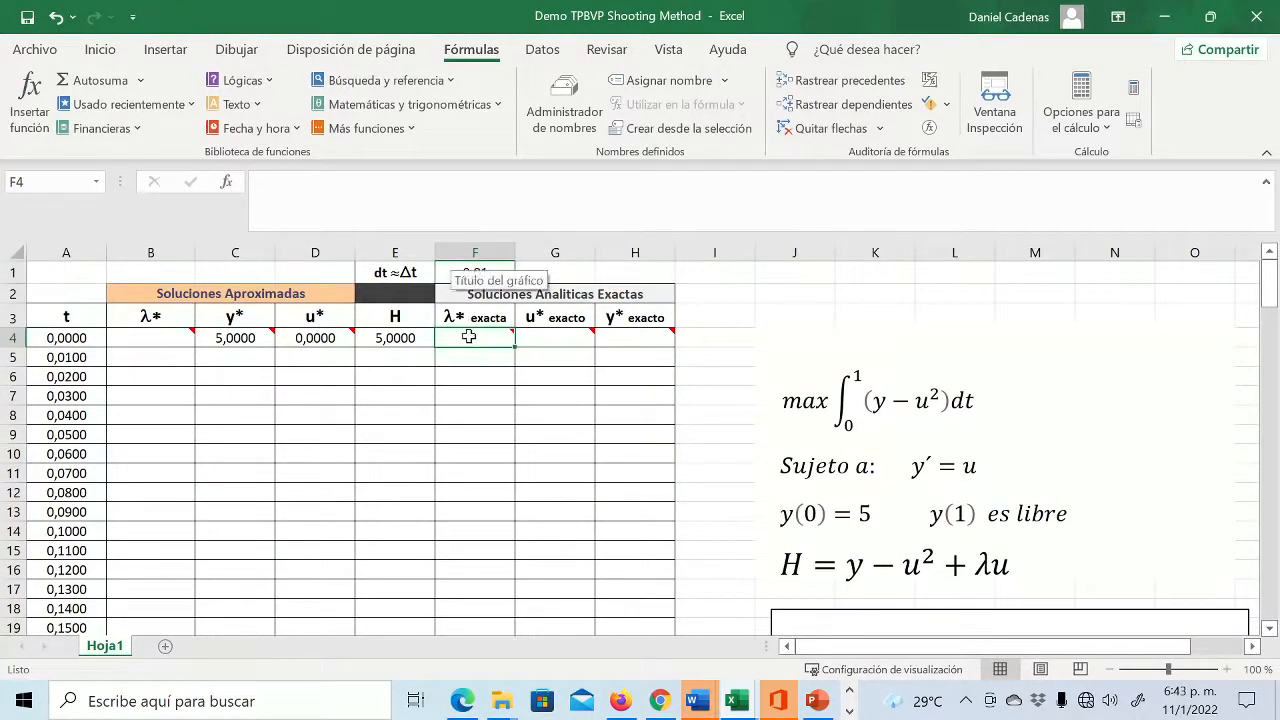
- Enter the exact control solution +0,5*(1-A4) in G4, following u*(t) = ½(1 − t)
{"action": "left_click", "coordinate": [573, 333]}
{"action": "type", "text": "+0"}
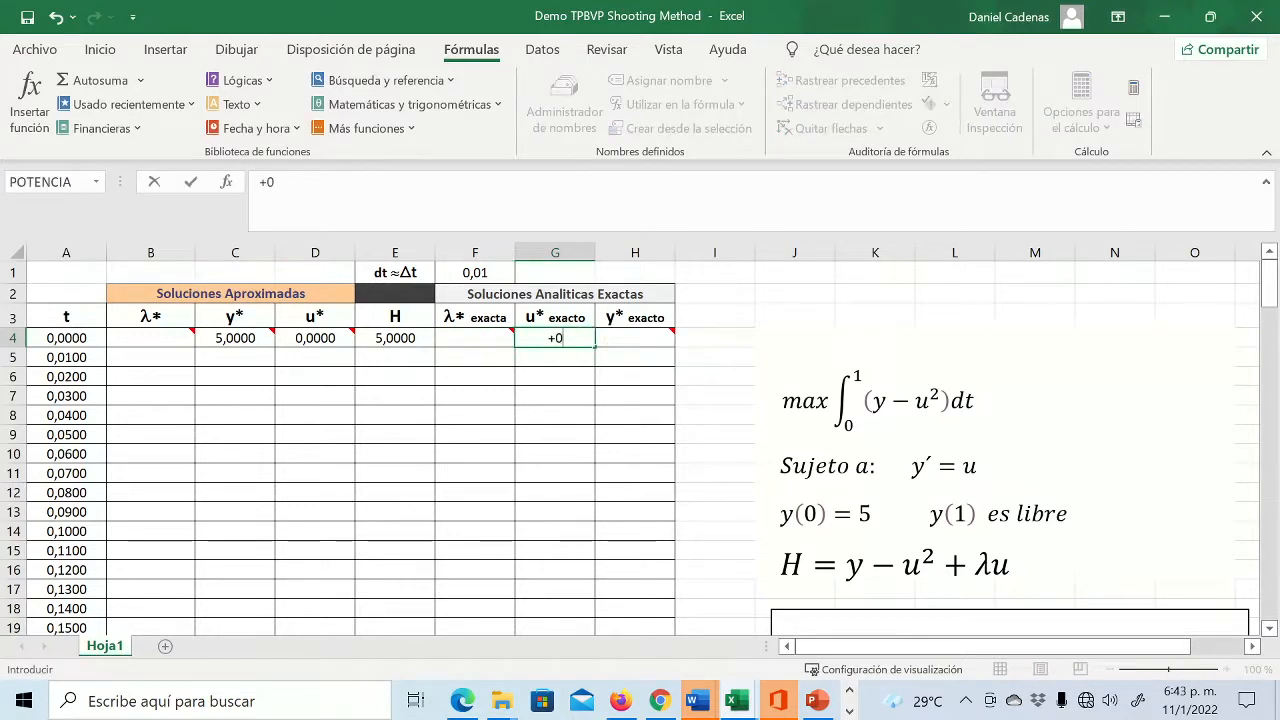
{"action": "type", "text": ",5*"}
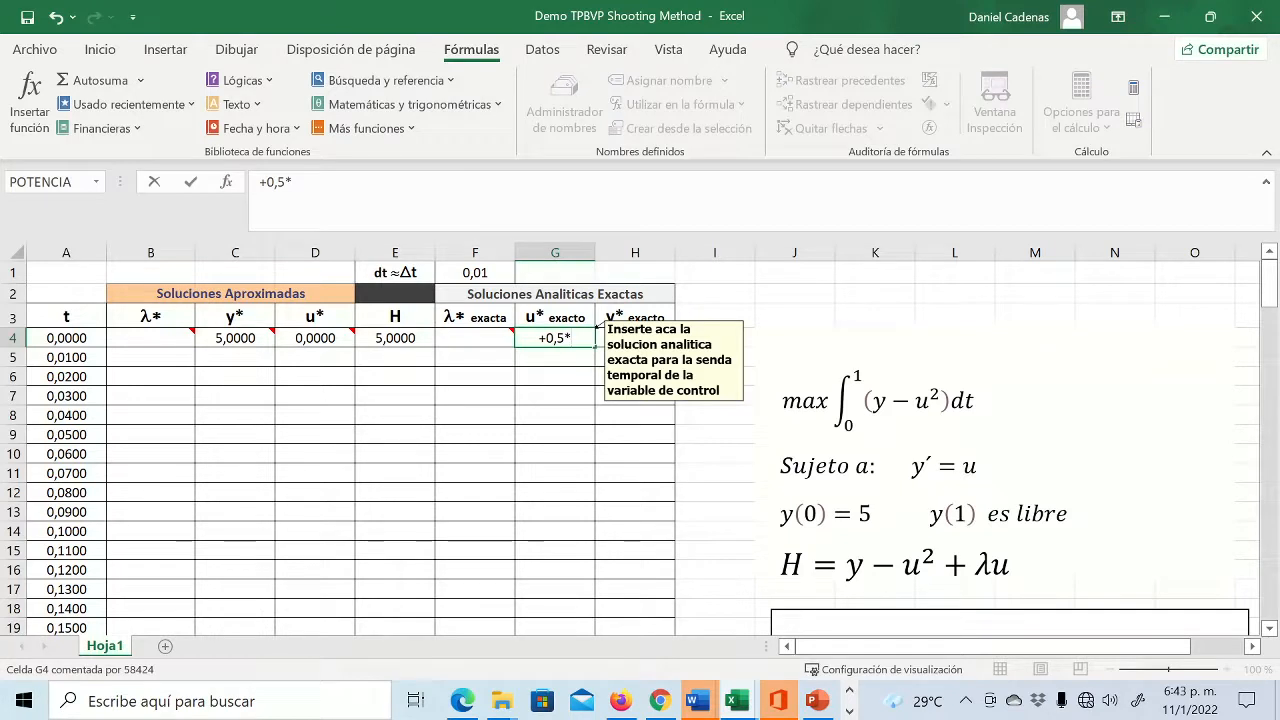
{"action": "type", "text": "("}
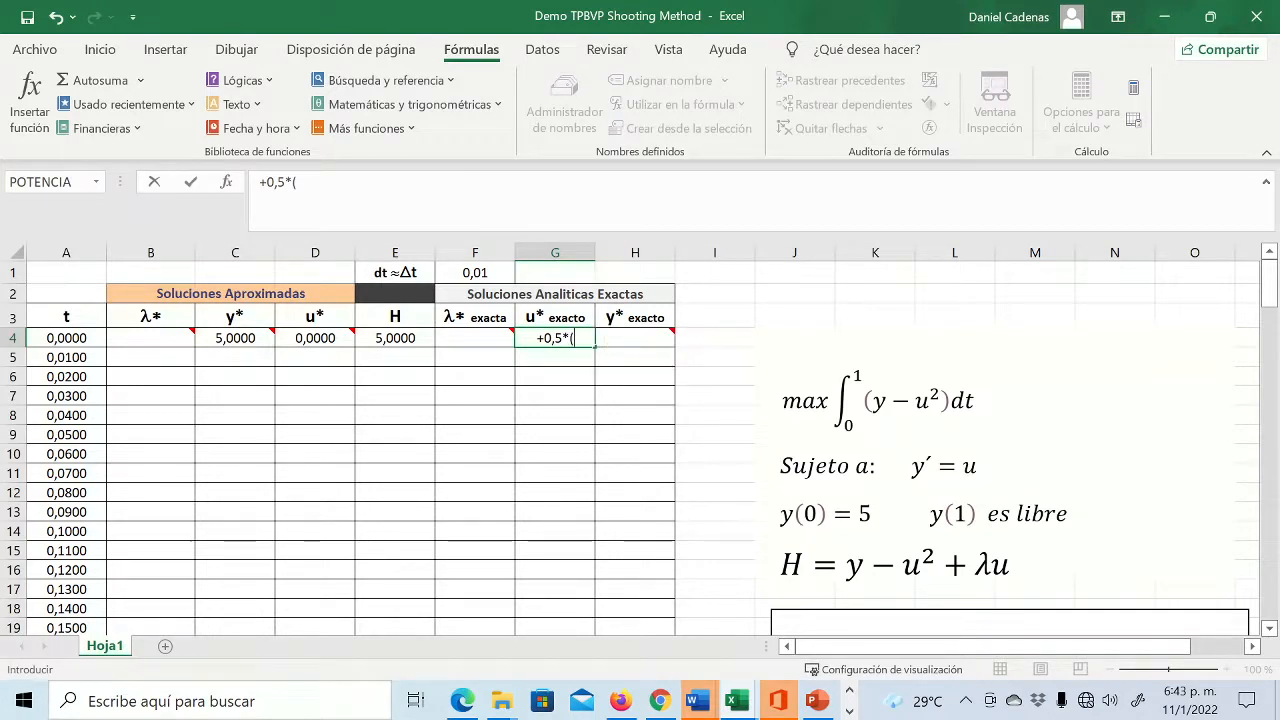
{"action": "type", "text": "1-"}
{"action": "left_click", "coordinate": [55, 338]}
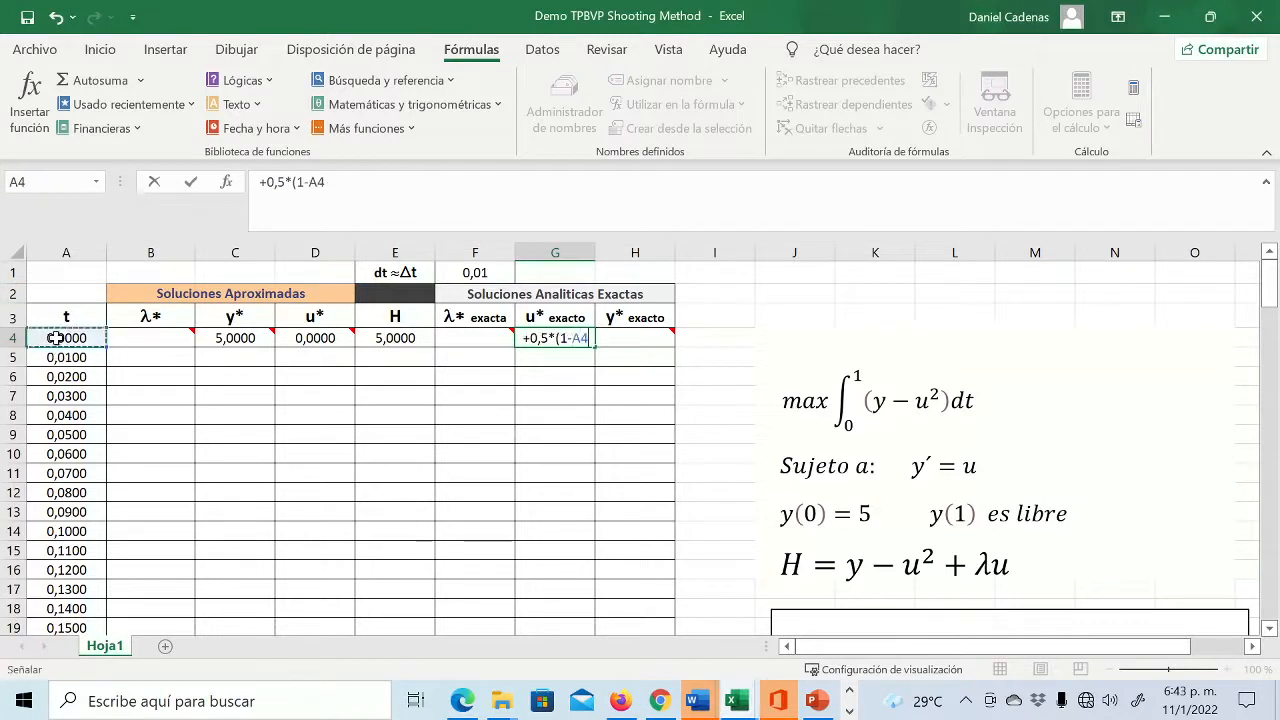
{"action": "type", "text": ")"}
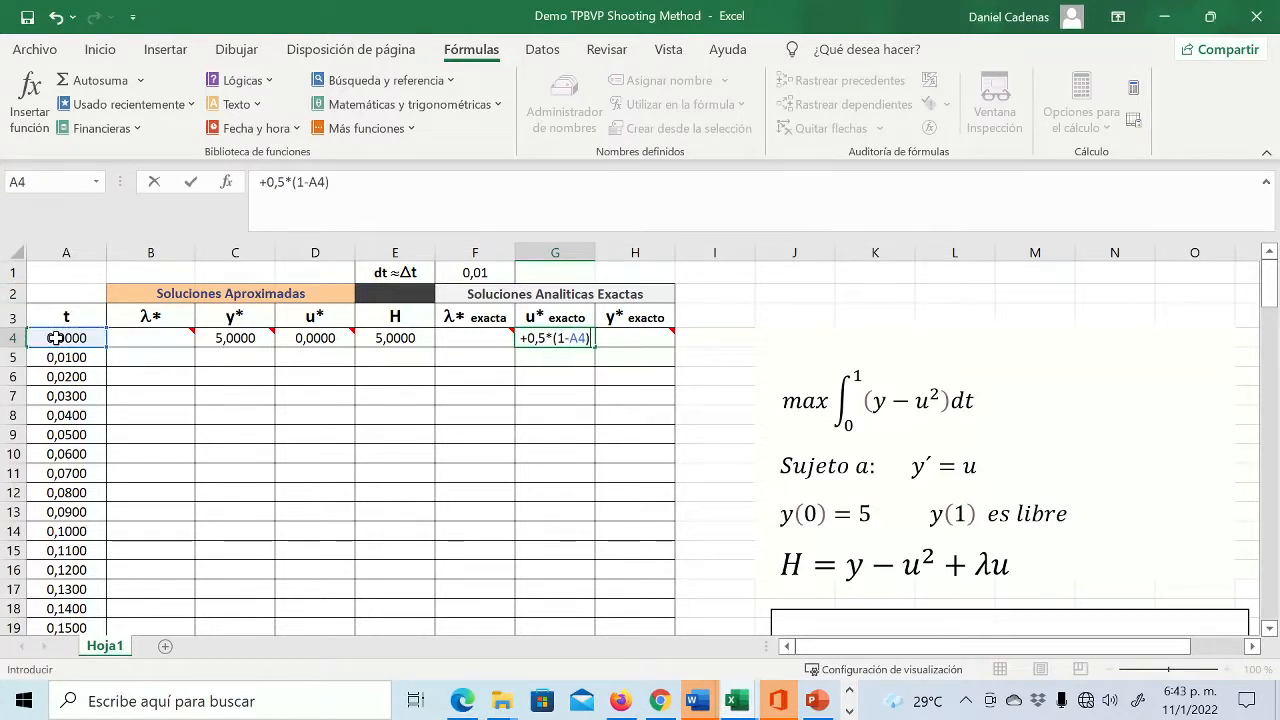
{"action": "key", "text": "Return"}
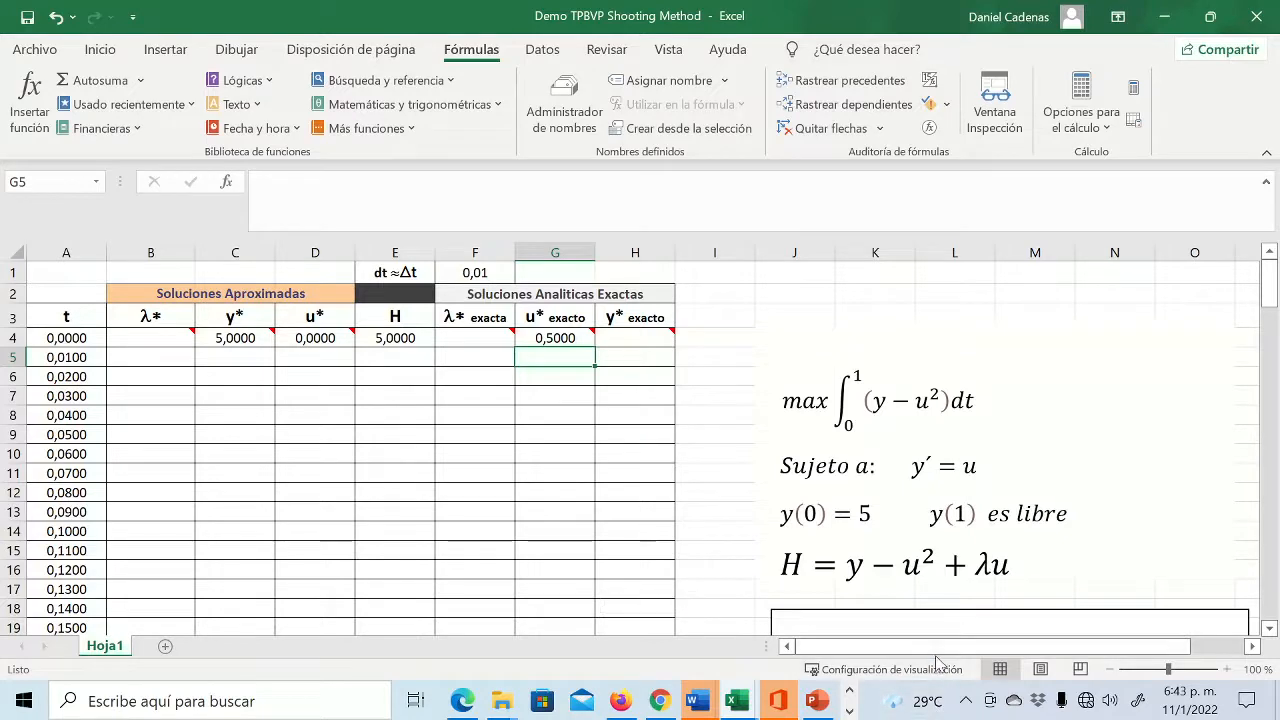
- Check the exact λ*(t) equation beside the table and enter +1-A4 in F4
{"action": "left_click_drag", "start_coordinate": [1044, 643], "coordinate": [1093, 629]}
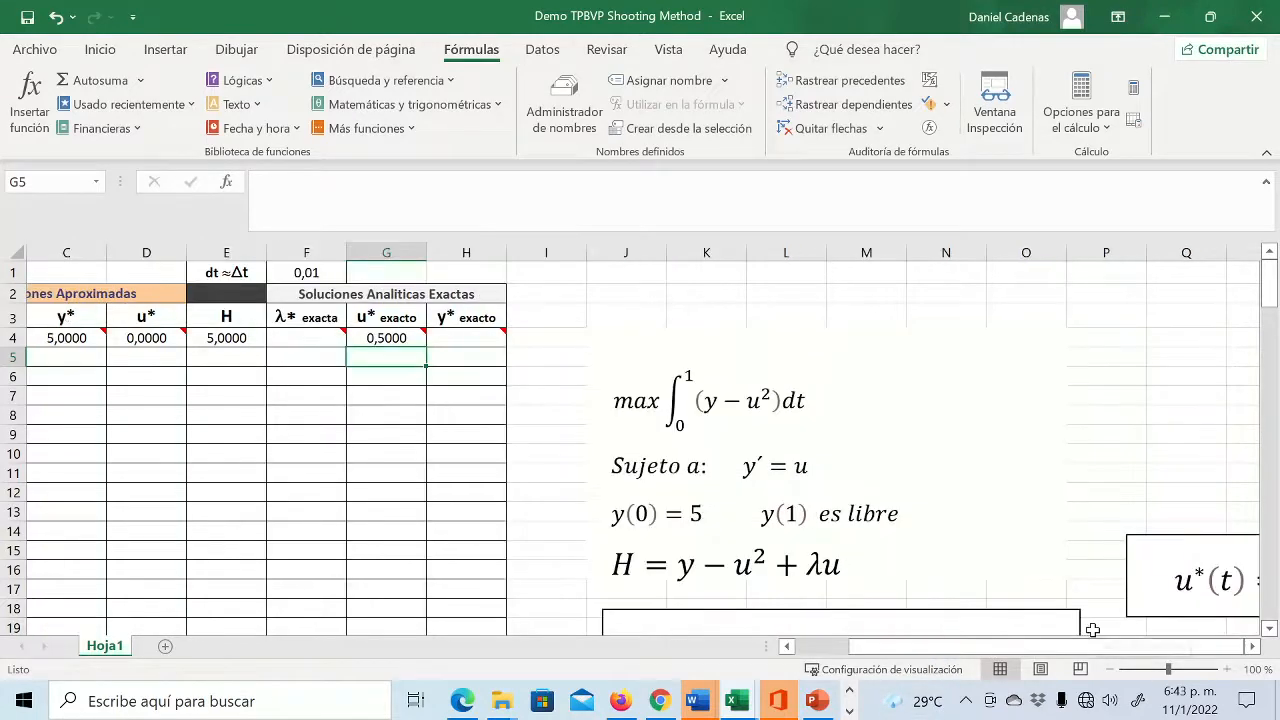
{"action": "scroll", "coordinate": [1093, 629], "scroll_direction": "down", "scroll_amount": 4}
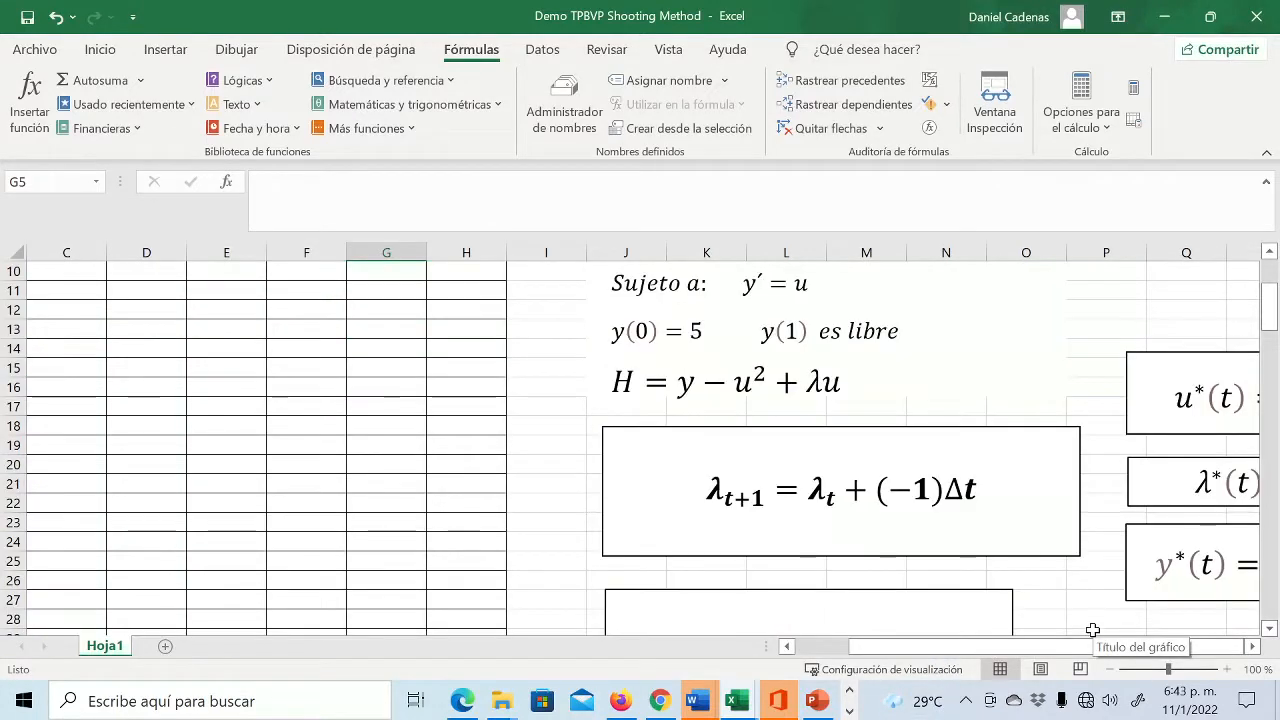
{"action": "left_click", "coordinate": [1251, 647]}
{"action": "left_click", "coordinate": [1251, 647]}
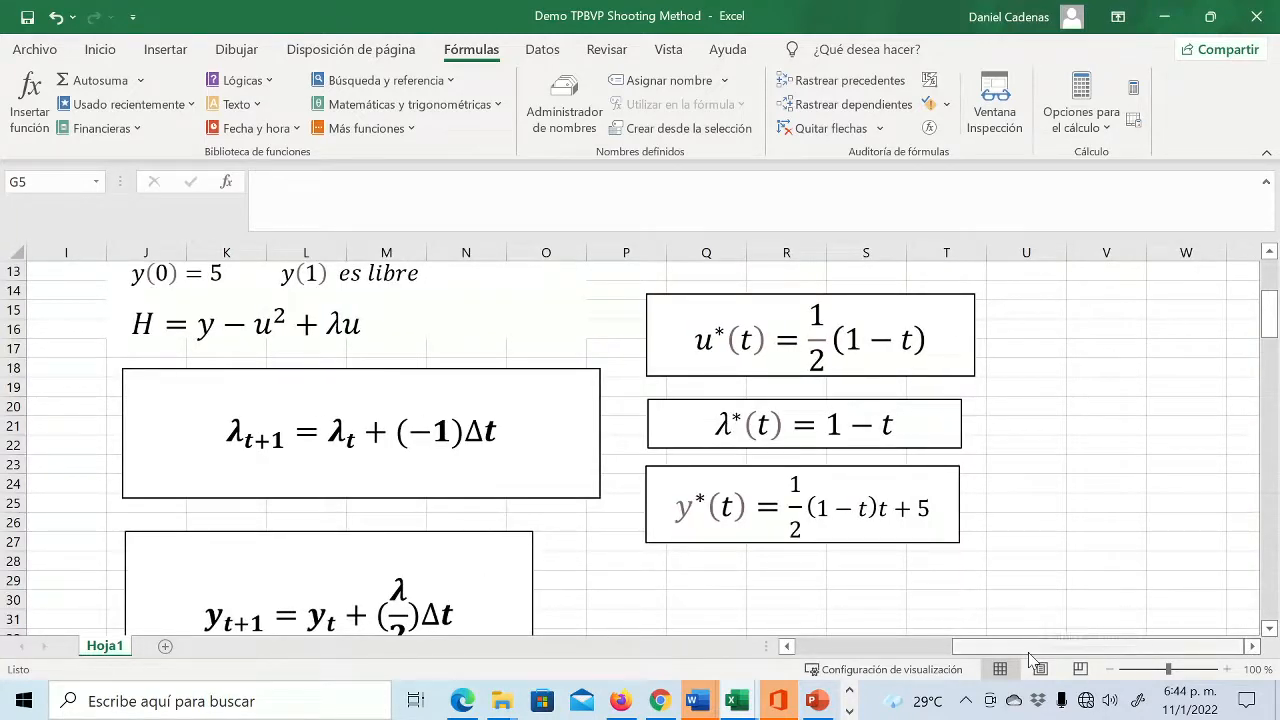
{"action": "left_click_drag", "start_coordinate": [967, 647], "coordinate": [812, 652]}
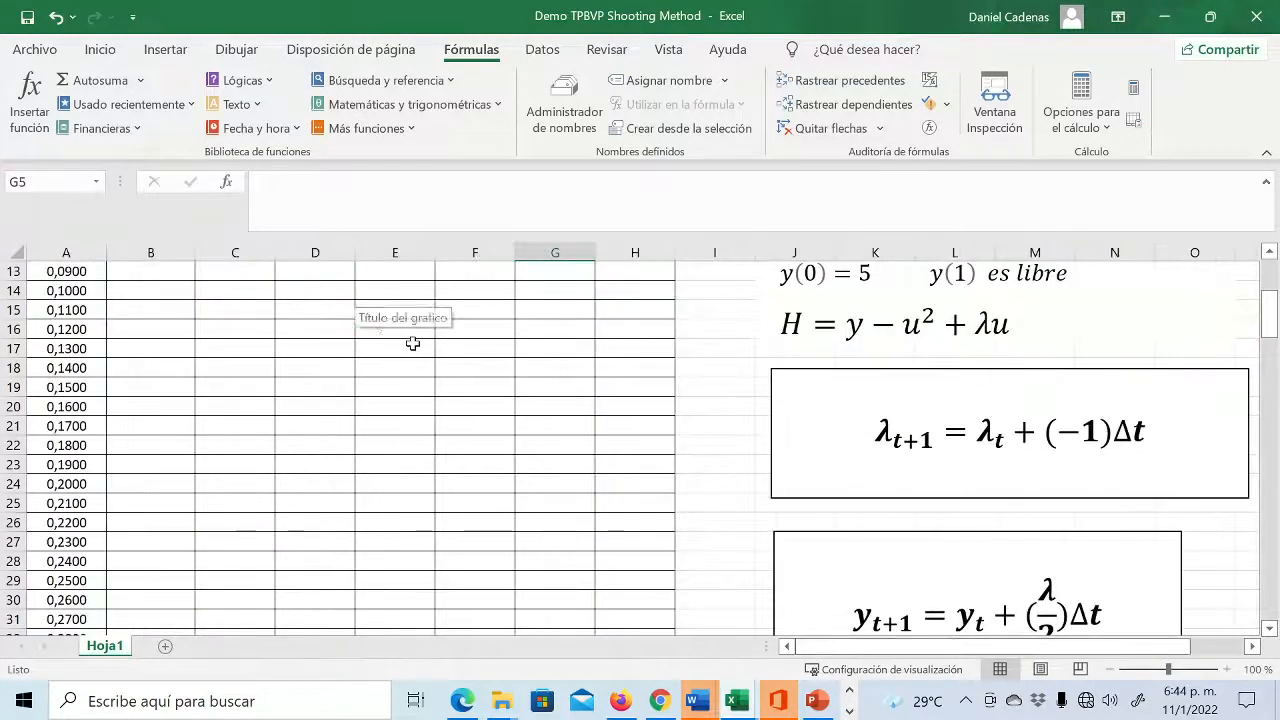
{"action": "scroll", "coordinate": [416, 343], "scroll_direction": "up", "scroll_amount": 4}
{"action": "left_click", "coordinate": [479, 339]}
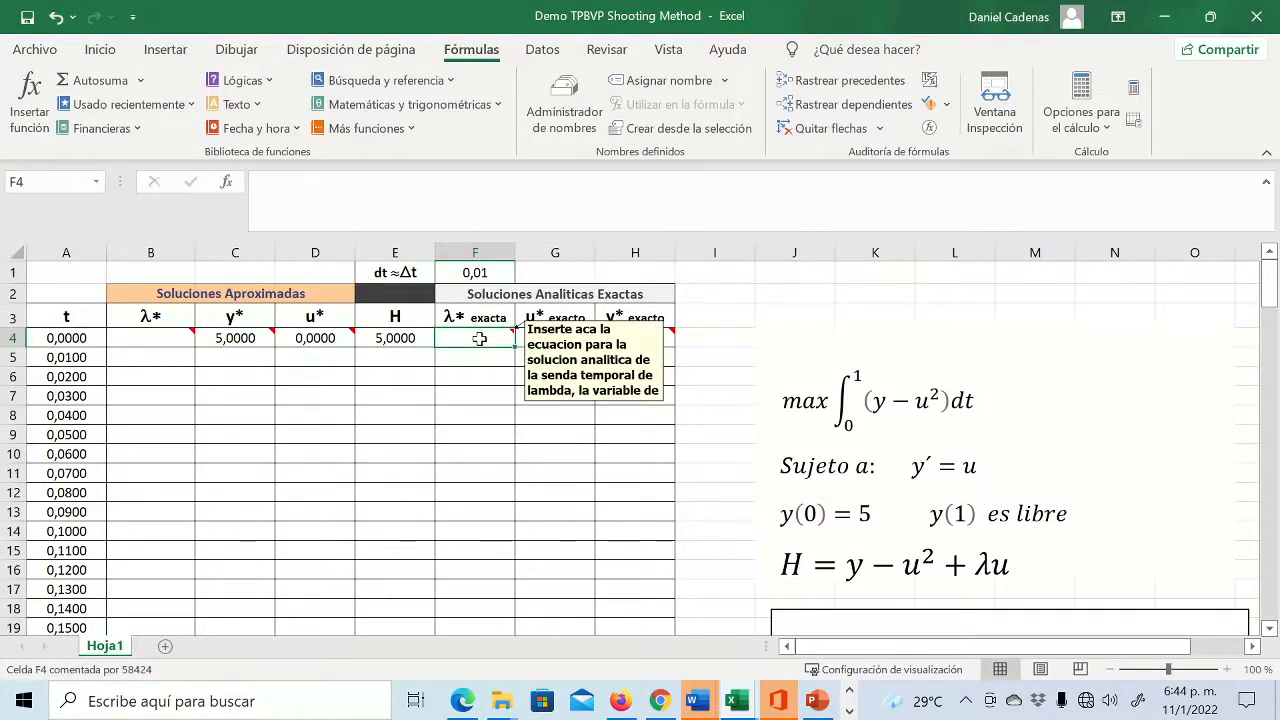
{"action": "type", "text": "+1"}
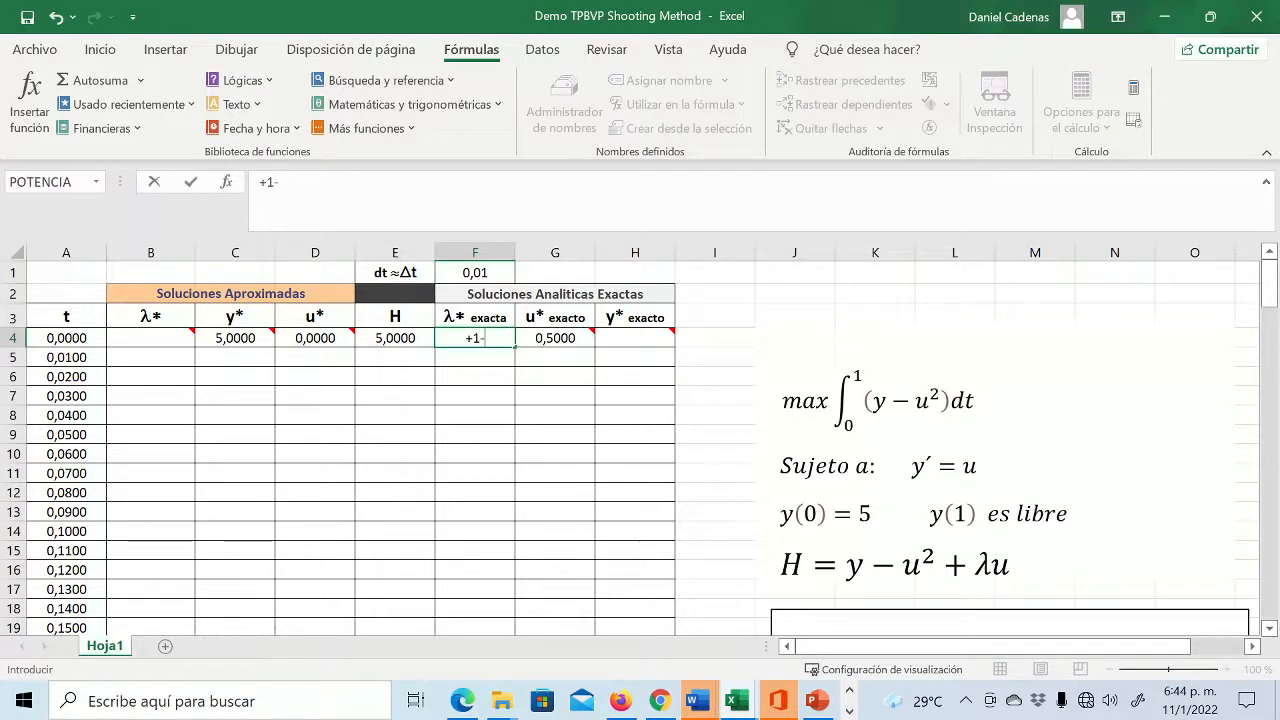
{"action": "type", "text": "-"}
{"action": "left_click", "coordinate": [76, 338]}
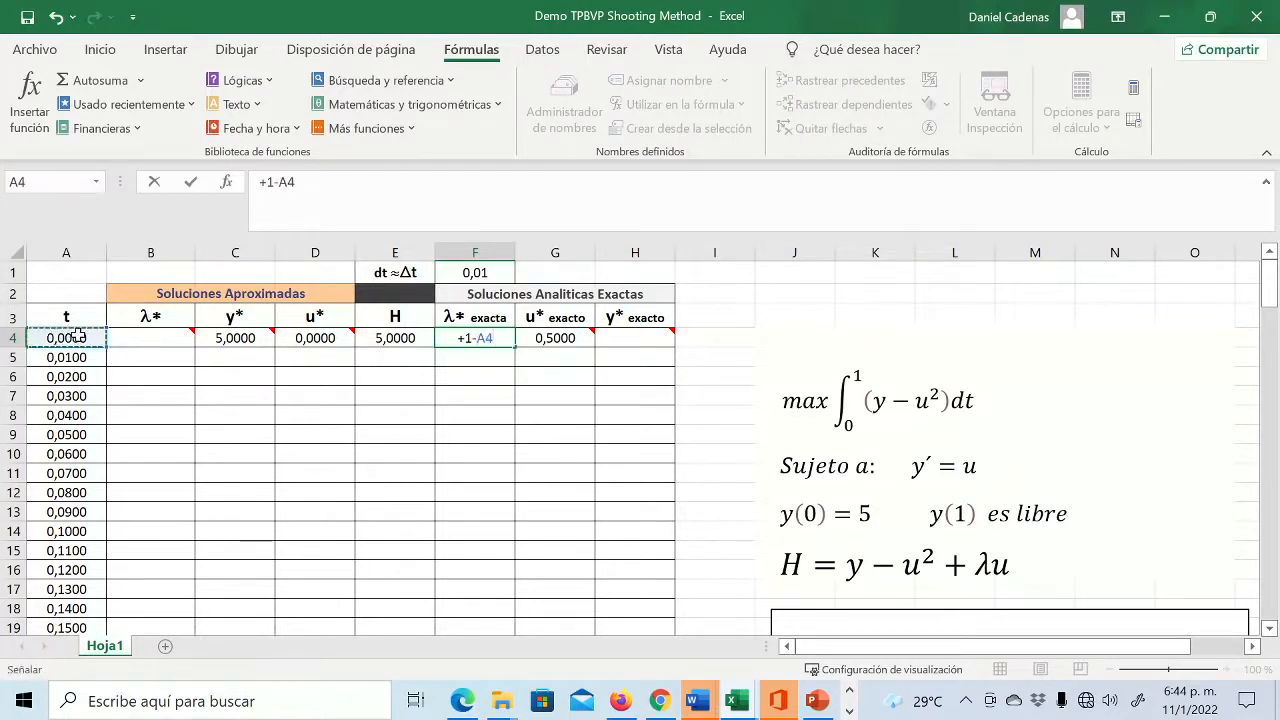
{"action": "key", "text": "Return"}
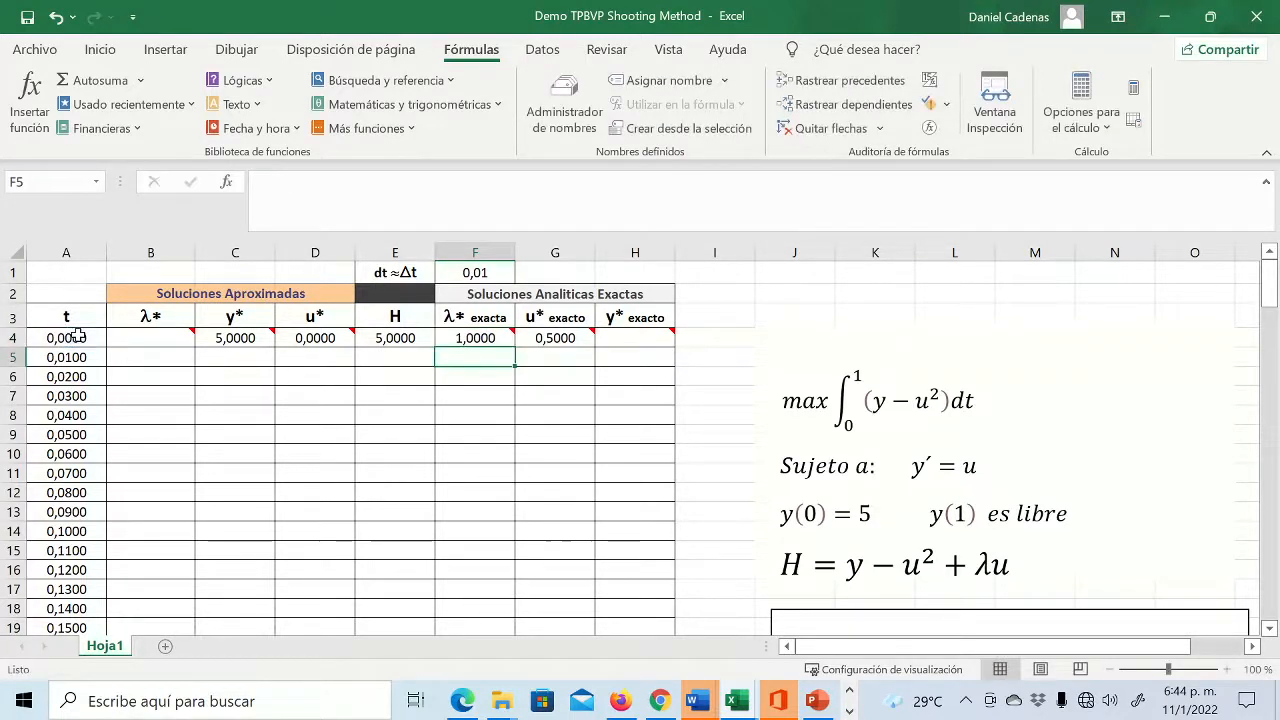
- Select H4 for the exact y* and consult the analytical y*(t) equation beside the table
{"action": "left_click", "coordinate": [648, 338]}
{"action": "scroll", "coordinate": [838, 418], "scroll_direction": "down", "scroll_amount": 3}
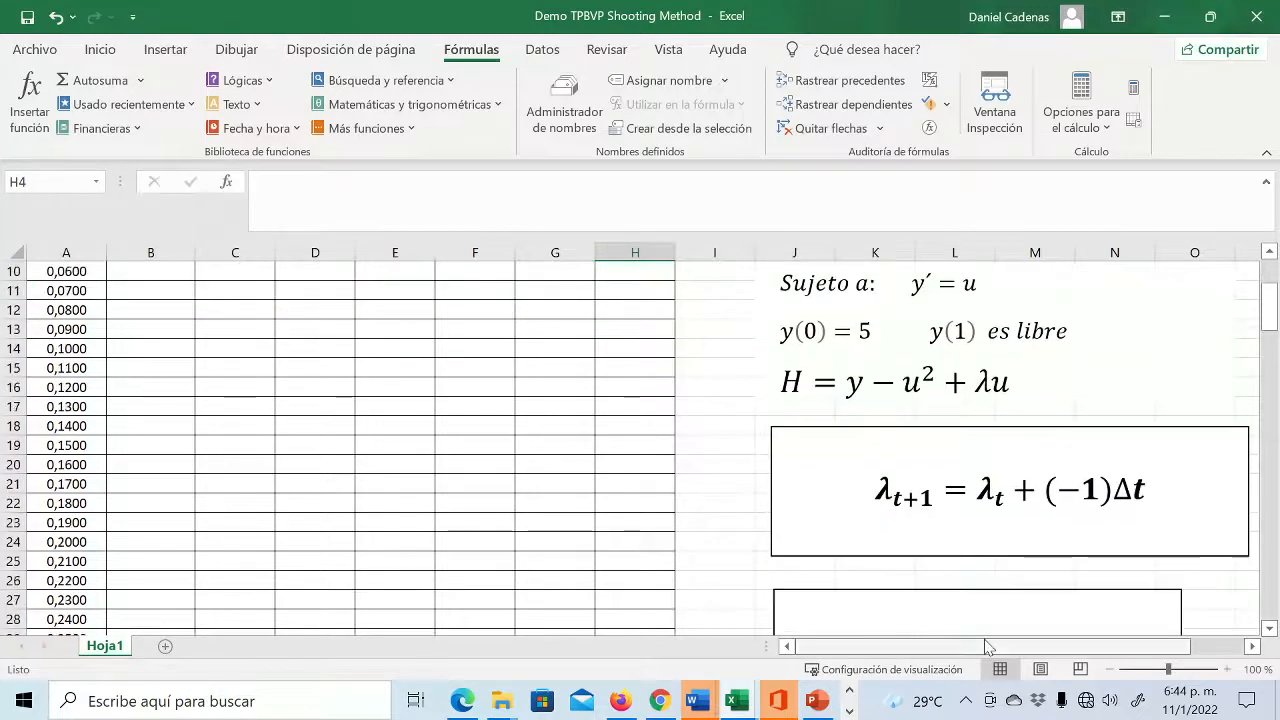
{"action": "left_click", "coordinate": [1048, 648]}
{"action": "left_click_drag", "start_coordinate": [1048, 648], "coordinate": [1249, 648]}
{"action": "scroll", "coordinate": [1158, 652], "scroll_direction": "down", "scroll_amount": 1}
{"action": "left_click", "coordinate": [1252, 647]}
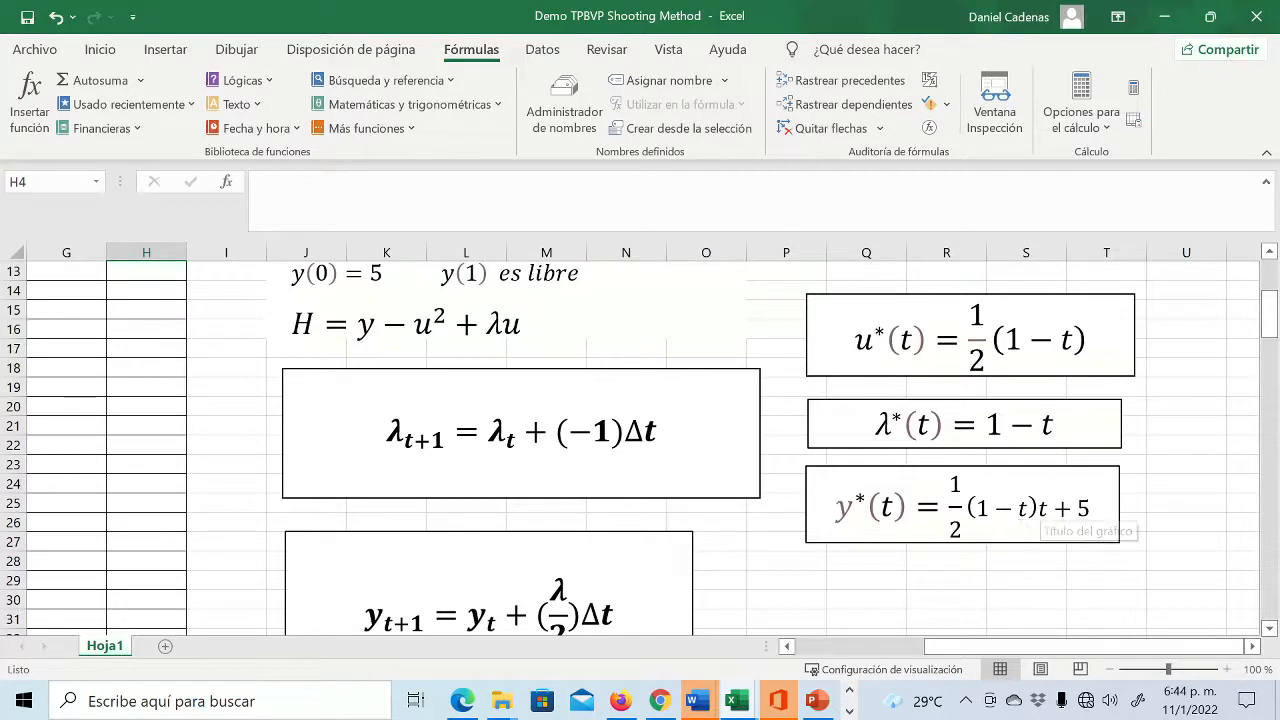
{"action": "left_click_drag", "start_coordinate": [1070, 657], "coordinate": [681, 673]}
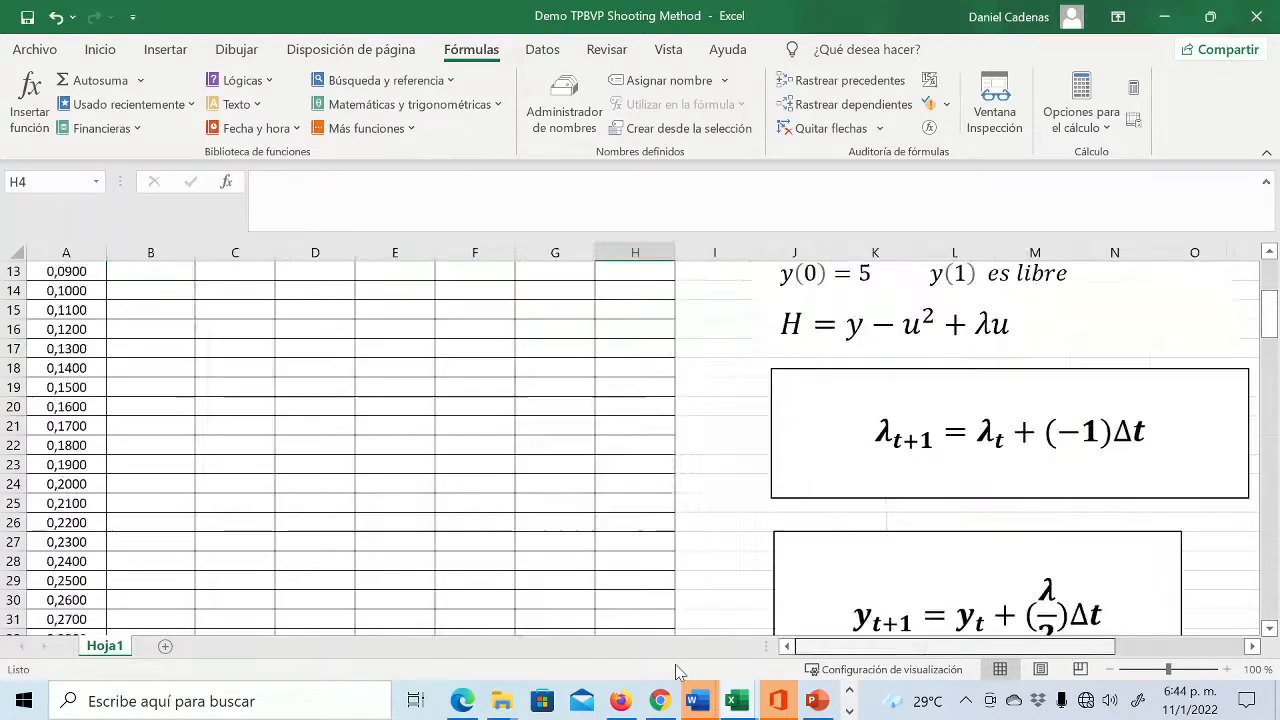
{"action": "scroll", "coordinate": [403, 420], "scroll_direction": "up", "scroll_amount": 4}
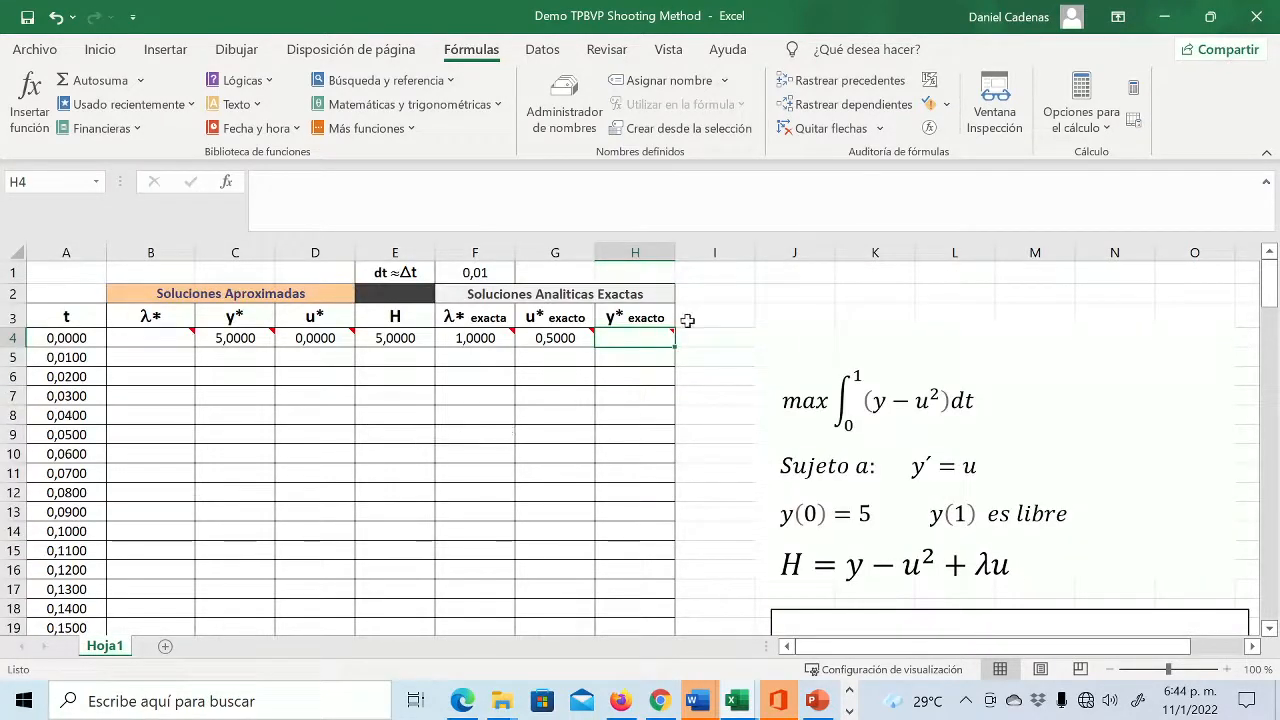
- Enter the exact state solution +0,5*(1-A4)*A4+5 in H4, following y*(t) = ½(1 − t)t + 5
{"action": "mouse_move", "coordinate": [651, 337]}
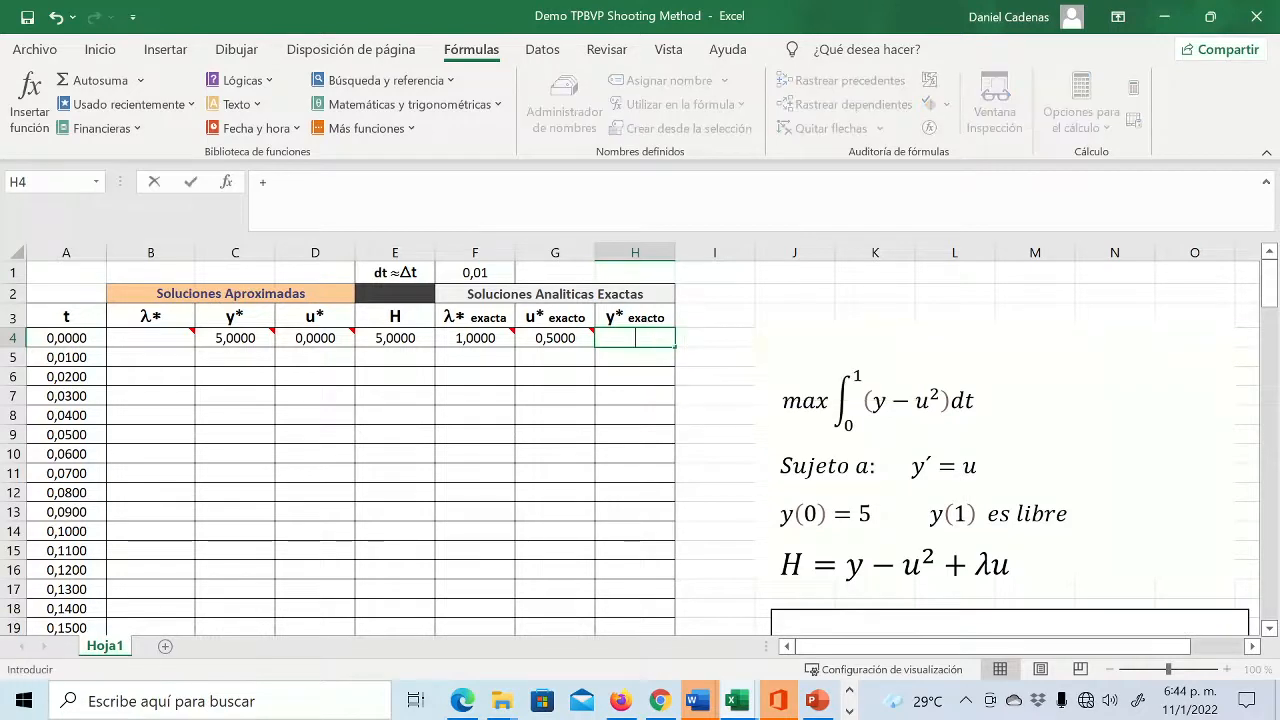
{"action": "type", "text": "+0,5"}
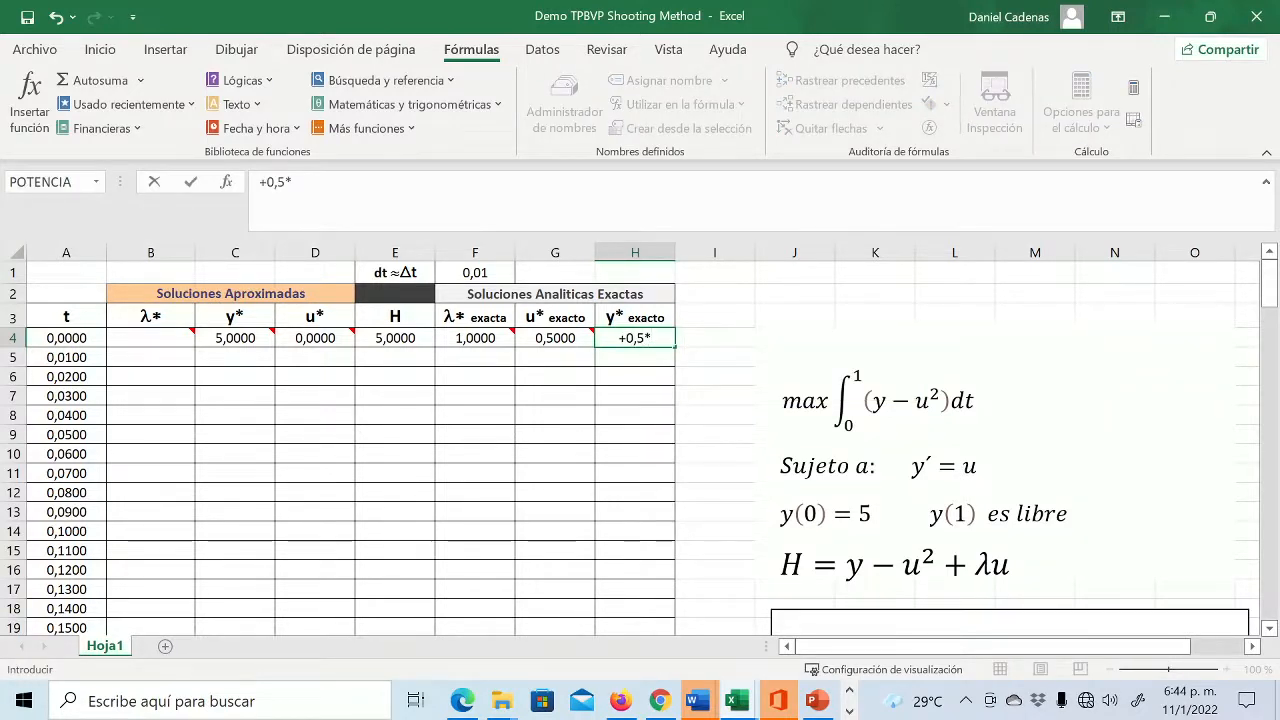
{"action": "type", "text": "*(1-"}
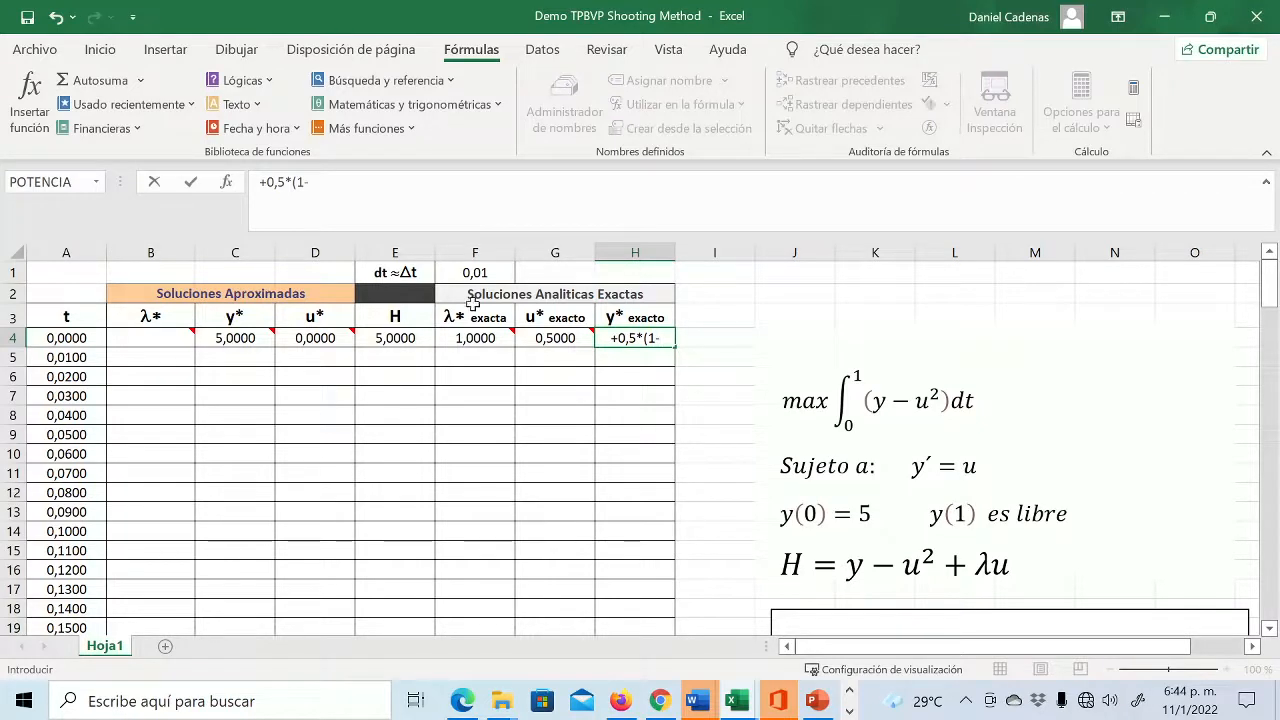
{"action": "left_click", "coordinate": [68, 338]}
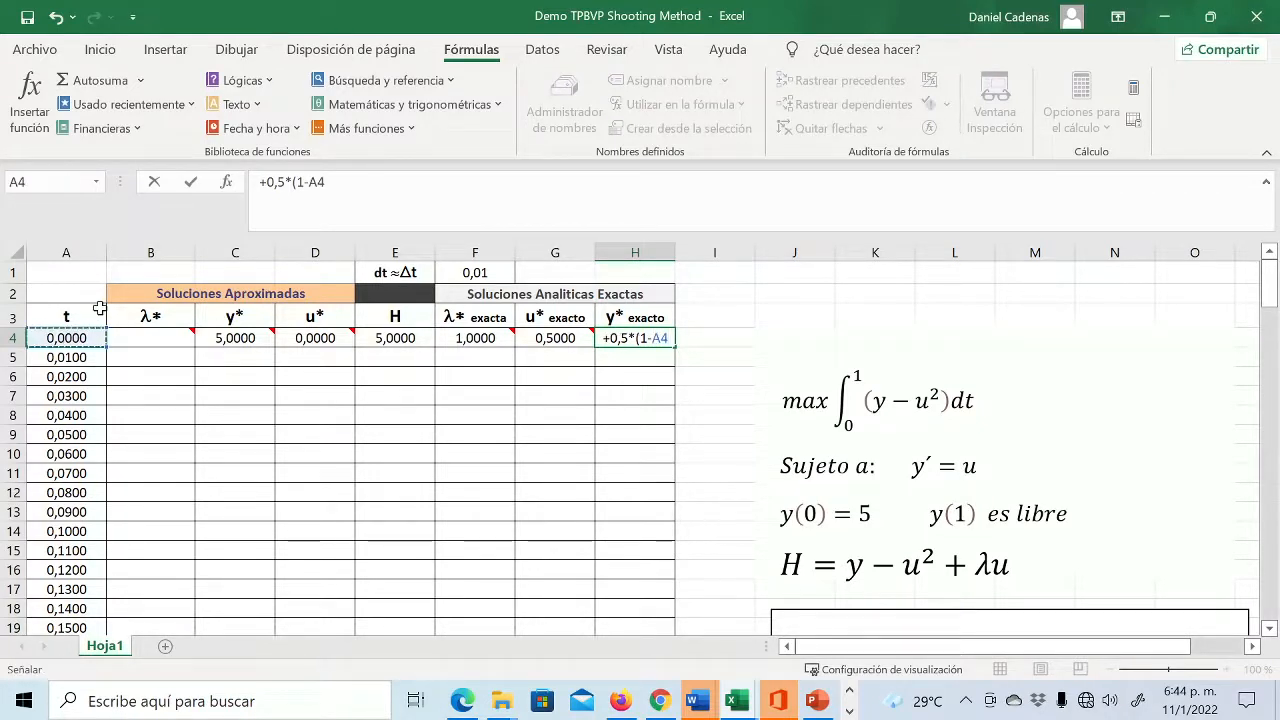
{"action": "type", "text": ")"}
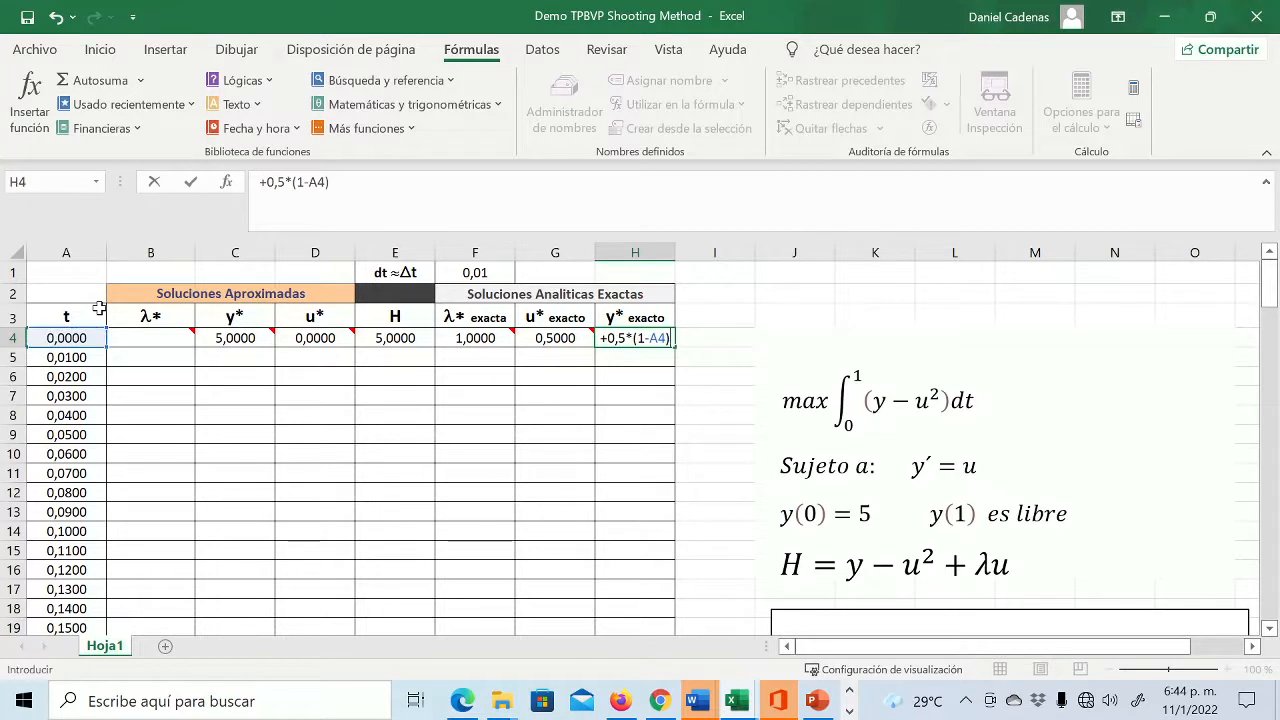
{"action": "type", "text": "*"}
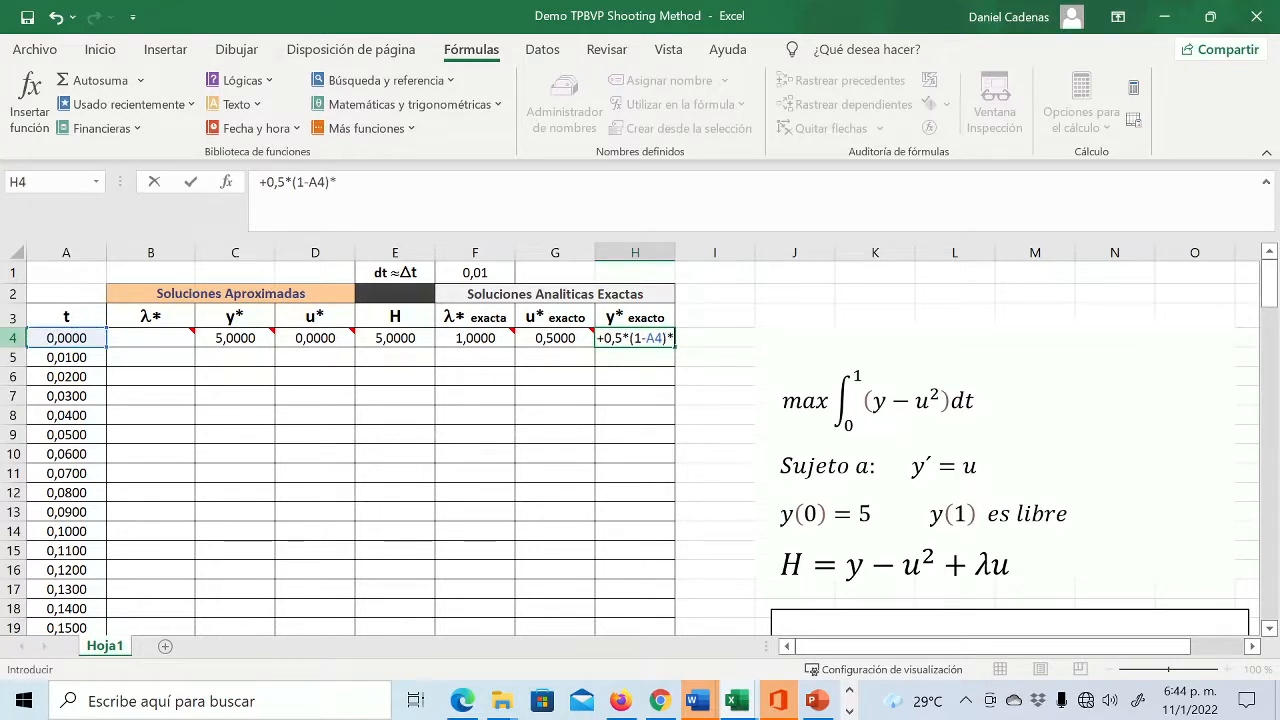
{"action": "left_click", "coordinate": [66, 338]}
{"action": "type", "text": "+"}
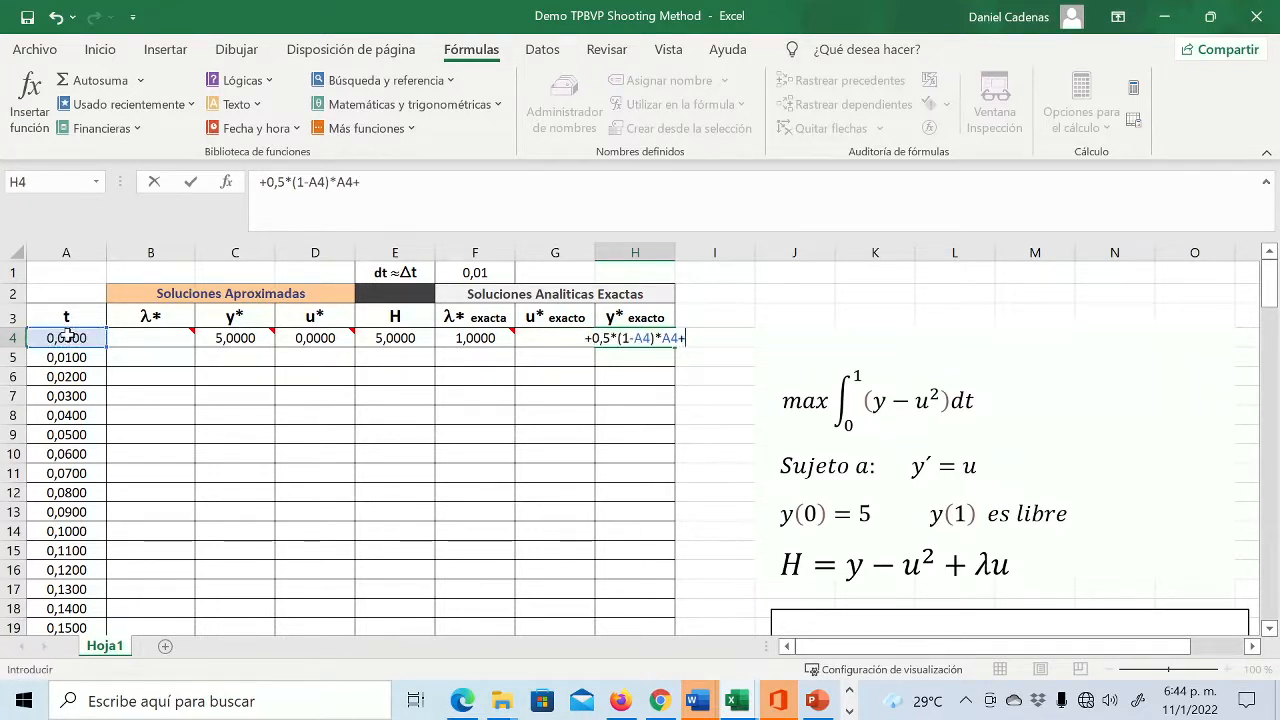
{"action": "type", "text": "5"}
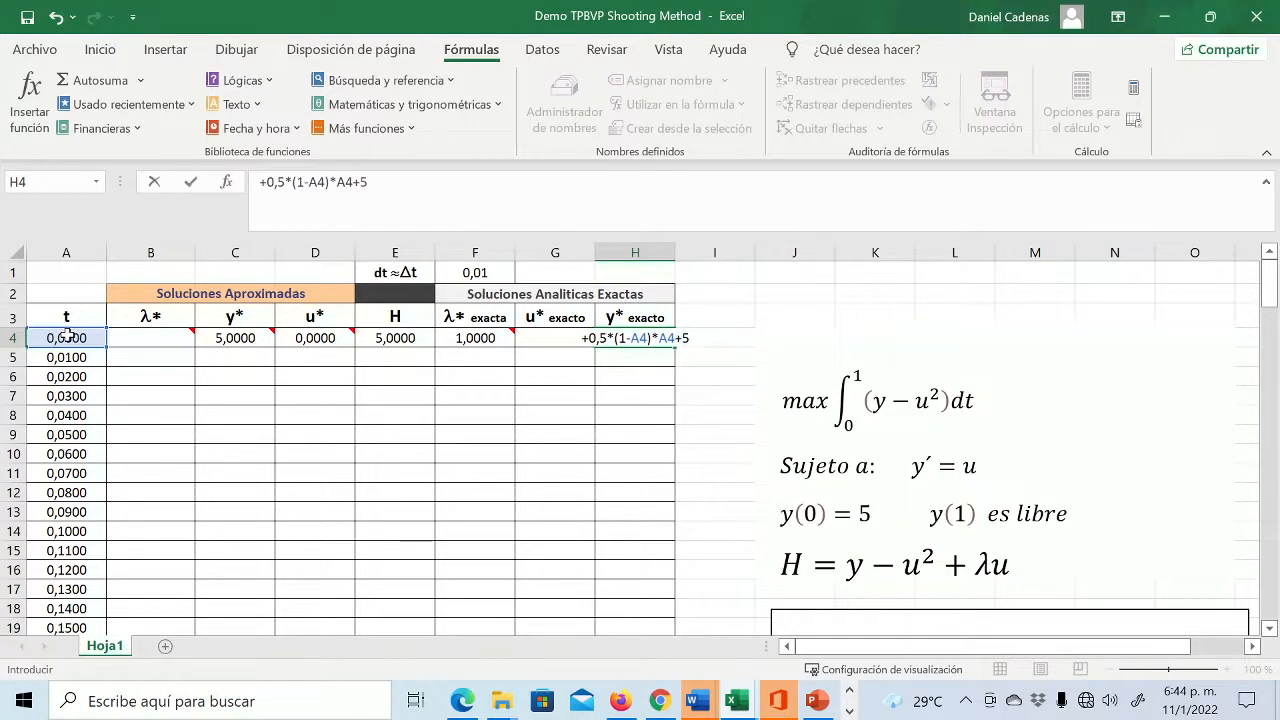
{"action": "key", "text": "Return"}
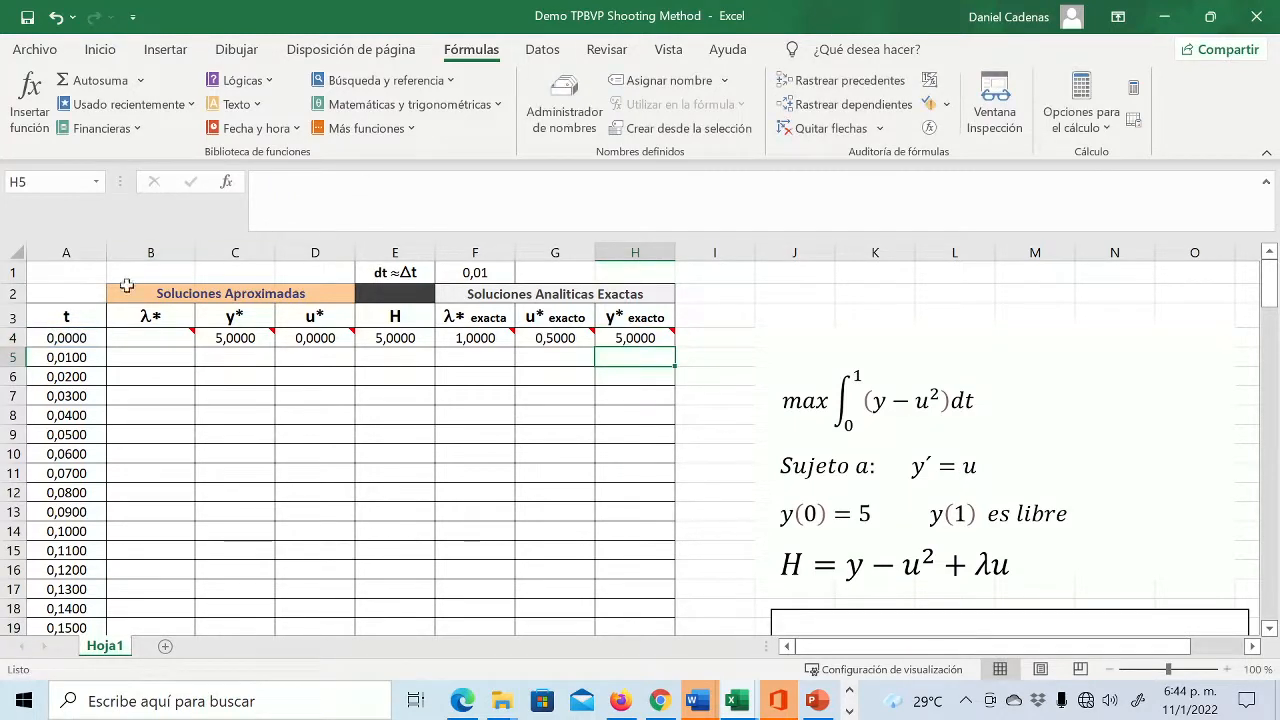
- Build the approximate λ* recurrence +B4-1*F1 in B5, following λt+1 = λt + (−1)Δt
{"action": "left_click", "coordinate": [217, 357]}
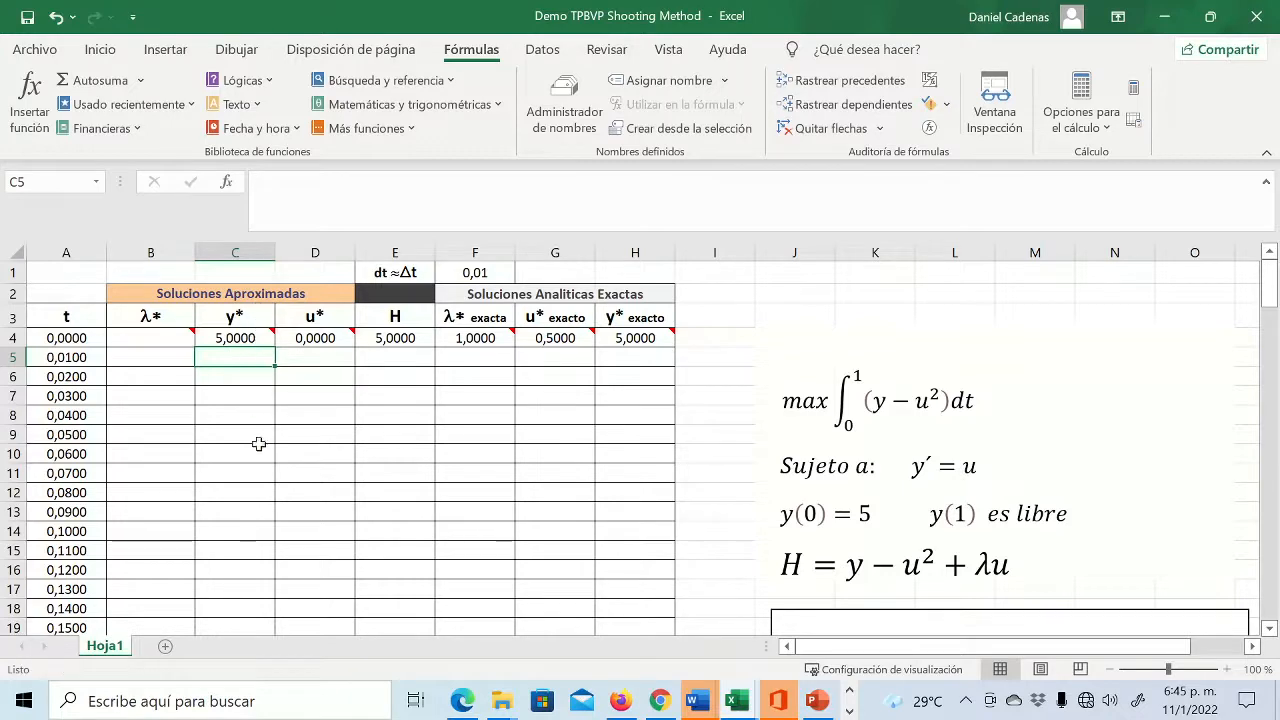
{"action": "scroll", "coordinate": [704, 498], "scroll_direction": "down", "scroll_amount": 2}
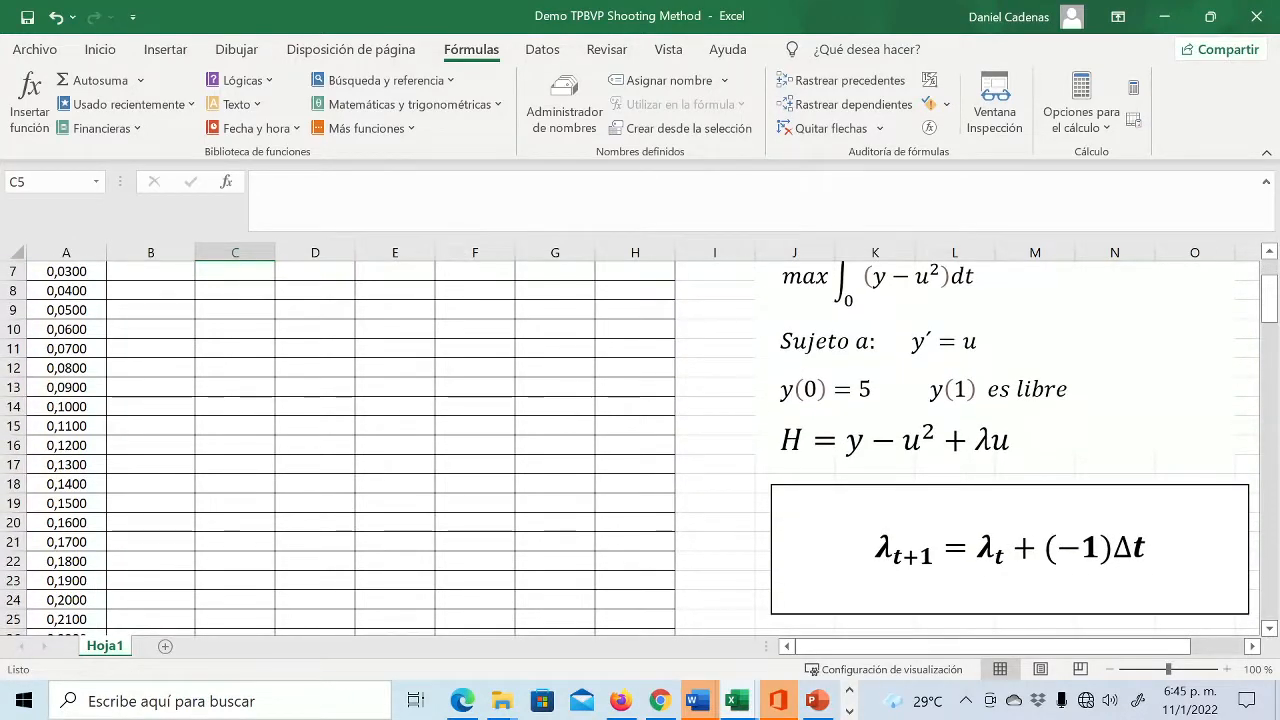
{"action": "scroll", "coordinate": [640, 448], "scroll_direction": "down", "scroll_amount": 1}
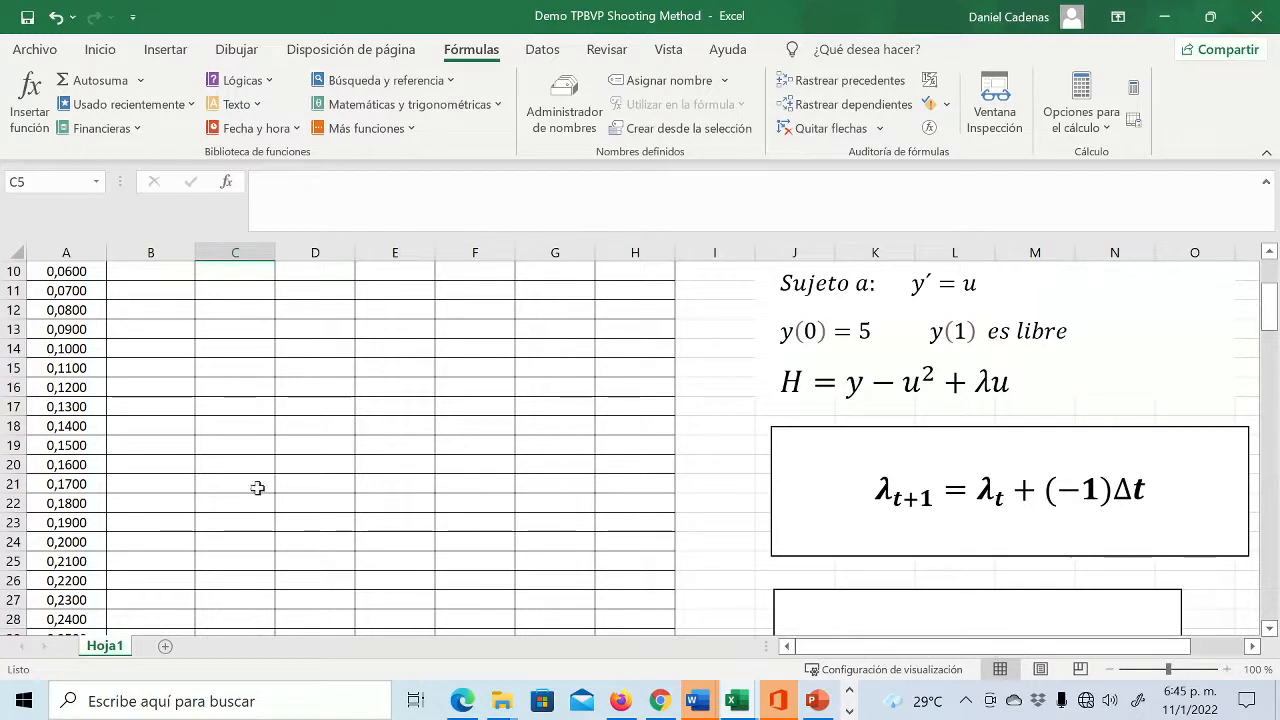
{"action": "scroll", "coordinate": [194, 464], "scroll_direction": "up", "scroll_amount": 3}
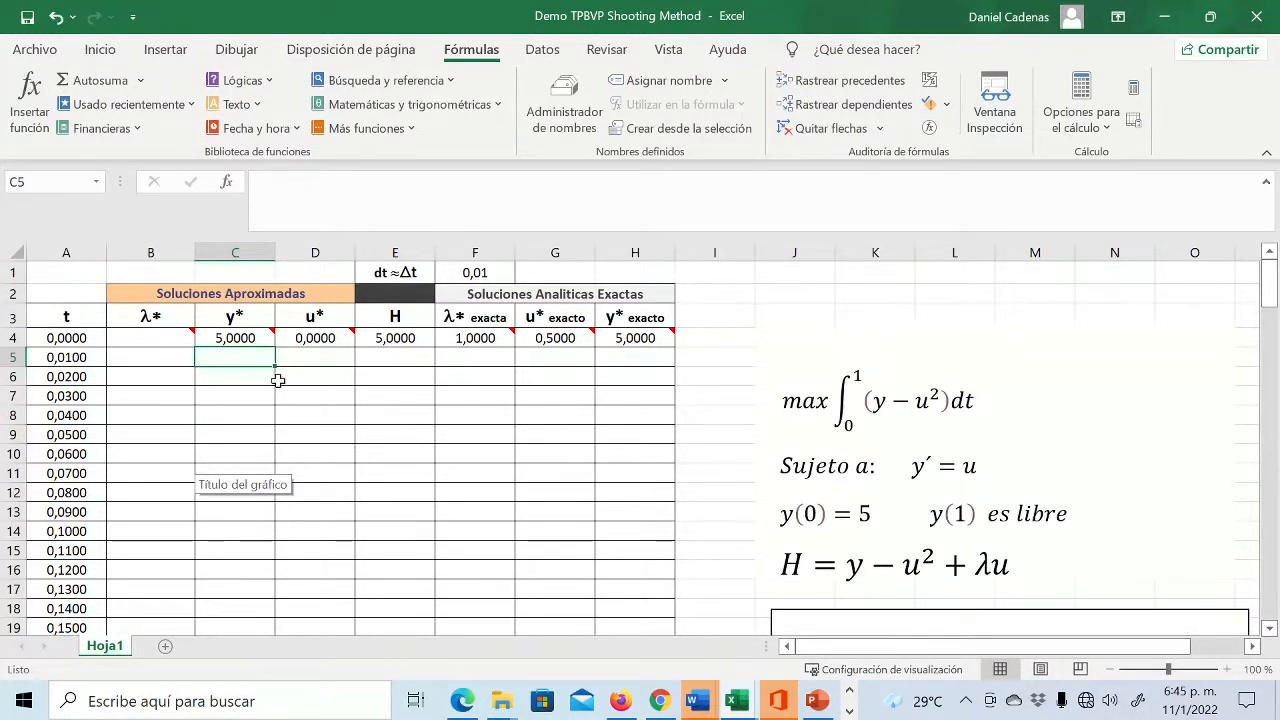
{"action": "left_click", "coordinate": [189, 357]}
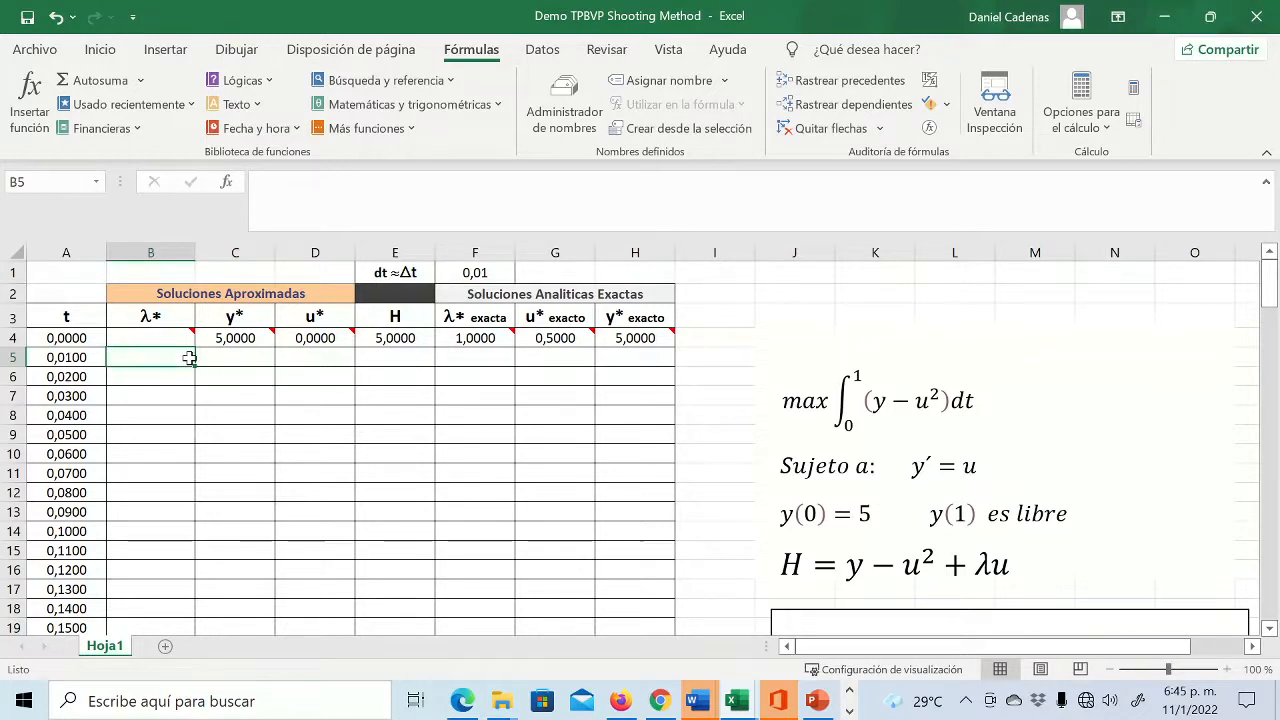
{"action": "type", "text": "+"}
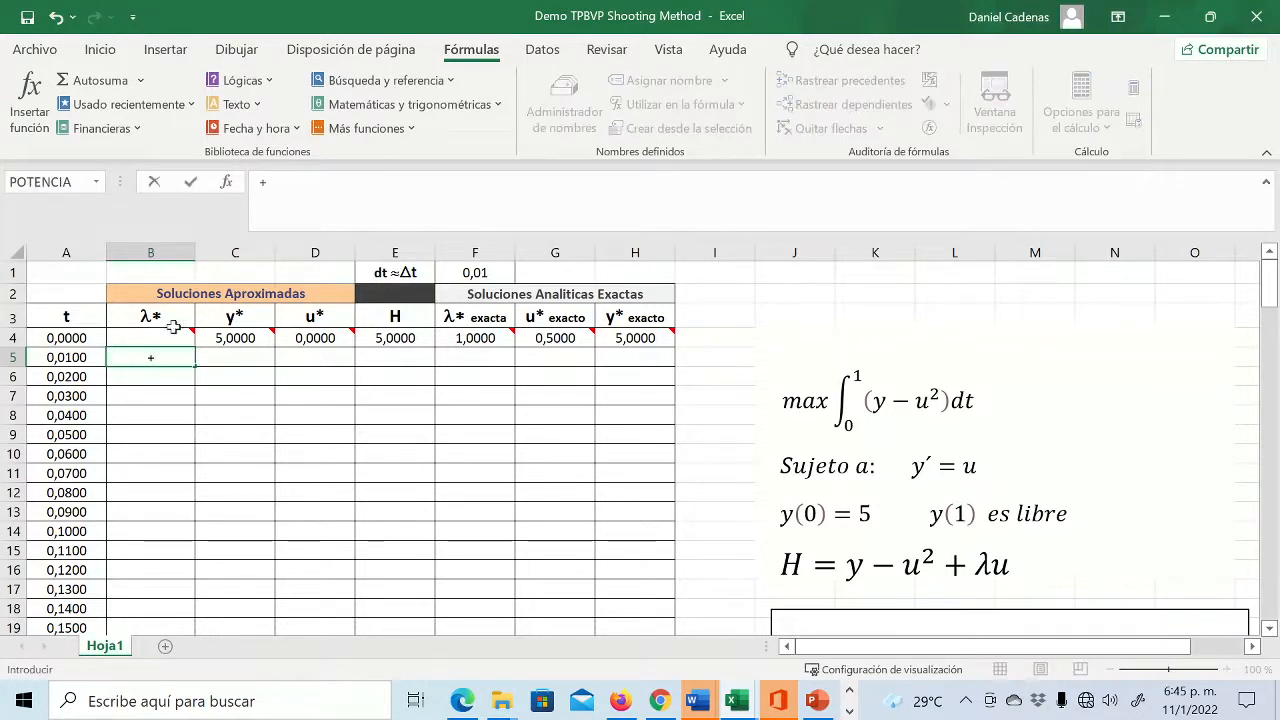
{"action": "left_click", "coordinate": [172, 335]}
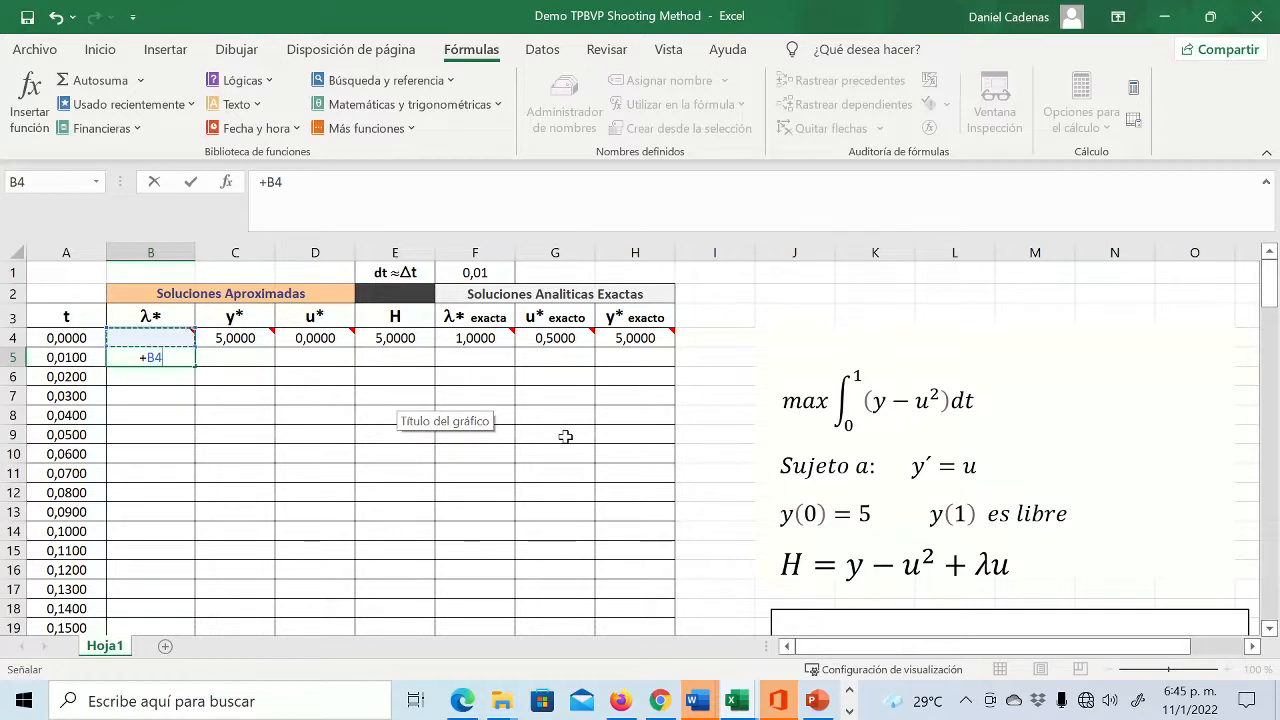
{"action": "type", "text": "-1*"}
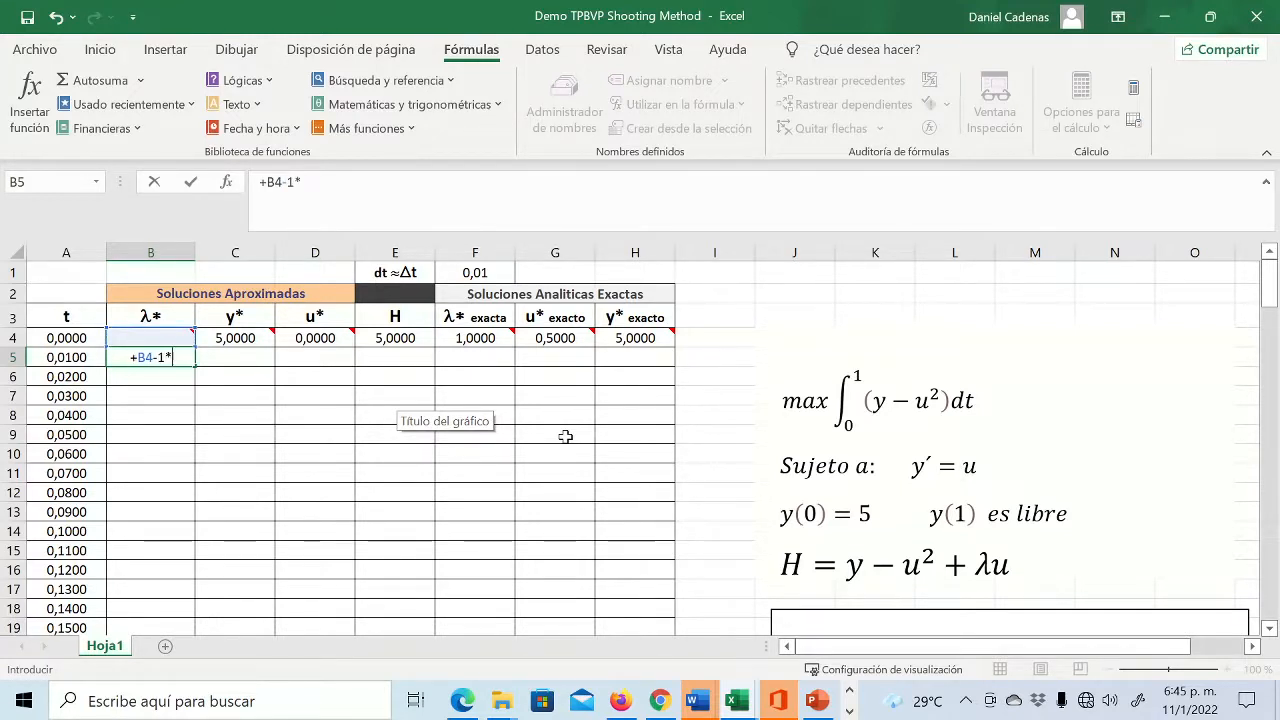
{"action": "left_click", "coordinate": [474, 273]}
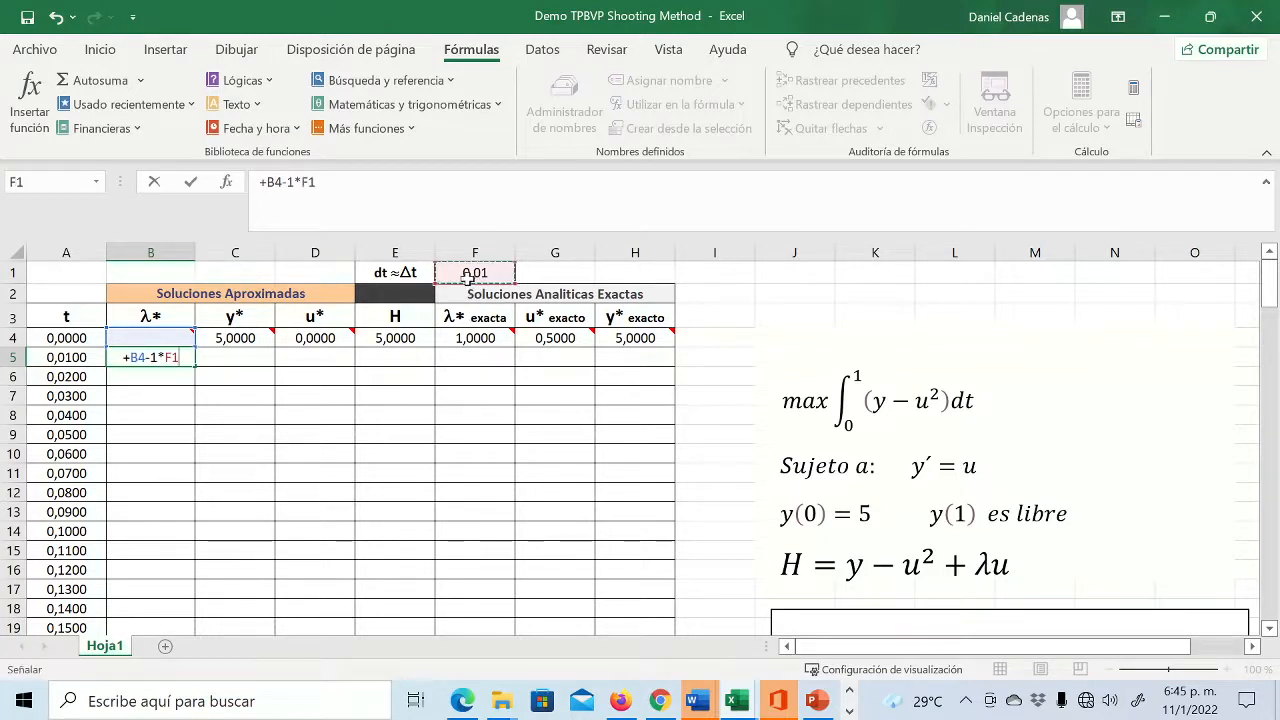
- Make the Δt reference in B5's formula absolute as $F$1 and commit the formula
{"action": "key", "text": "F2"}
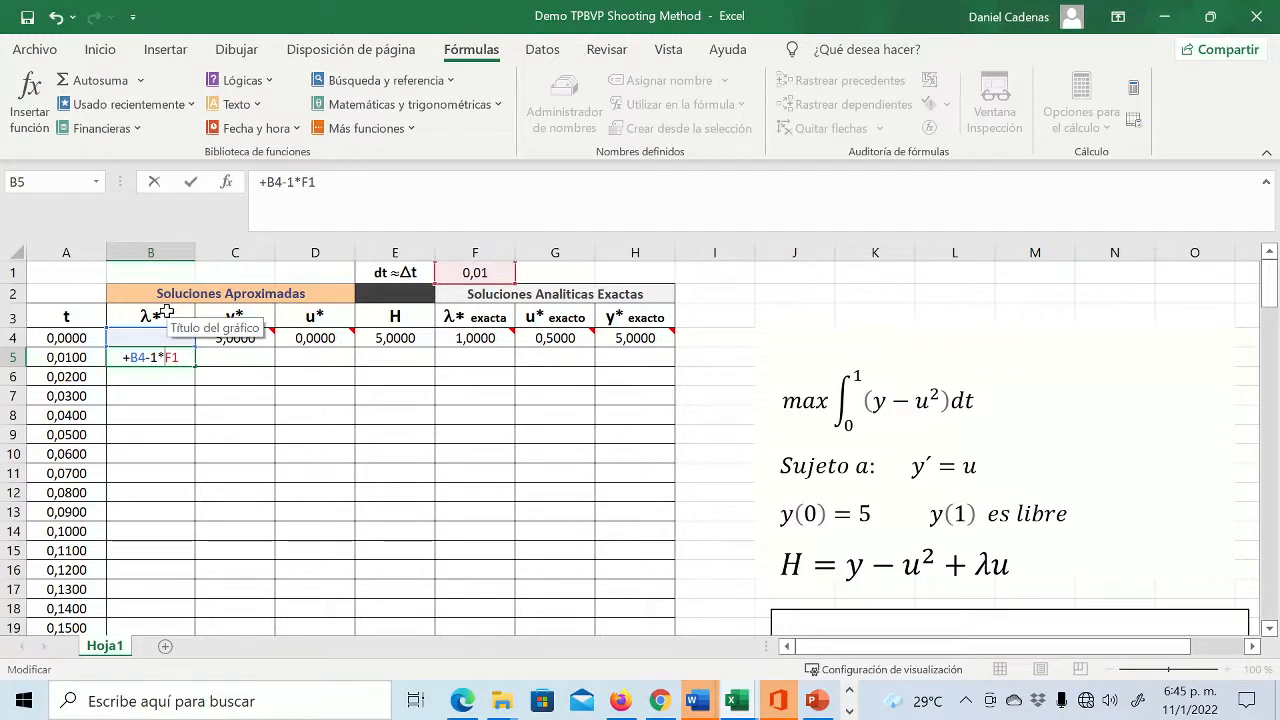
{"action": "key", "text": "F4"}
{"action": "key", "text": "F4"}
{"action": "key", "text": "F4"}
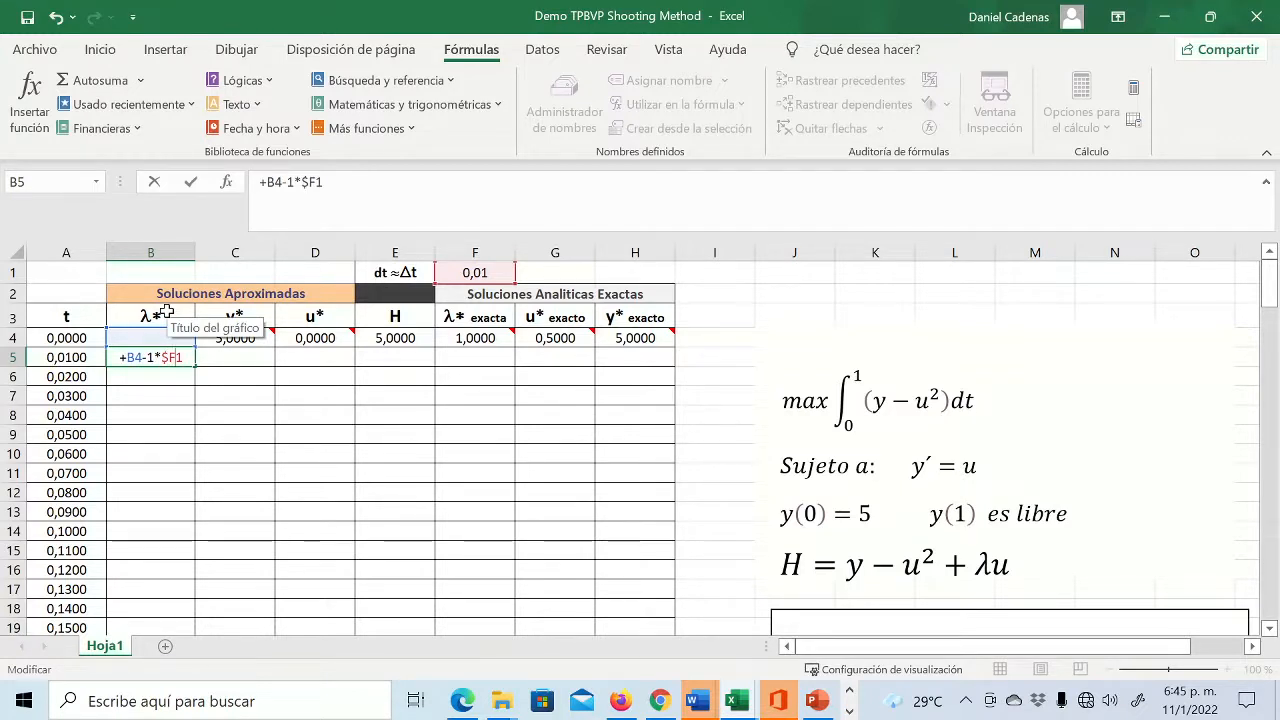
{"action": "key", "text": "F4"}
{"action": "key", "text": "F4"}
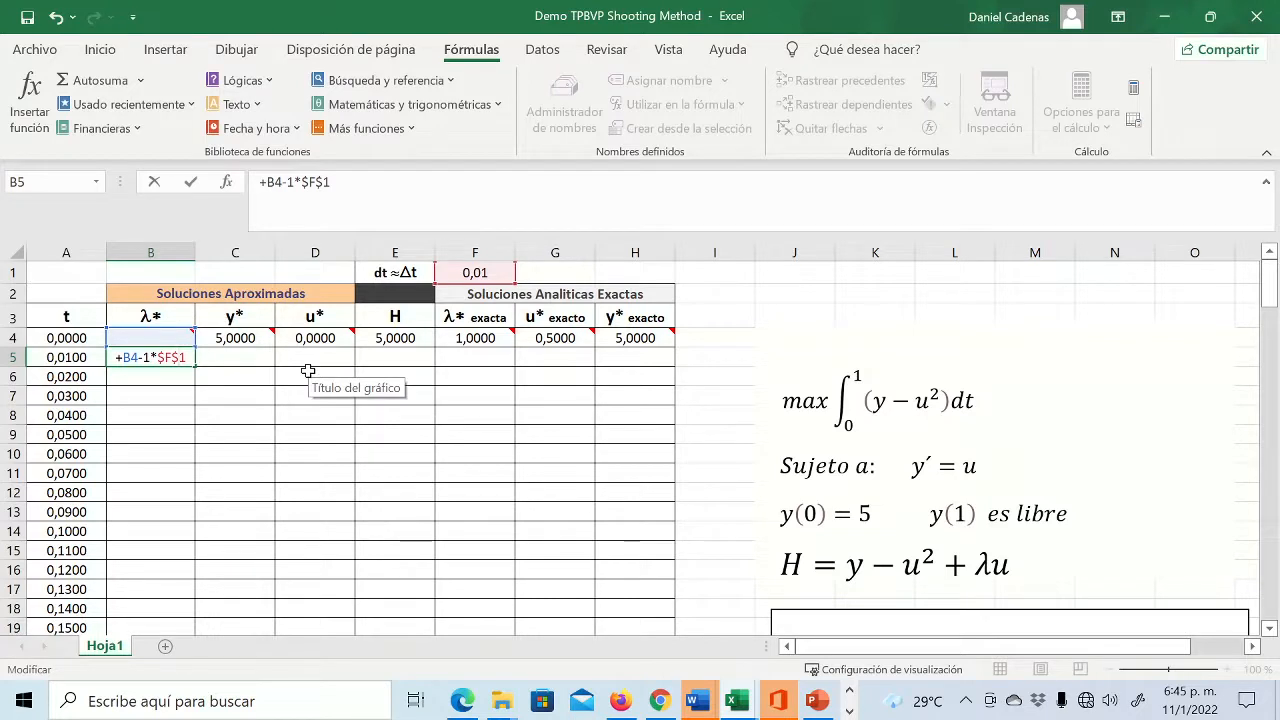
{"action": "key", "text": "Return"}
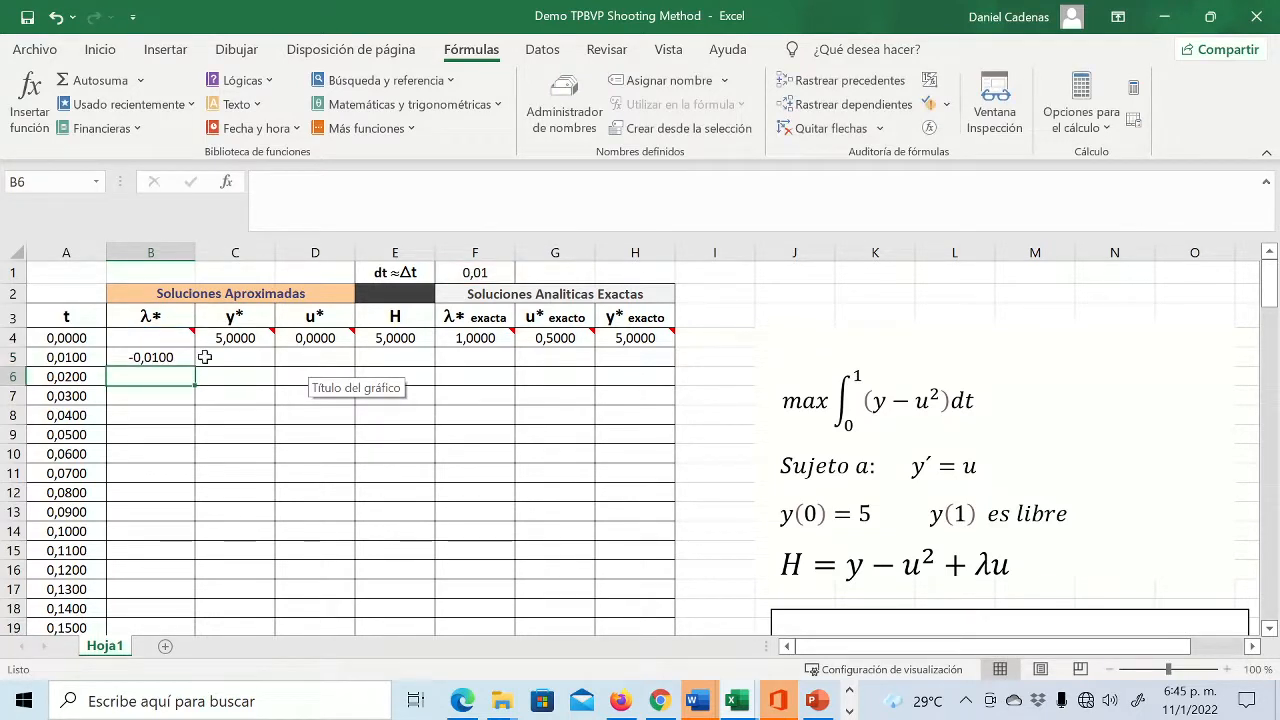
{"action": "left_click", "coordinate": [178, 358]}
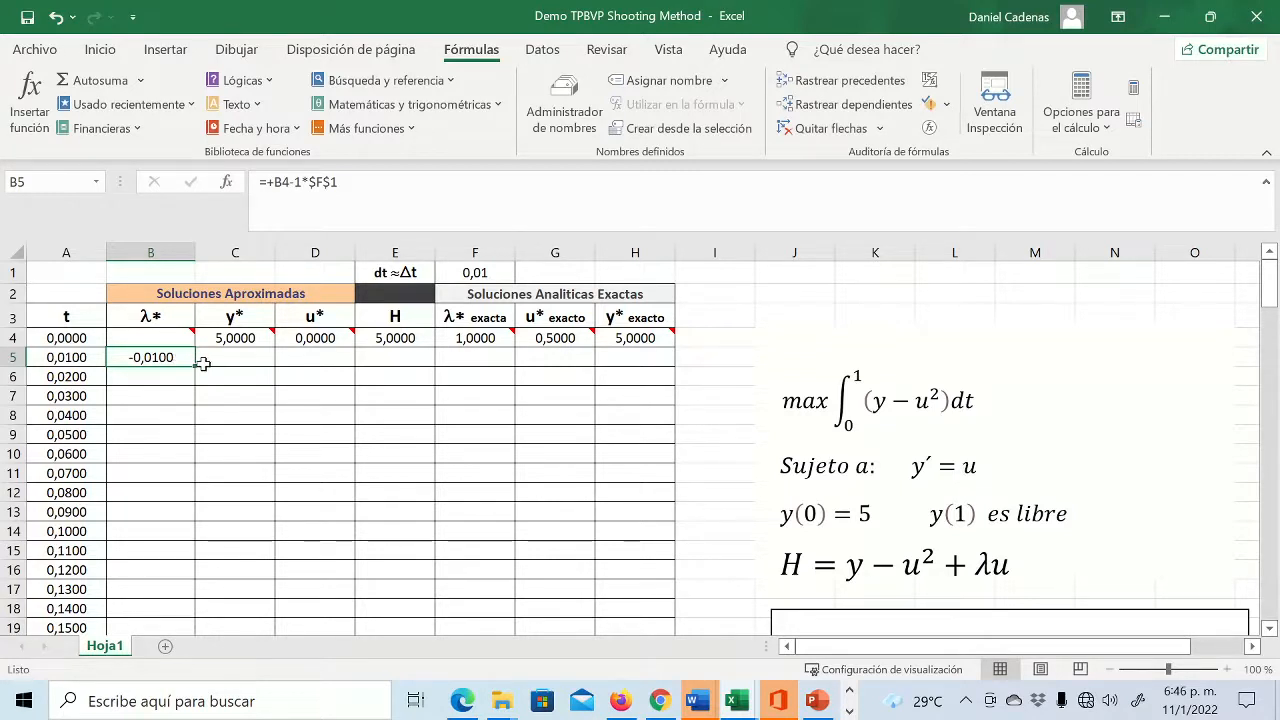
- Begin the approximate y* formula in C5 with +C4, consulting the equation yt+1 = yt + (λ/2)Δt beside the table
{"action": "left_click", "coordinate": [205, 363]}
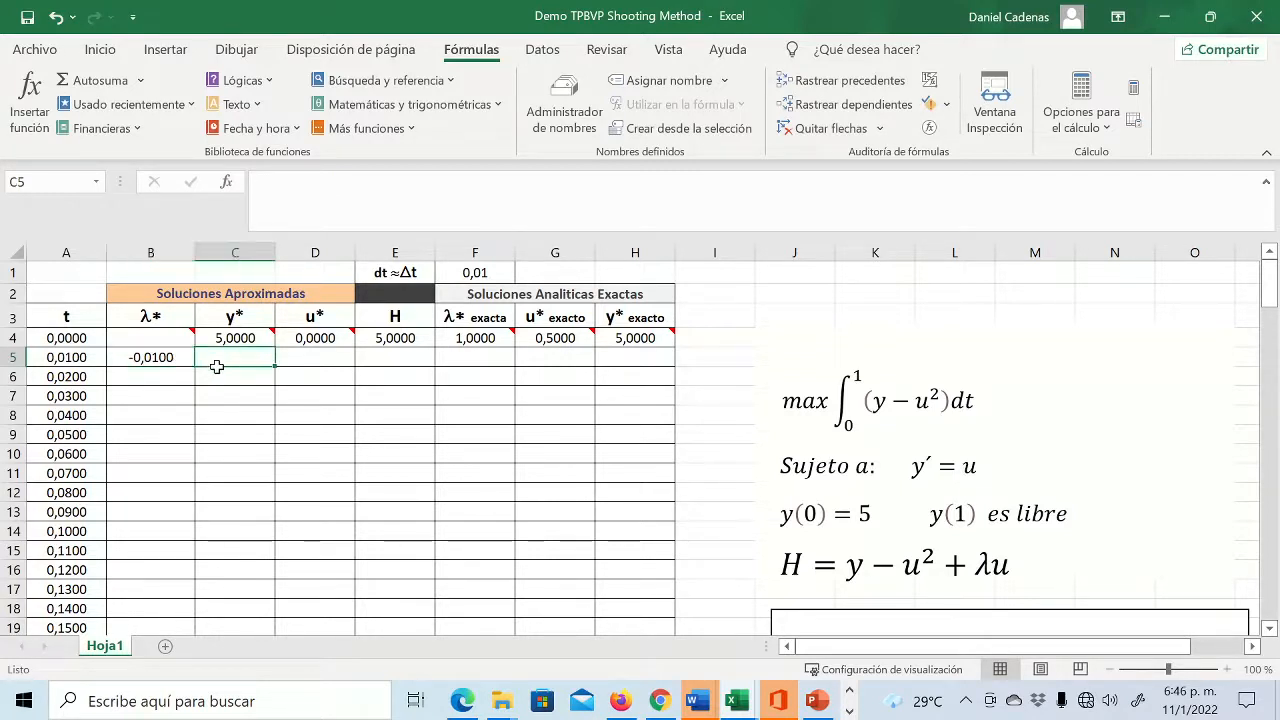
{"action": "scroll", "coordinate": [1000, 598], "scroll_direction": "down", "scroll_amount": 4}
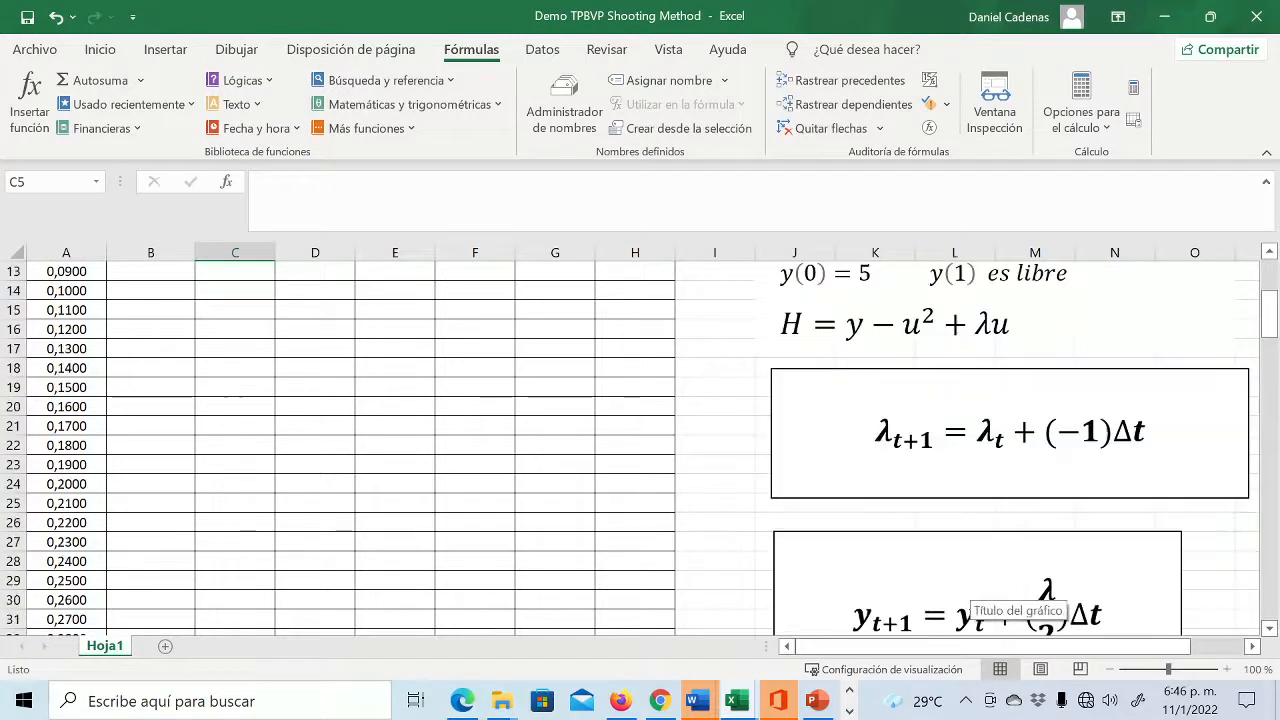
{"action": "scroll", "coordinate": [1000, 598], "scroll_direction": "down", "scroll_amount": 2}
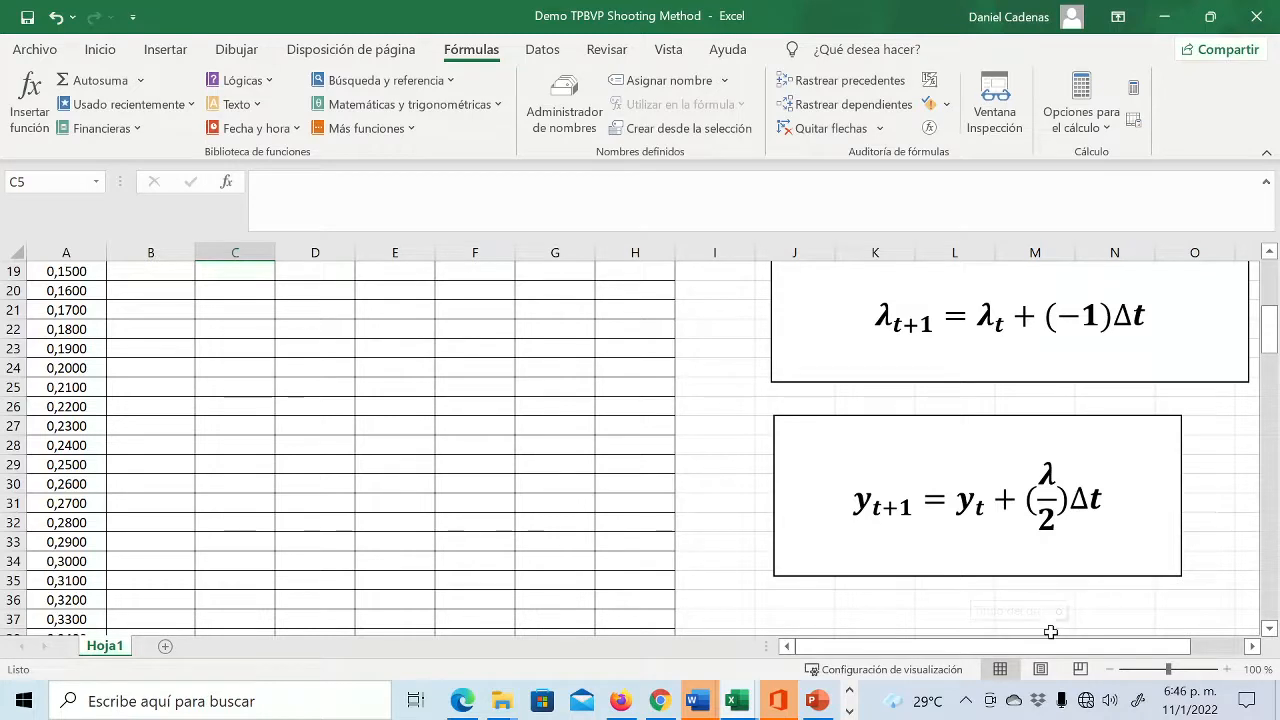
{"action": "scroll", "coordinate": [450, 459], "scroll_direction": "up", "scroll_amount": 1}
{"action": "scroll", "coordinate": [450, 459], "scroll_direction": "up", "scroll_amount": 6}
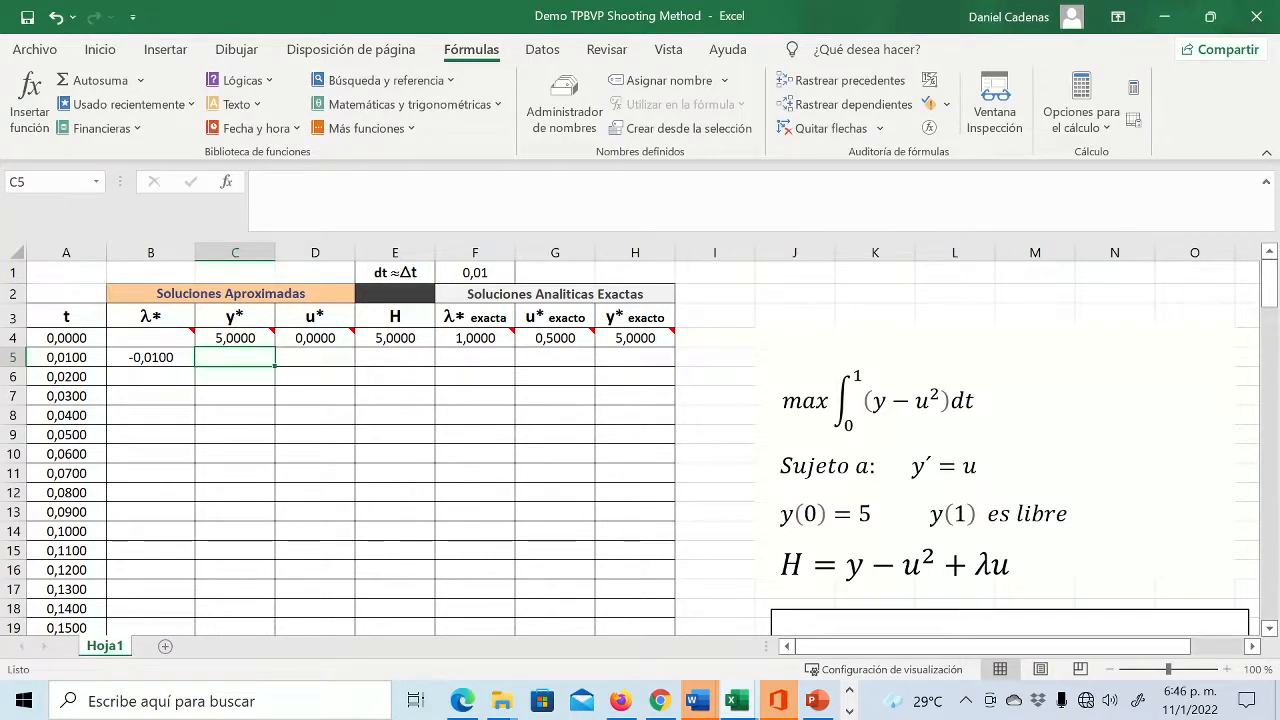
{"action": "type", "text": "+"}
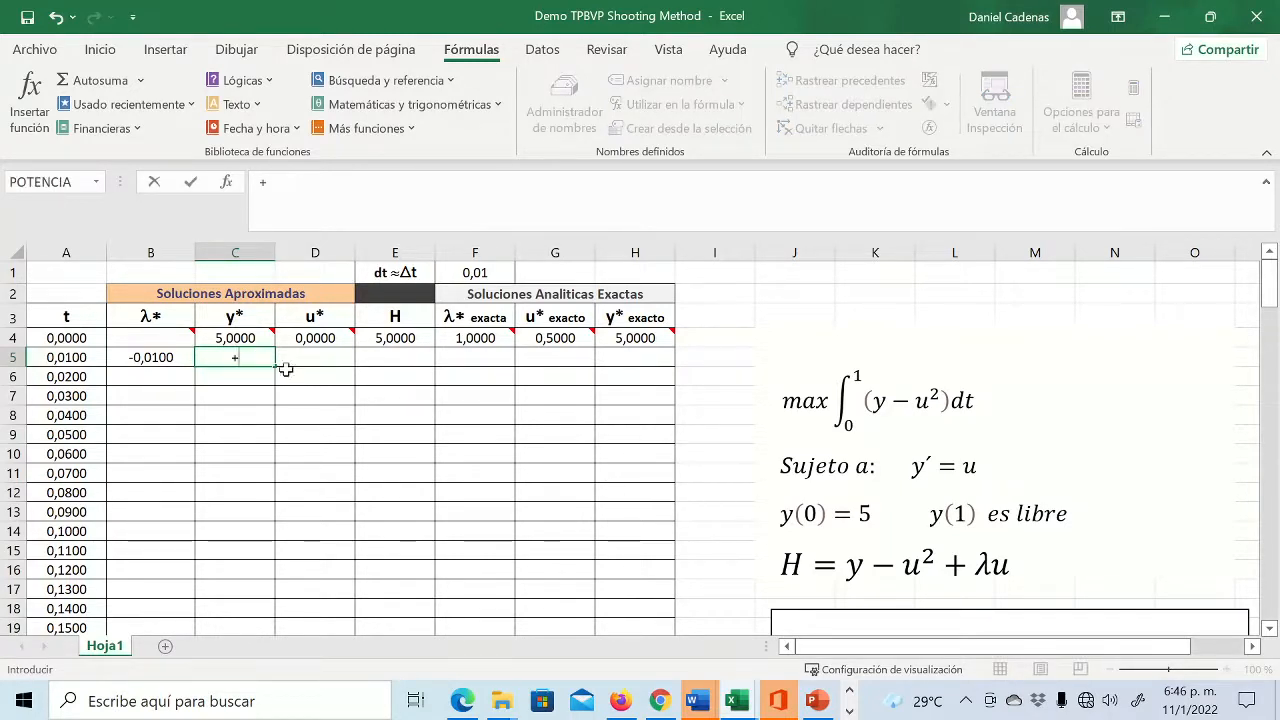
{"action": "left_click", "coordinate": [258, 341]}
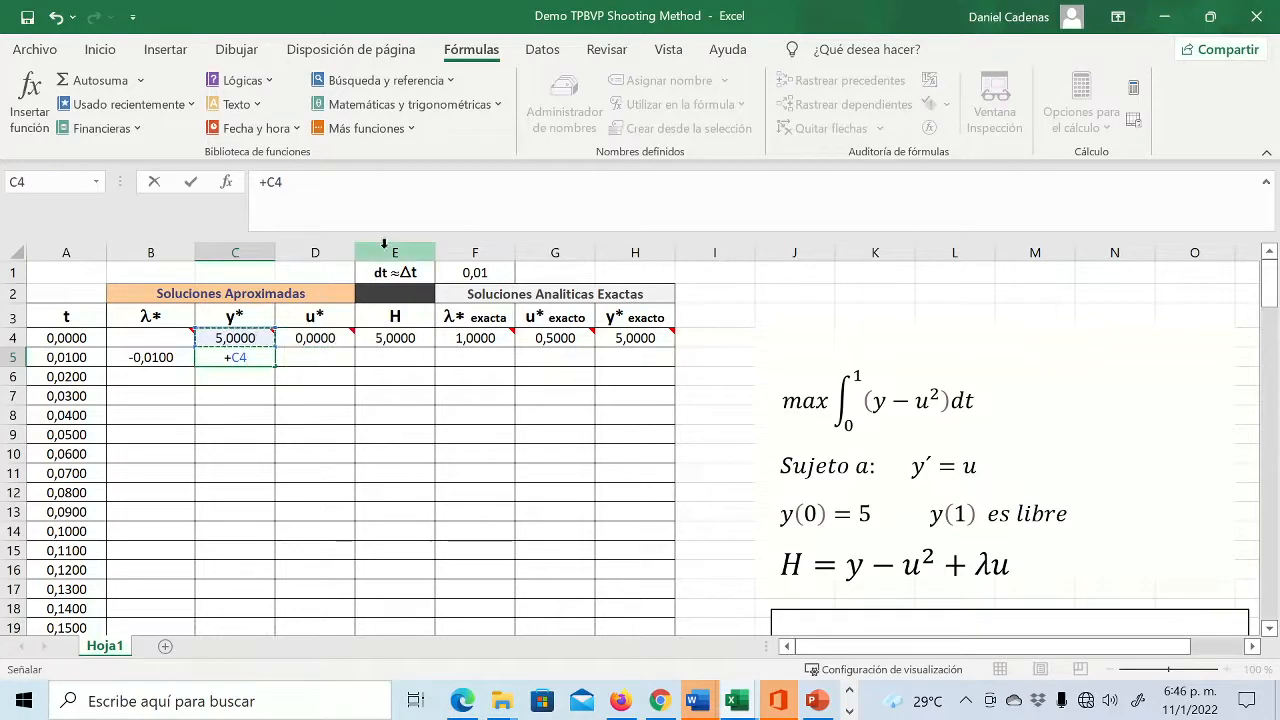
{"action": "scroll", "coordinate": [1076, 518], "scroll_direction": "down", "scroll_amount": 6}
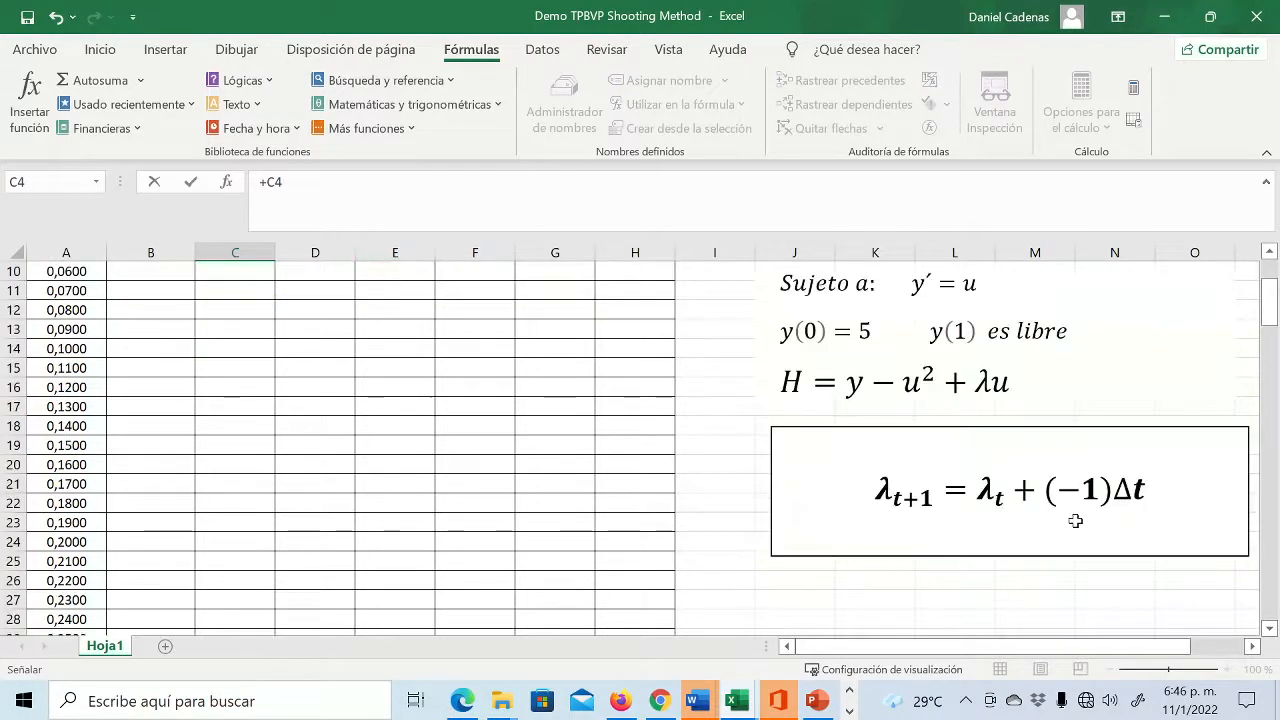
{"action": "scroll", "coordinate": [1076, 518], "scroll_direction": "down", "scroll_amount": 1}
{"action": "scroll", "coordinate": [1076, 518], "scroll_direction": "up", "scroll_amount": 2}
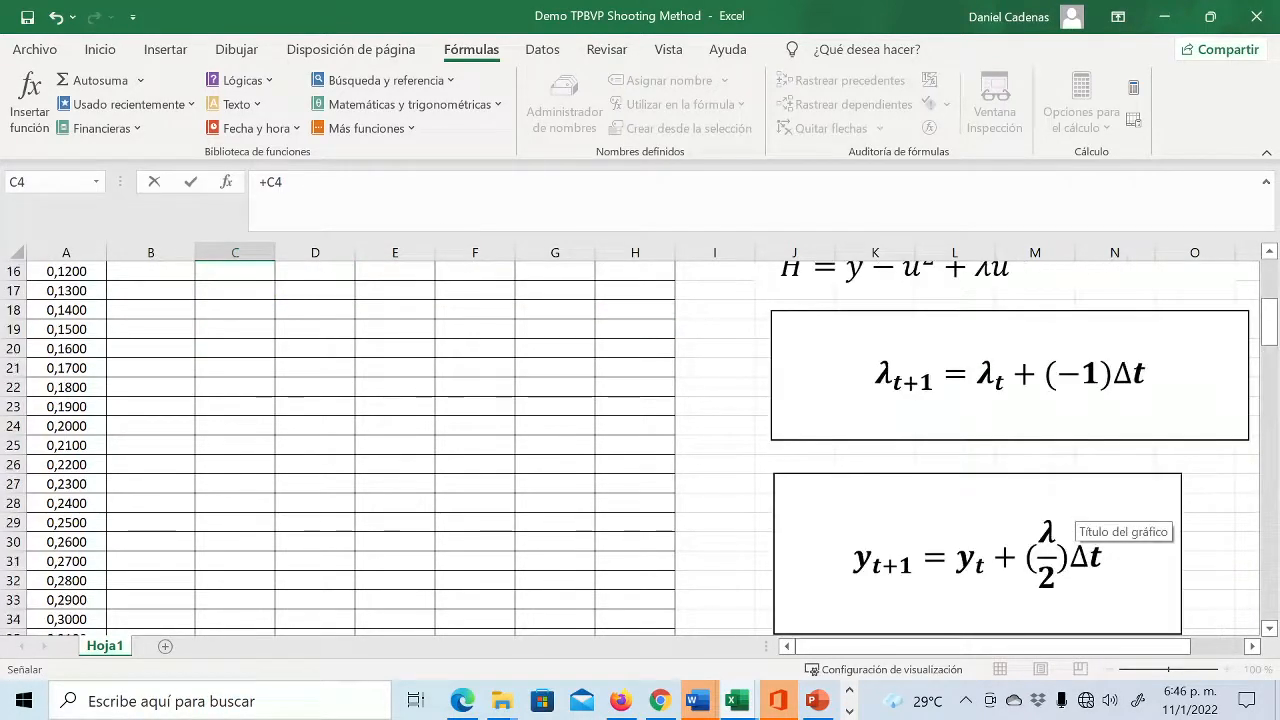
{"action": "scroll", "coordinate": [1076, 518], "scroll_direction": "up", "scroll_amount": 6}
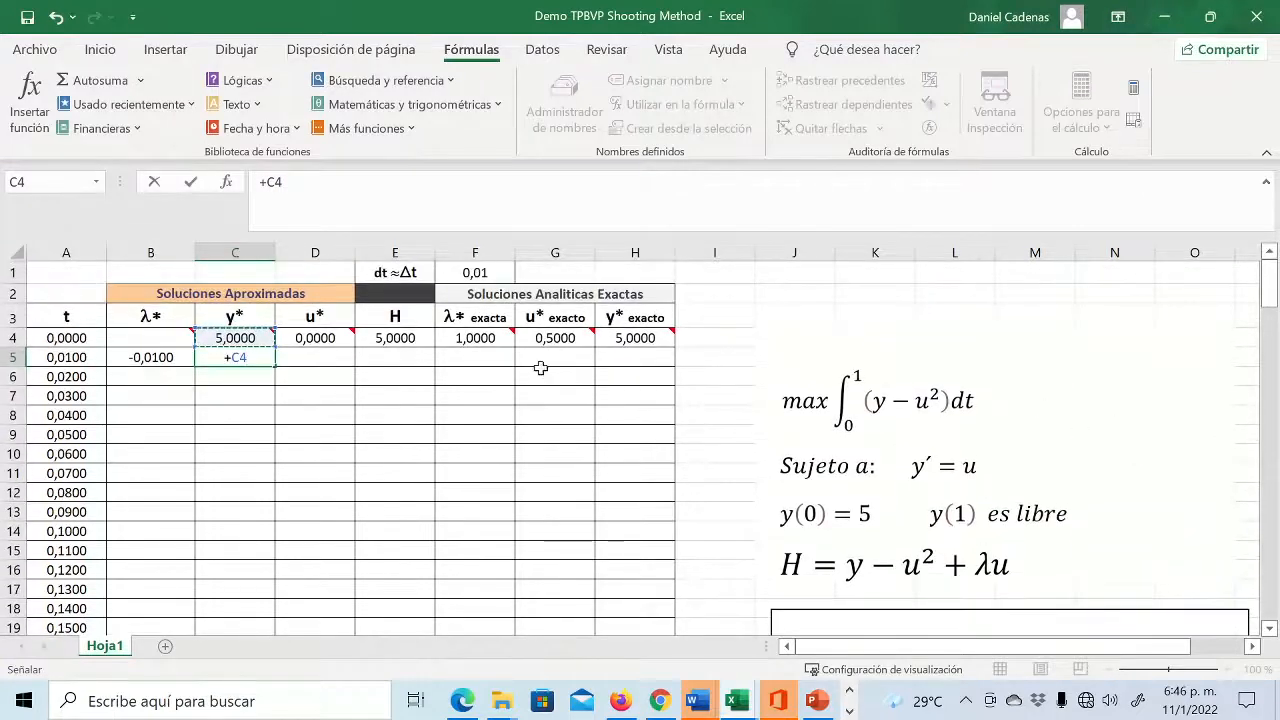
- Add the half-λ term to C5's formula so it reads +C4+(B5/2)
{"action": "key", "text": "F2"}
{"action": "type", "text": "+"}
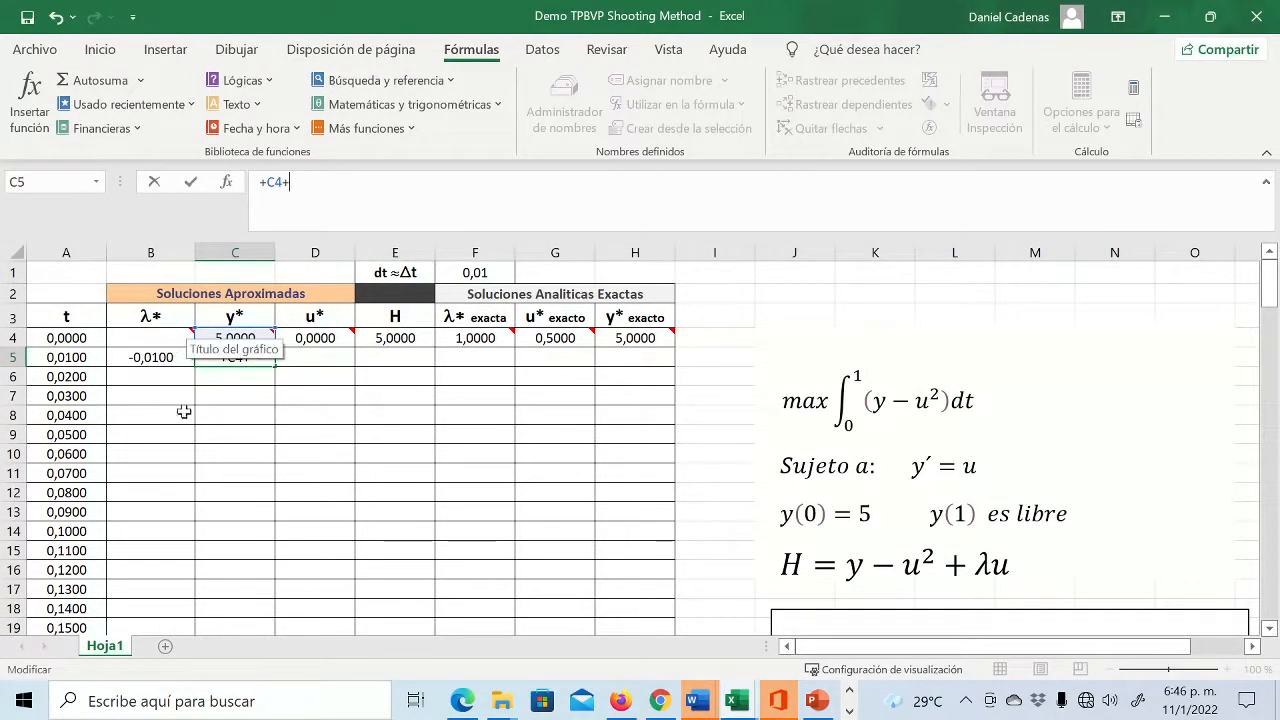
{"action": "left_click", "coordinate": [165, 358]}
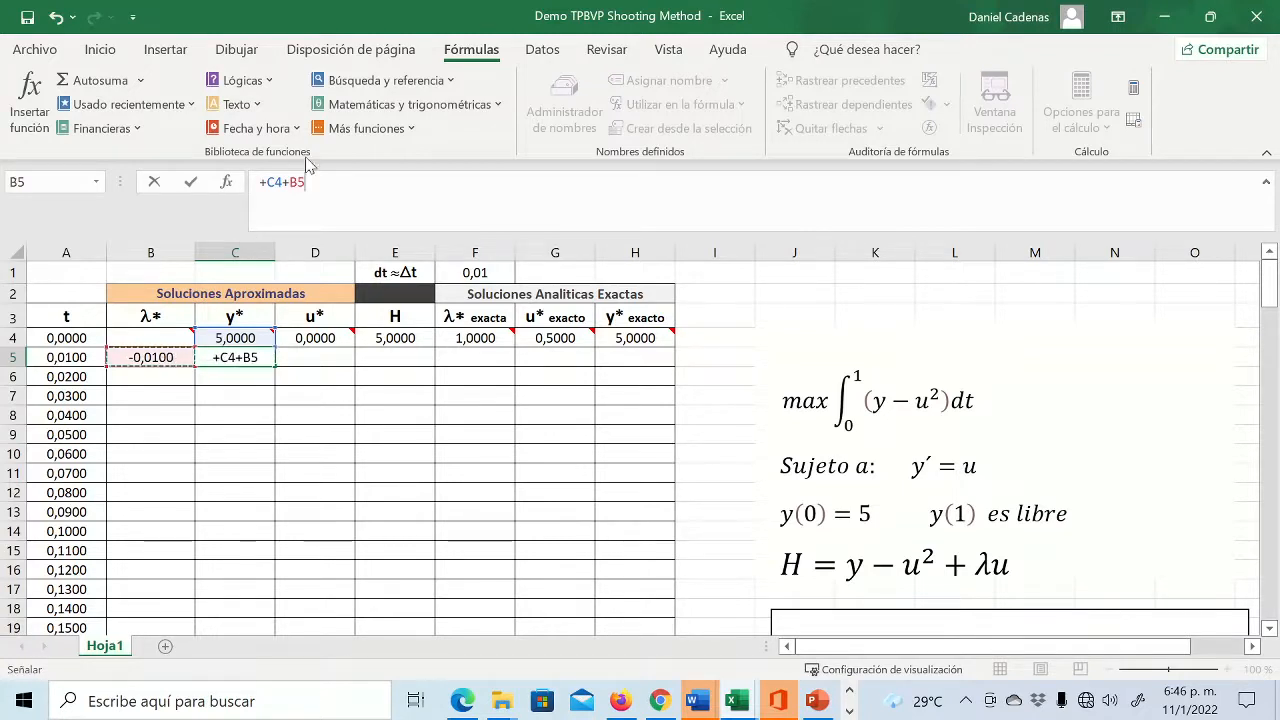
{"action": "type", "text": "/2"}
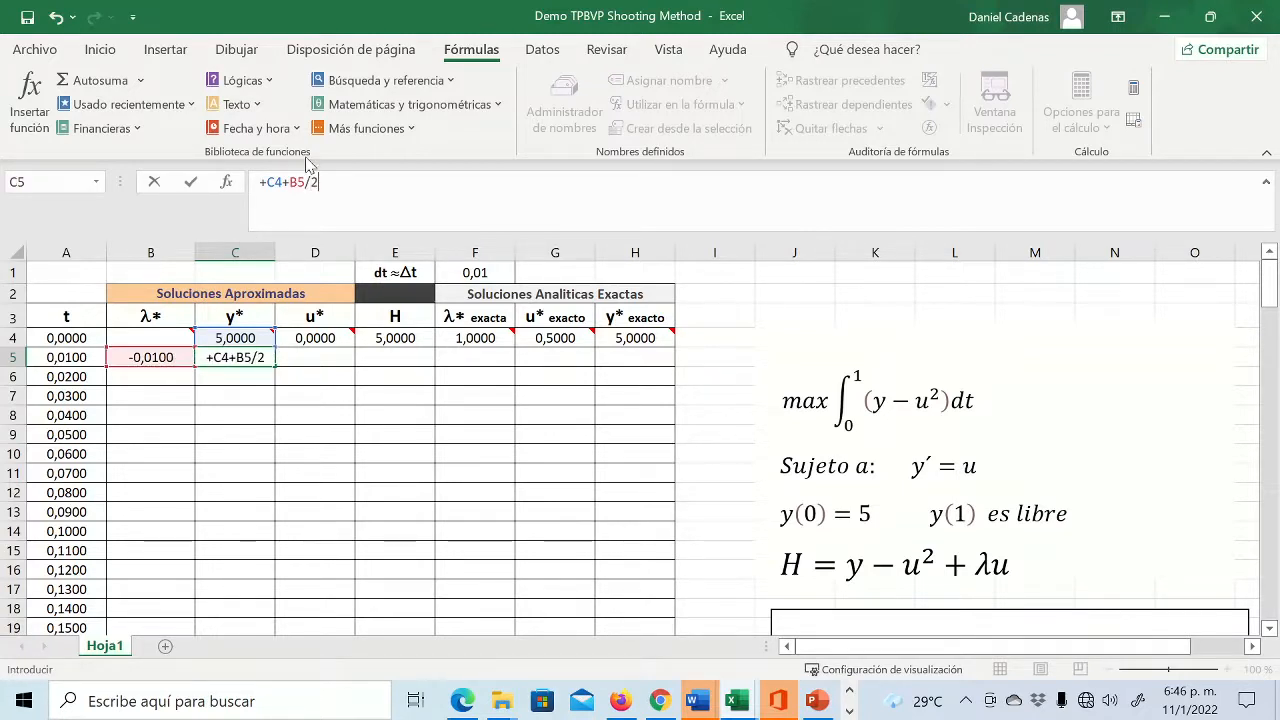
{"action": "left_click", "coordinate": [290, 182]}
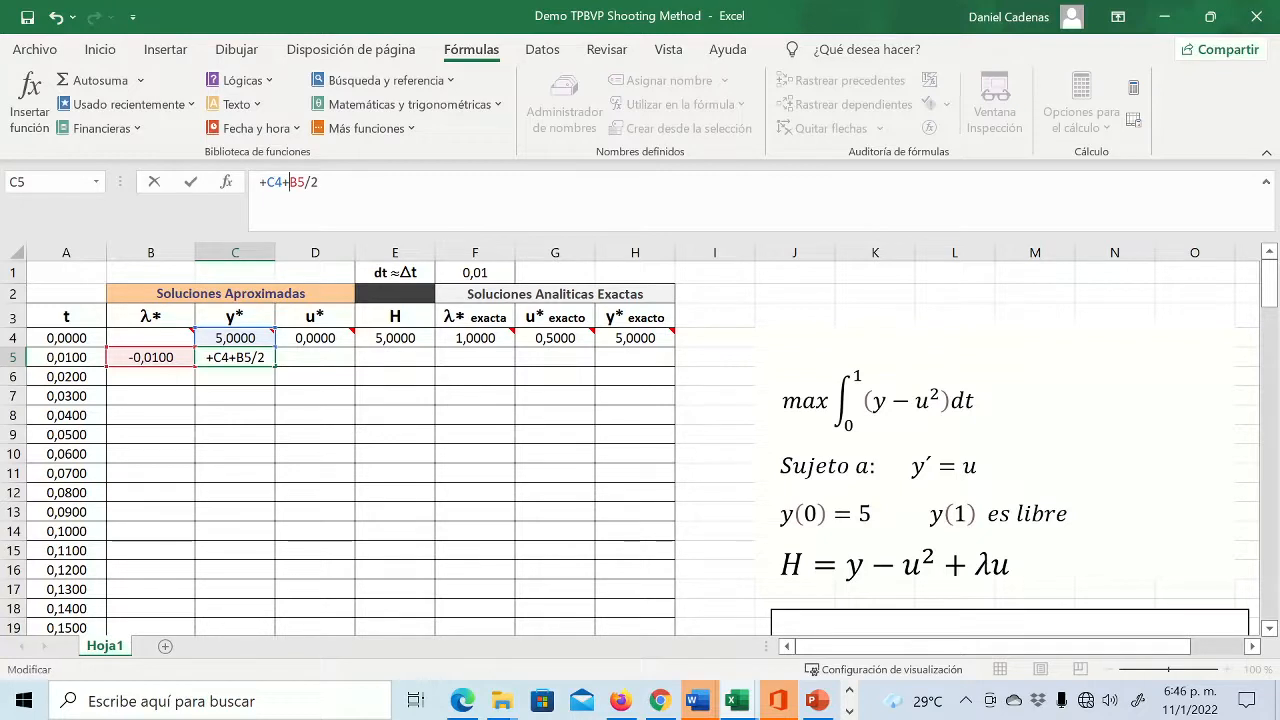
{"action": "type", "text": "(B5/2"}
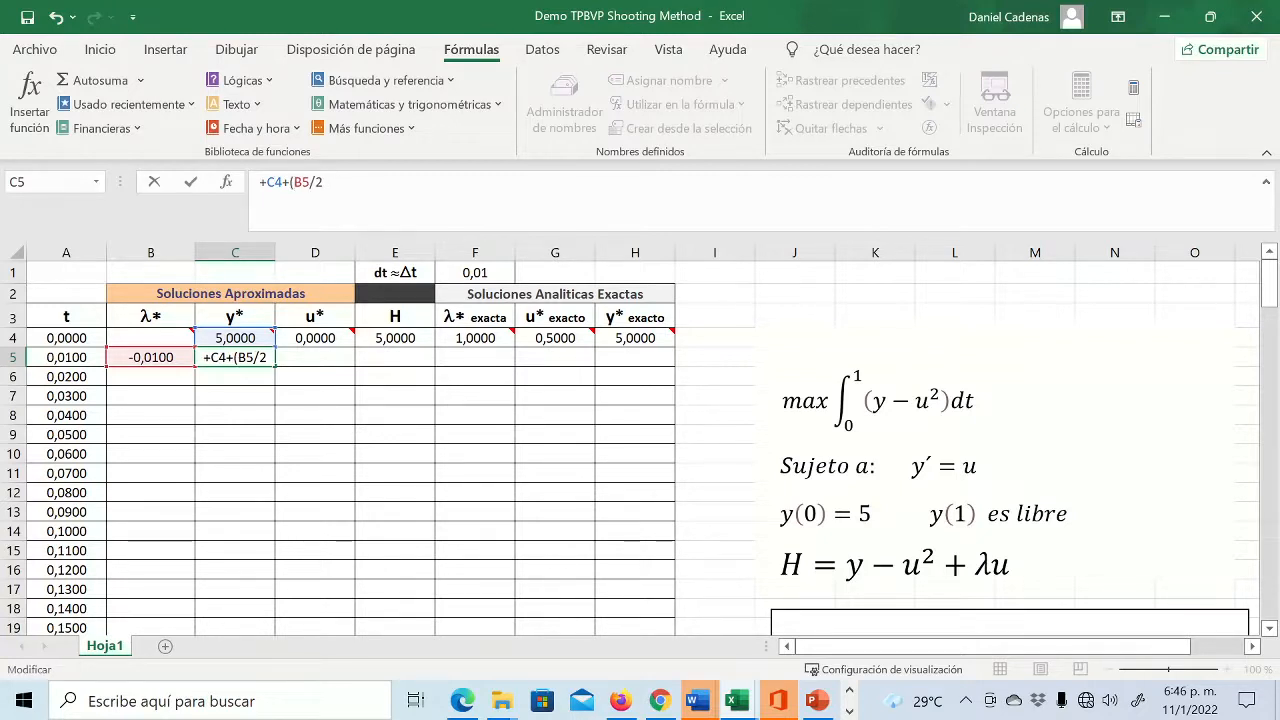
{"action": "type", "text": ")"}
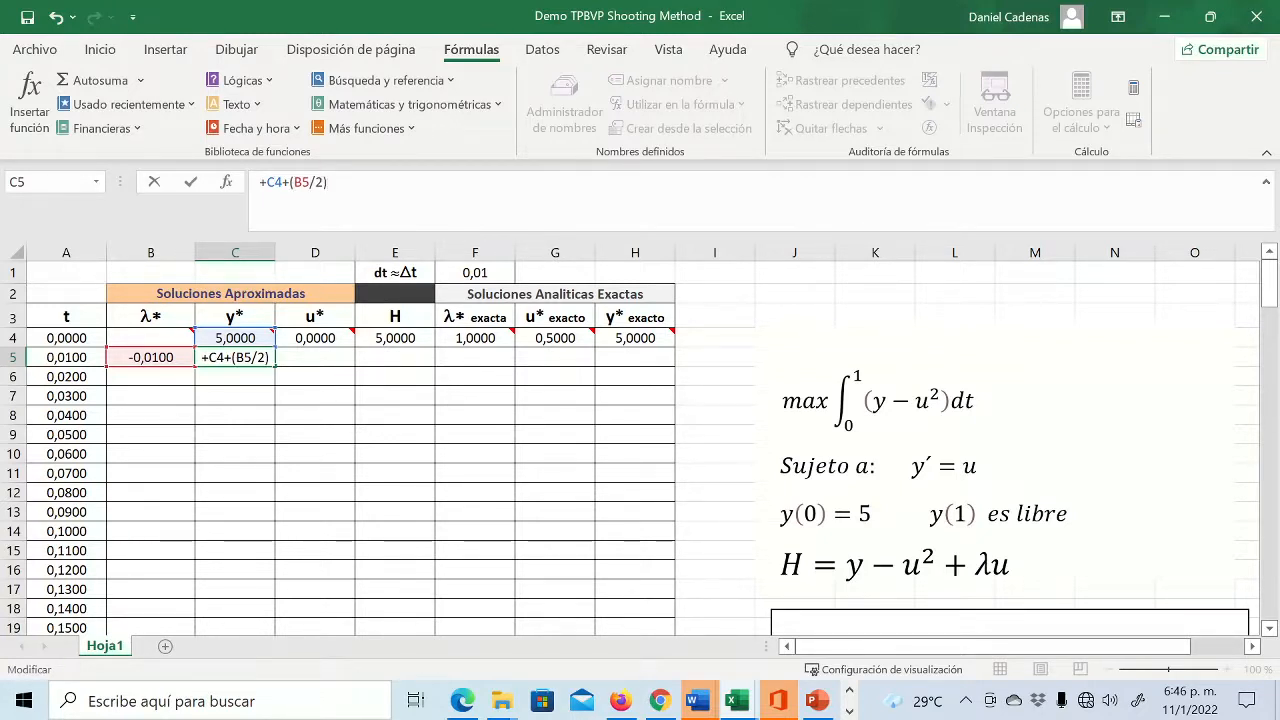
- Multiply the (B5/2) term by the absolute Δt reference $F$1 and commit the formula in C5
{"action": "type", "text": "*"}
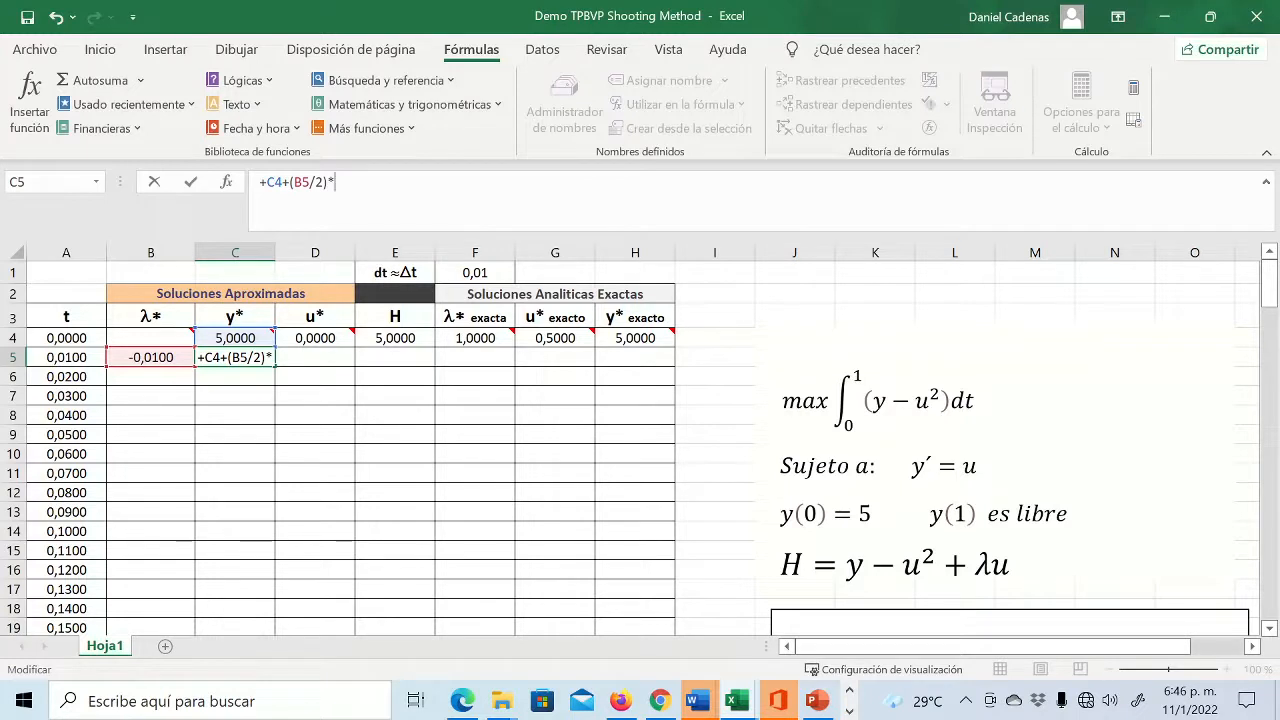
{"action": "left_click", "coordinate": [472, 272]}
{"action": "left_click", "coordinate": [307, 182]}
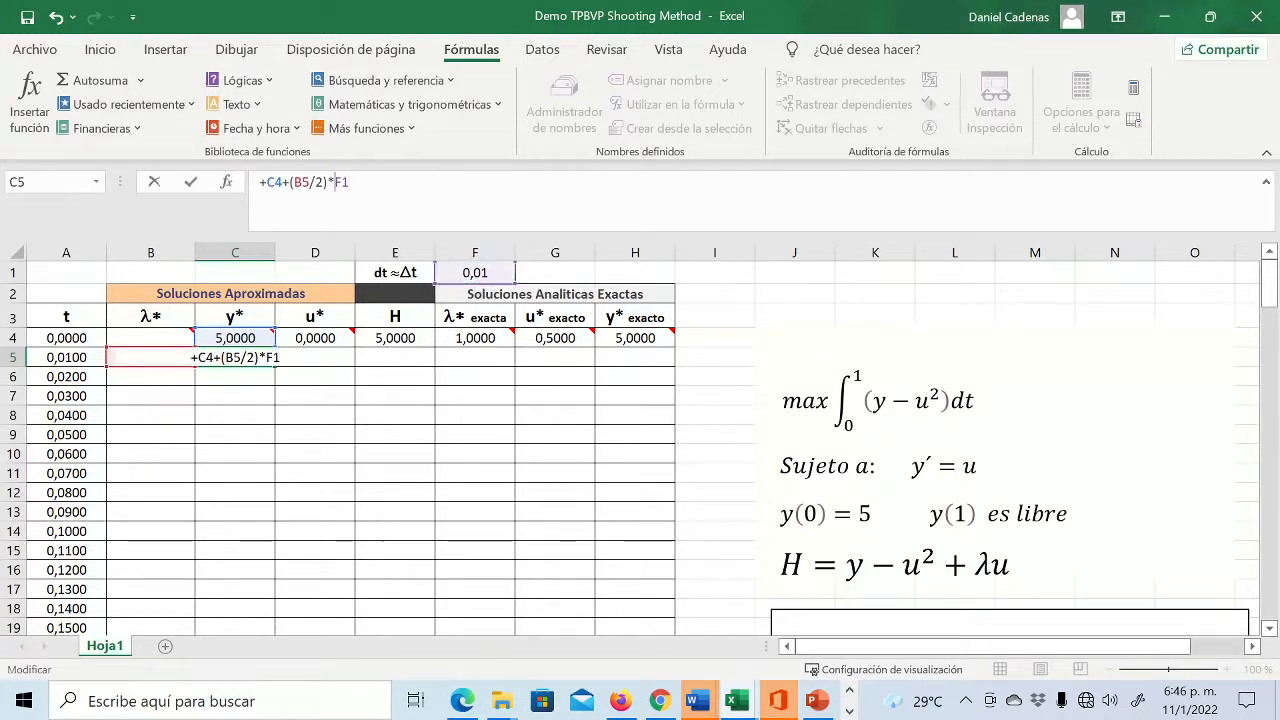
{"action": "type", "text": "$F"}
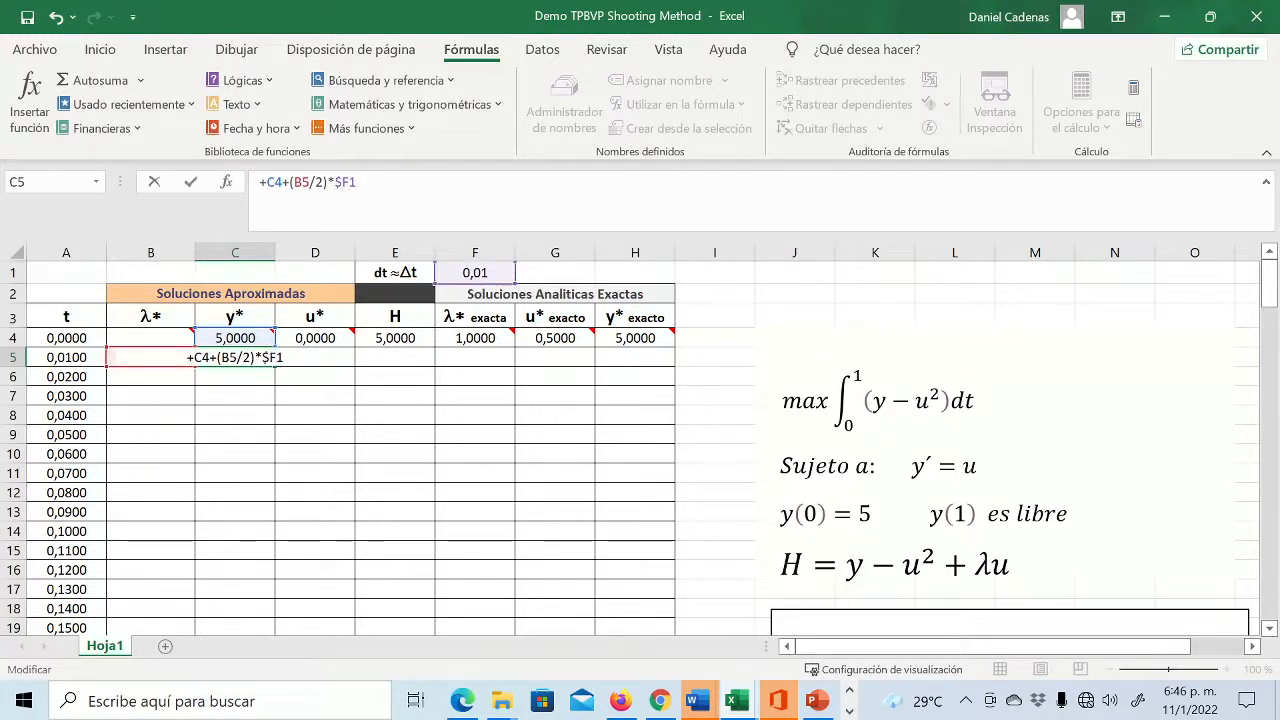
{"action": "type", "text": "$"}
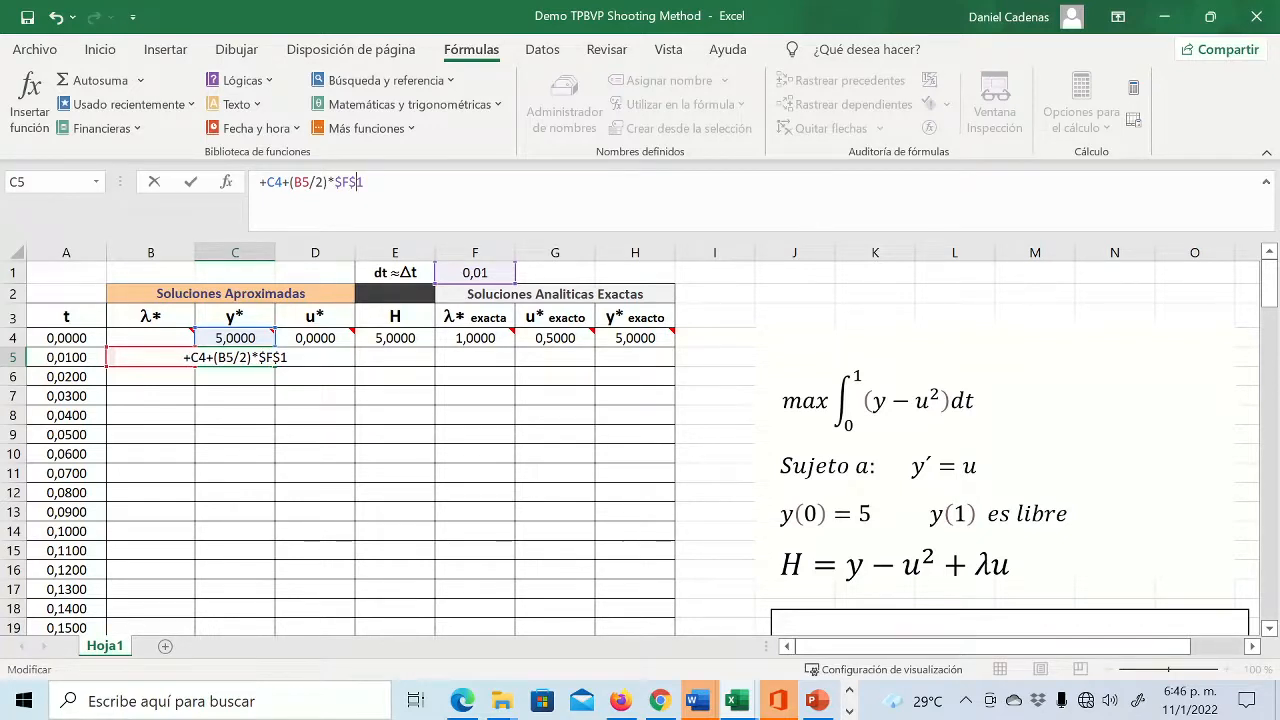
{"action": "key", "text": "Return"}
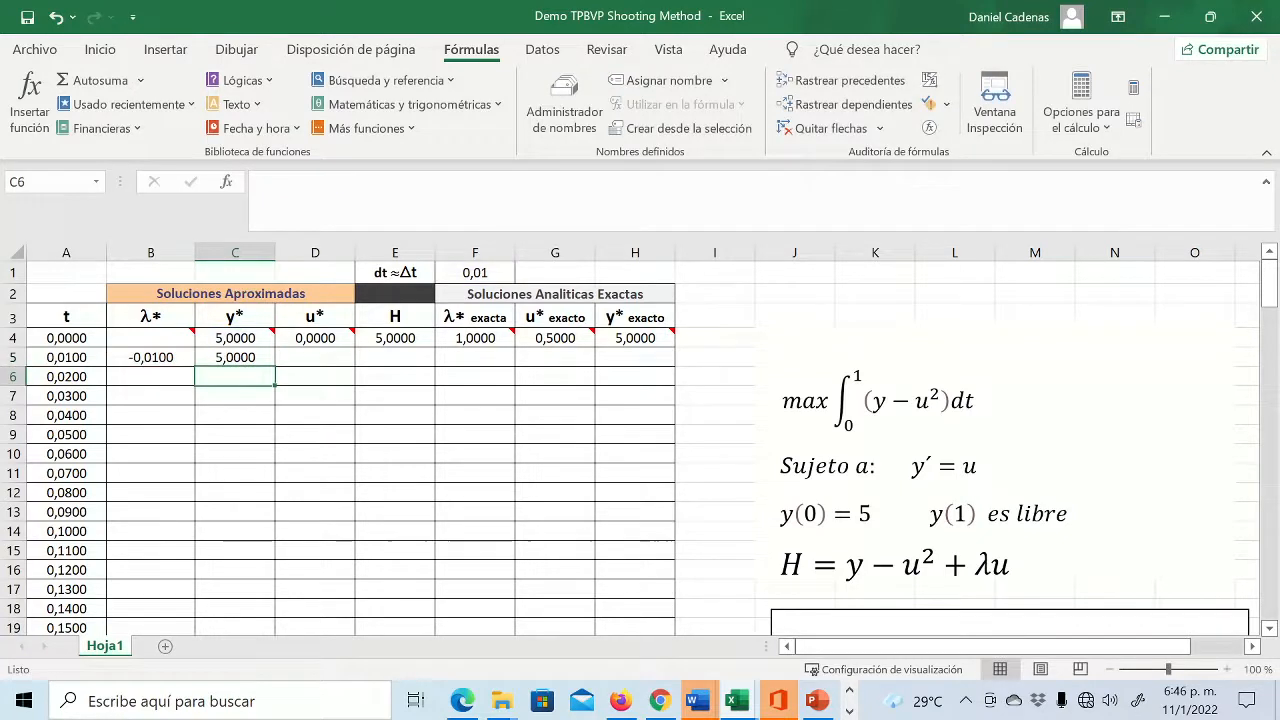
- Copy the u* formula from D4 down into D5 and review the Hamiltonian formula in E4
{"action": "left_click", "coordinate": [316, 355]}
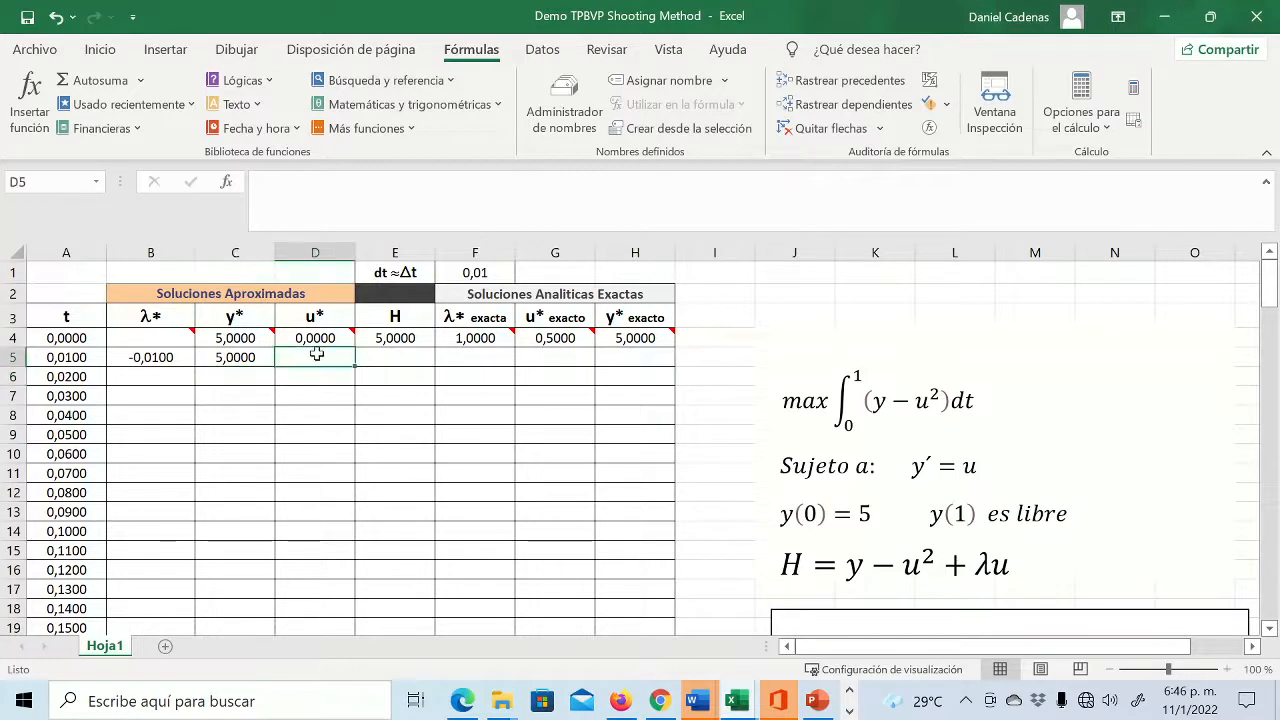
{"action": "left_click", "coordinate": [321, 340]}
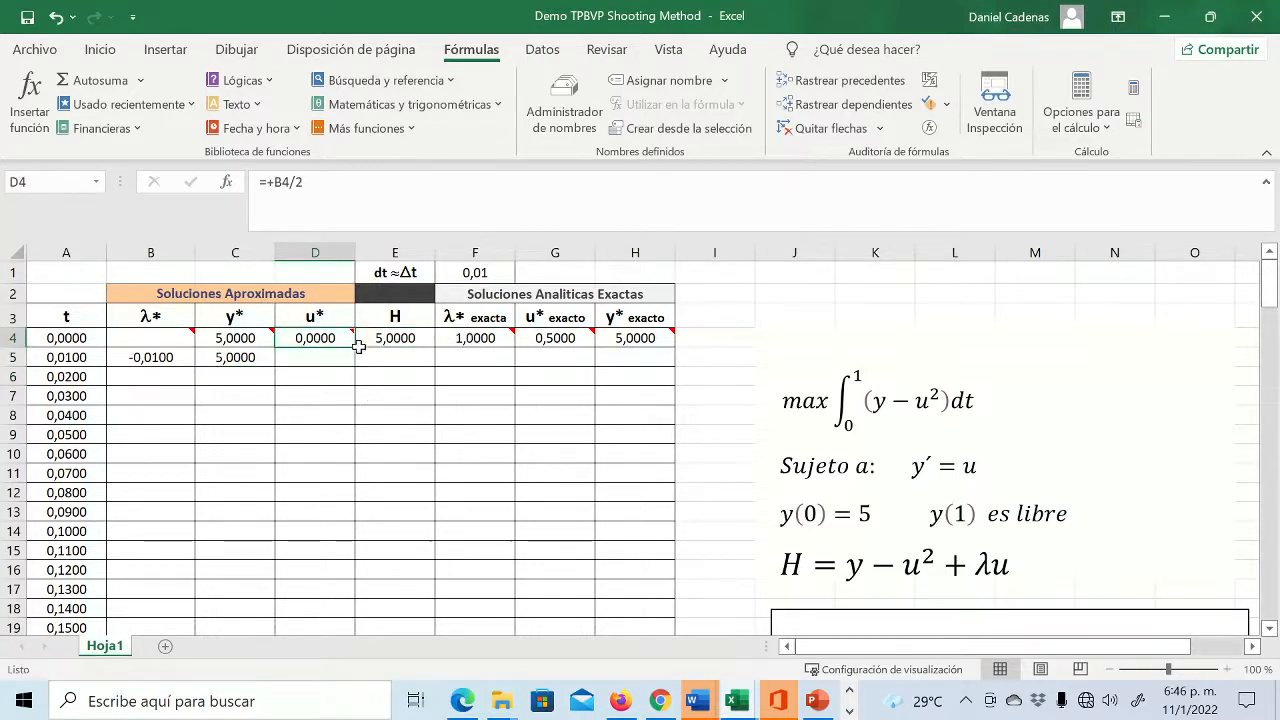
{"action": "left_click_drag", "start_coordinate": [355, 348], "coordinate": [484, 340]}
{"action": "double_click", "coordinate": [411, 341]}
{"action": "left_click", "coordinate": [600, 414]}
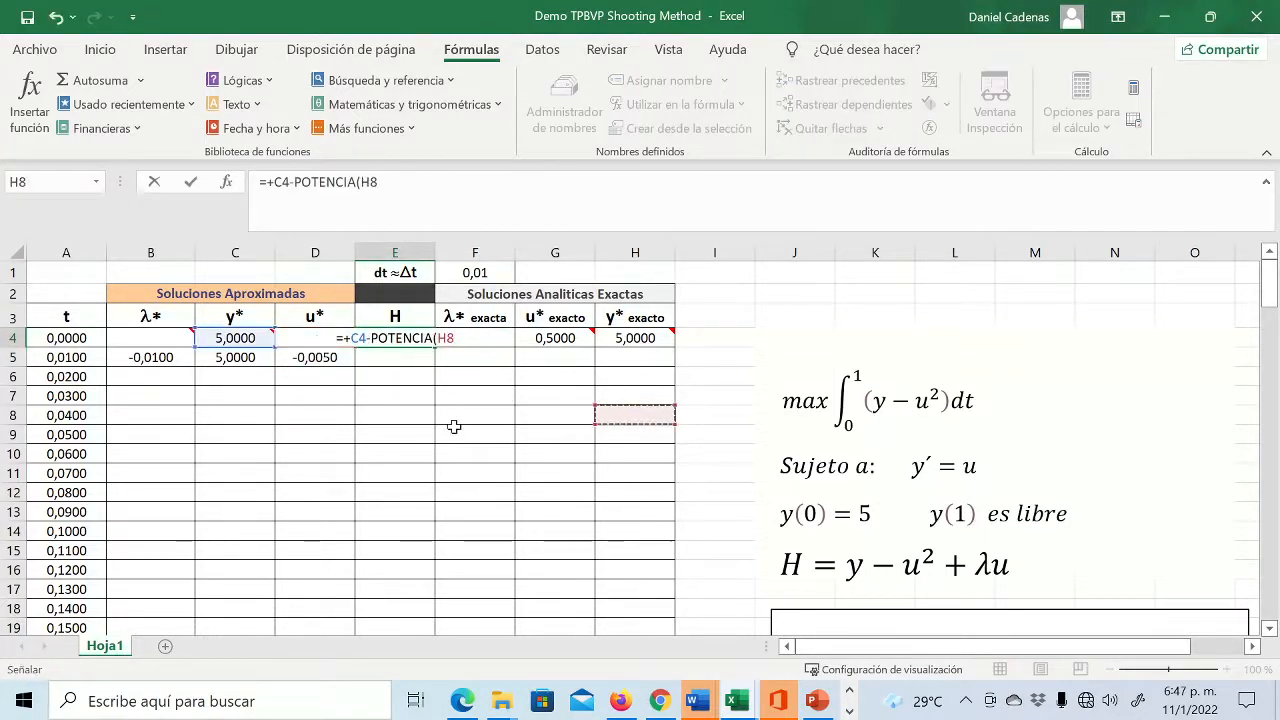
{"action": "left_click", "coordinate": [458, 426]}
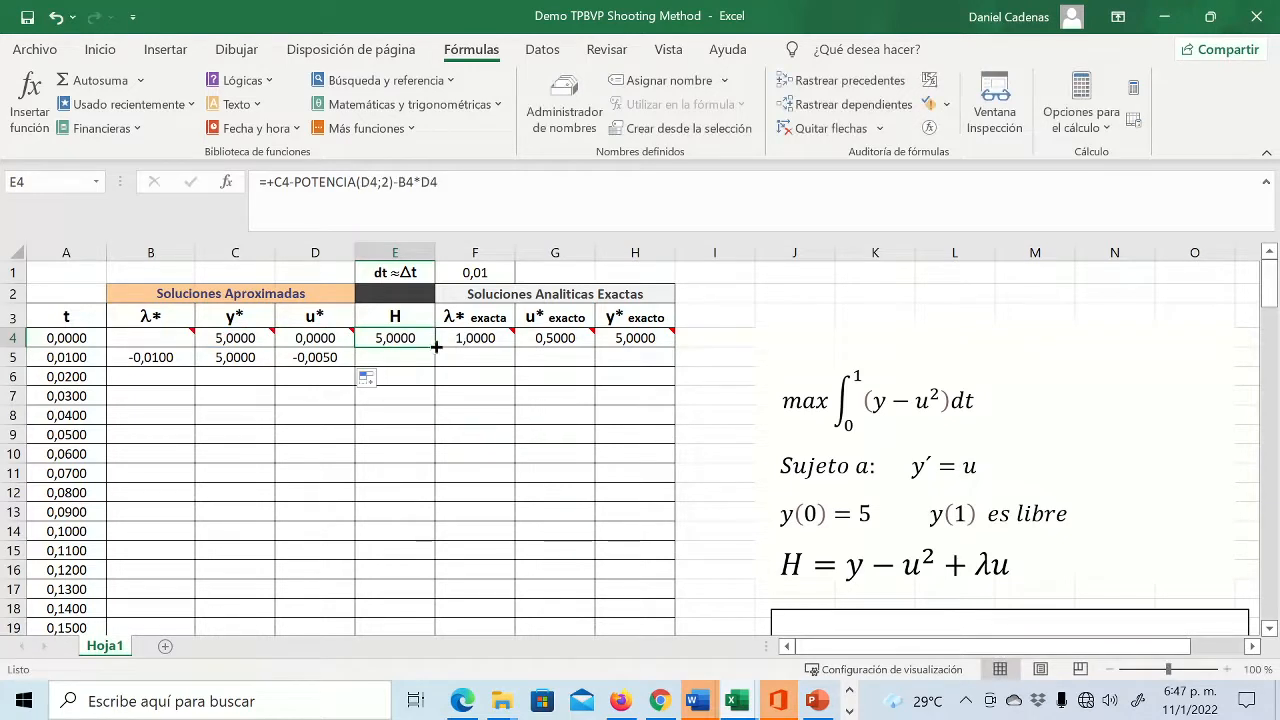
- Copy the H and exact-solution formulas in E4:H4 down into row 5
{"action": "left_click_drag", "start_coordinate": [427, 342], "coordinate": [664, 340]}
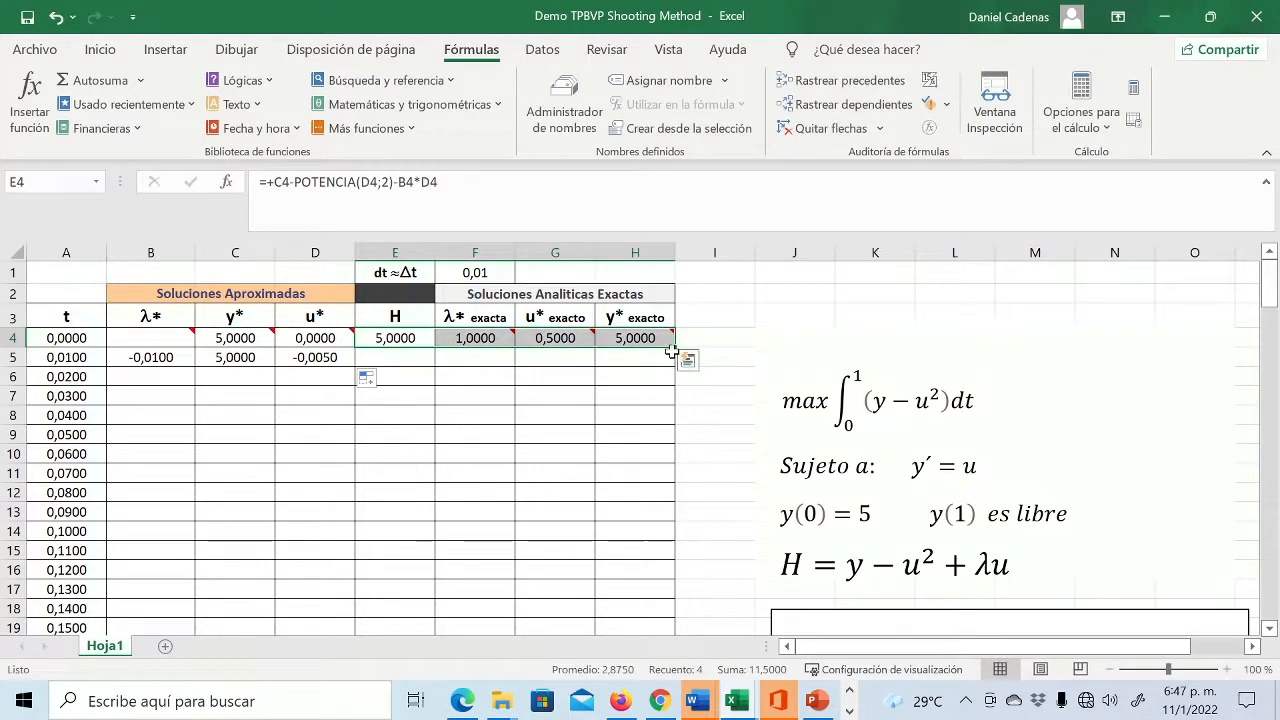
{"action": "left_click_drag", "start_coordinate": [680, 346], "coordinate": [684, 364]}
{"action": "left_click", "coordinate": [592, 413]}
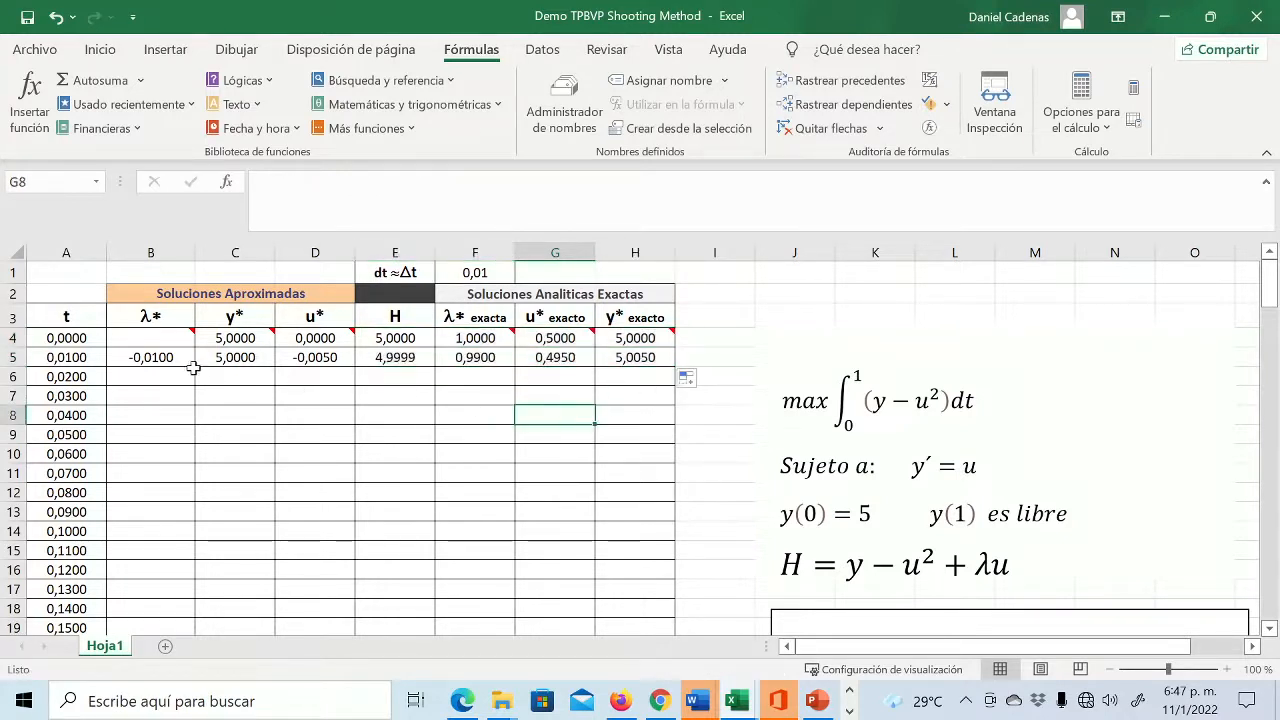
- Fill the approximate, H and exact-solution formulas in B5:H5 down to row 104, where t equals 1
{"action": "left_click_drag", "start_coordinate": [186, 360], "coordinate": [660, 703]}
{"action": "left_click_drag", "start_coordinate": [660, 647], "coordinate": [648, 427]}
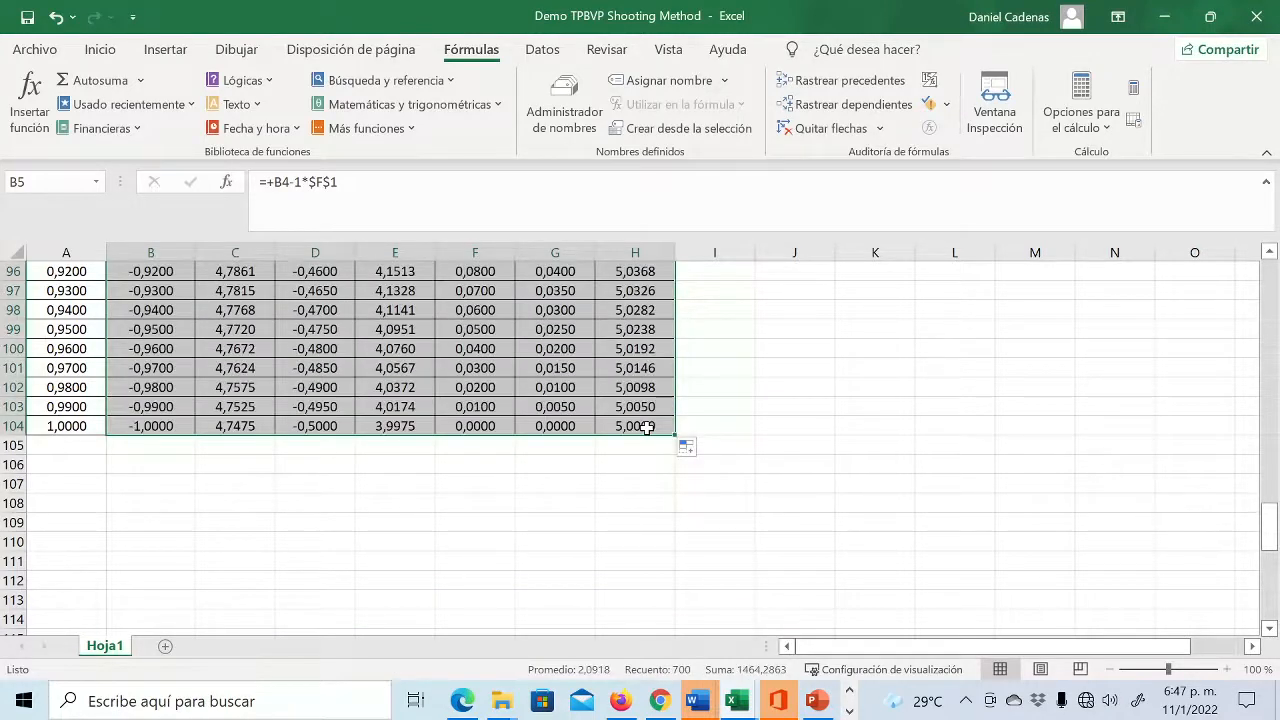
{"action": "key", "text": "Return"}
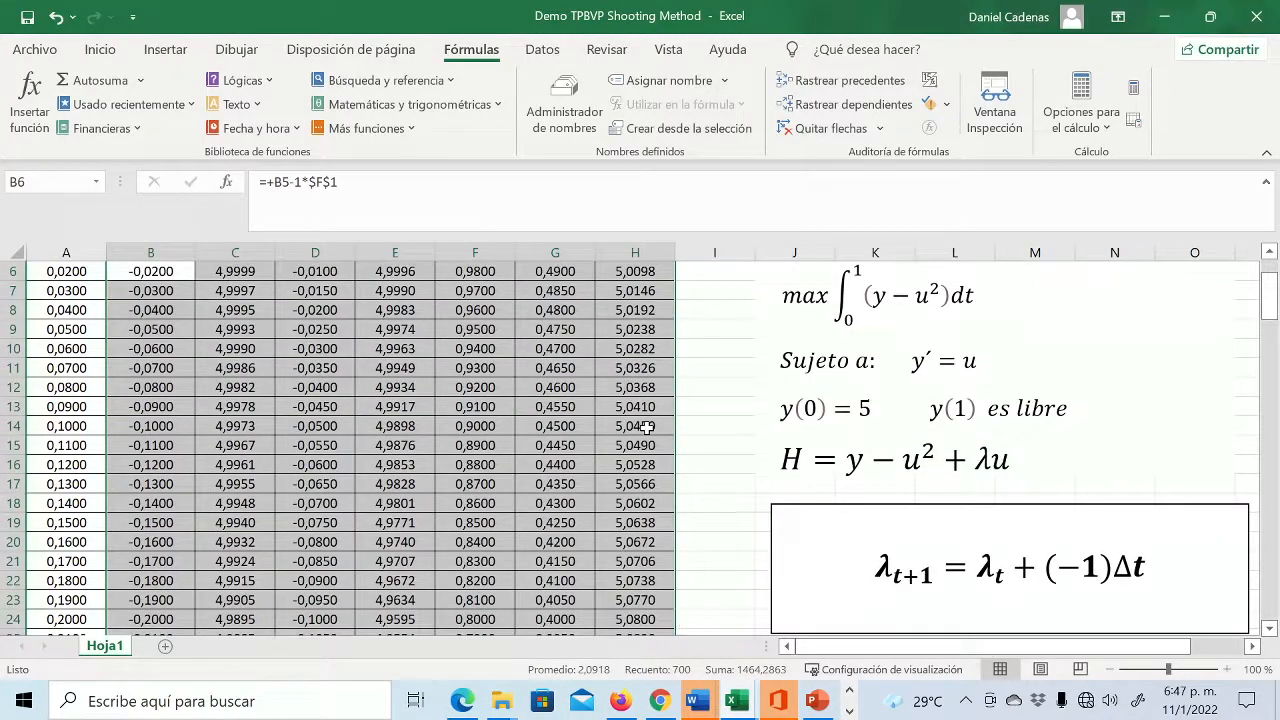
{"action": "left_click", "coordinate": [711, 372]}
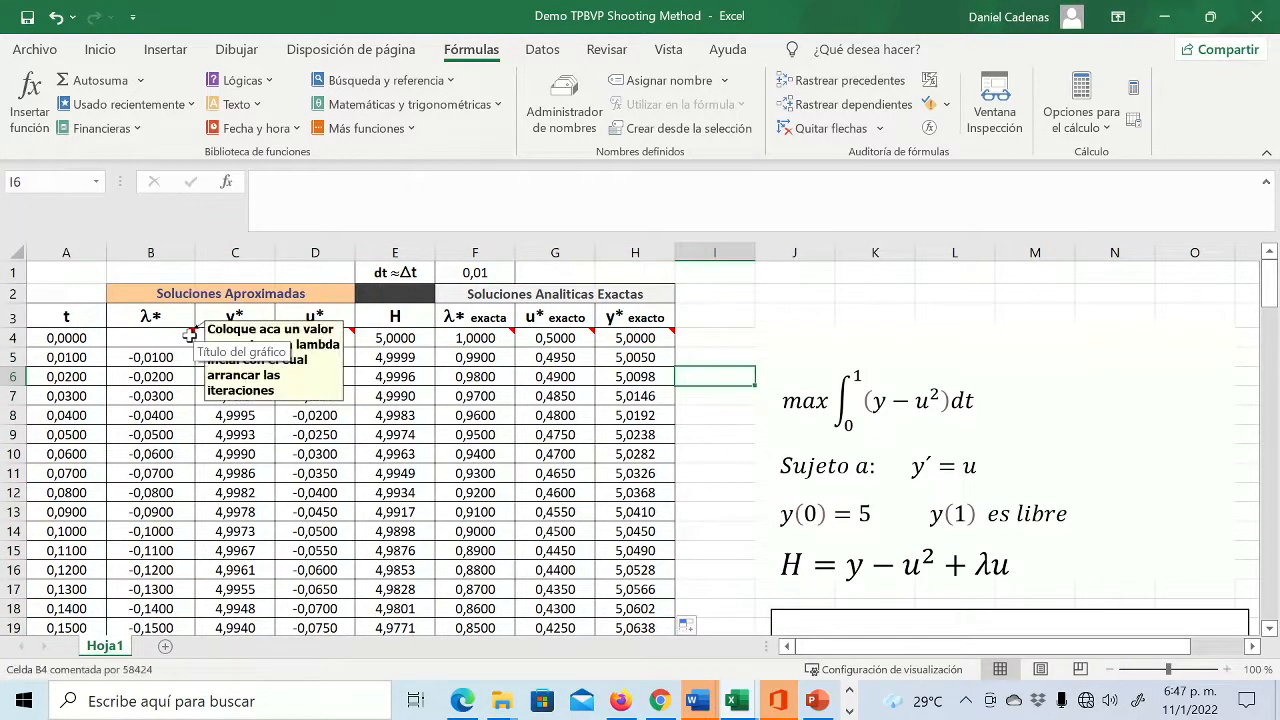
- Start Goal Seek and set its target cell to B104, the λ* value at t = 1
{"action": "scroll", "coordinate": [188, 335], "scroll_direction": "down", "scroll_amount": 1}
{"action": "scroll", "coordinate": [170, 335], "scroll_direction": "up", "scroll_amount": 1}
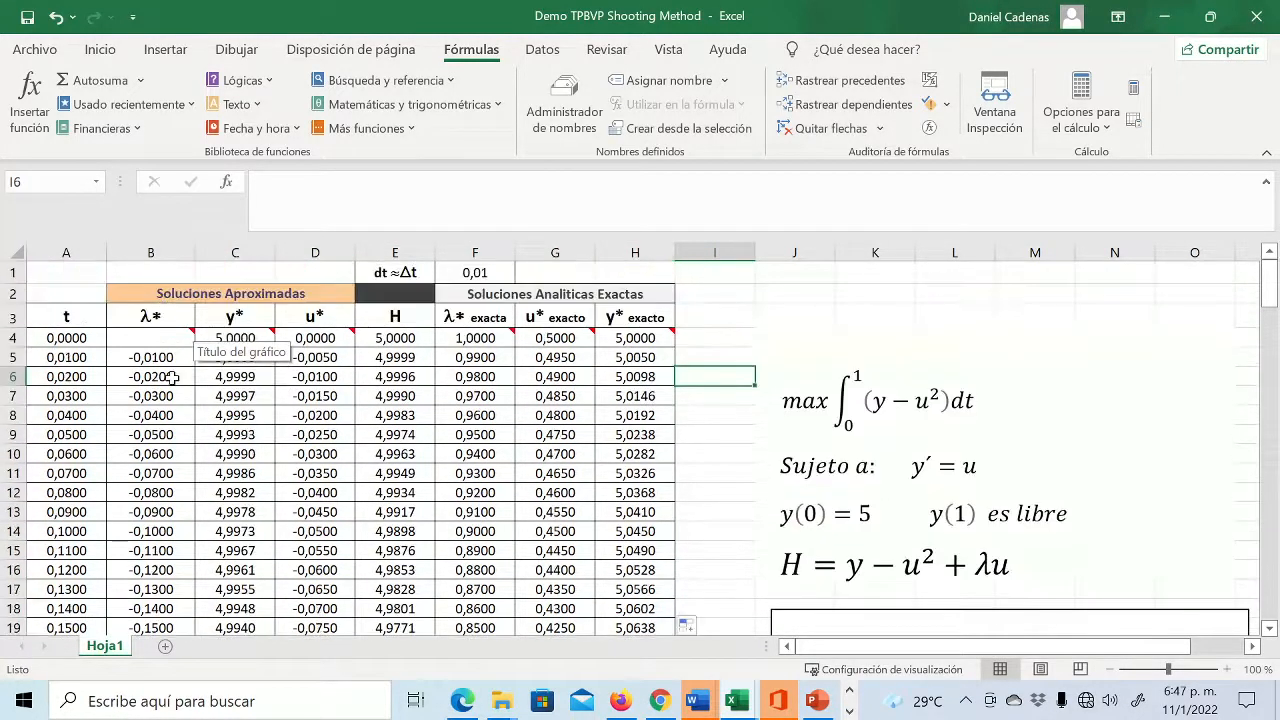
{"action": "left_click", "coordinate": [158, 343]}
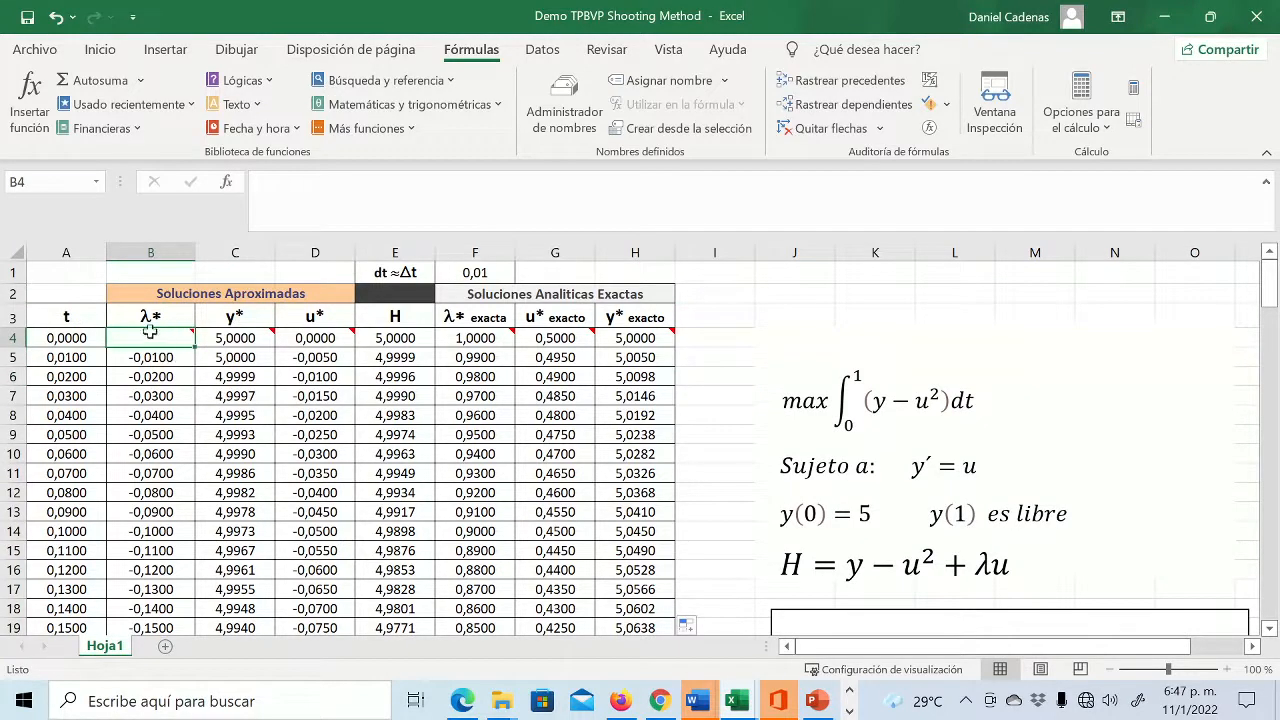
{"action": "mouse_move", "coordinate": [168, 346]}
{"action": "left_click", "coordinate": [542, 50]}
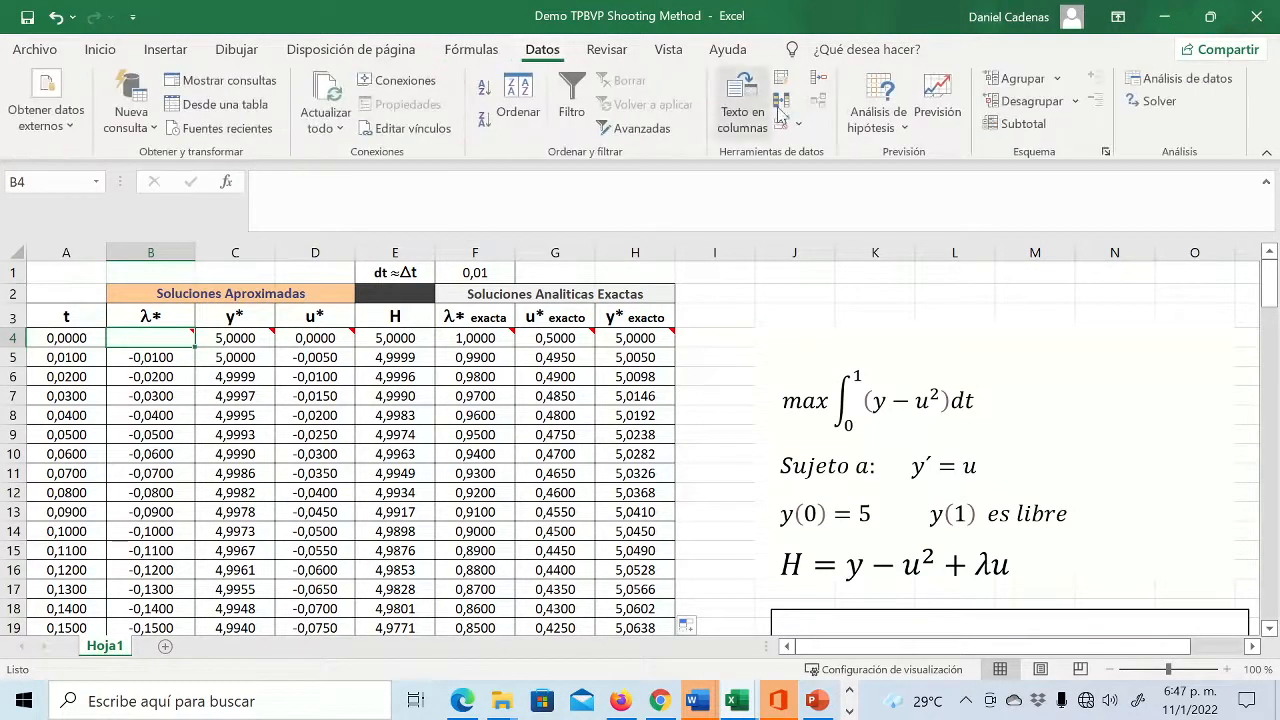
{"action": "left_click", "coordinate": [880, 122]}
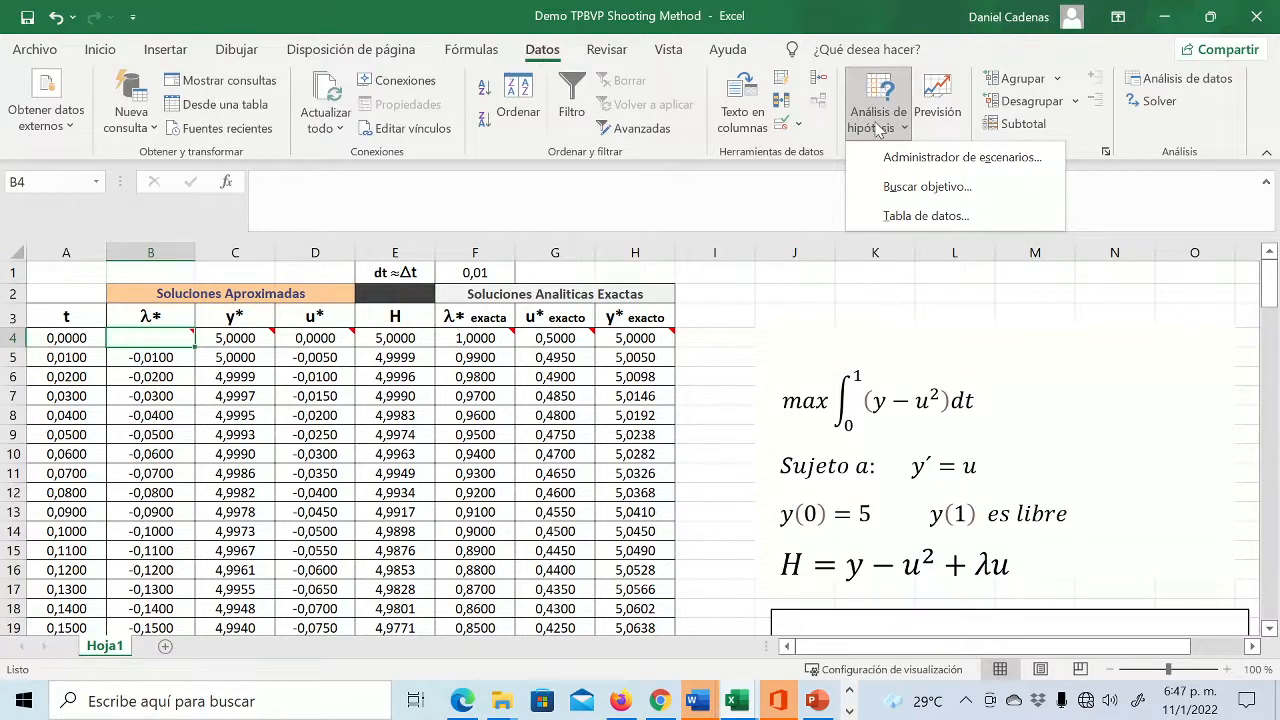
{"action": "left_click", "coordinate": [905, 190]}
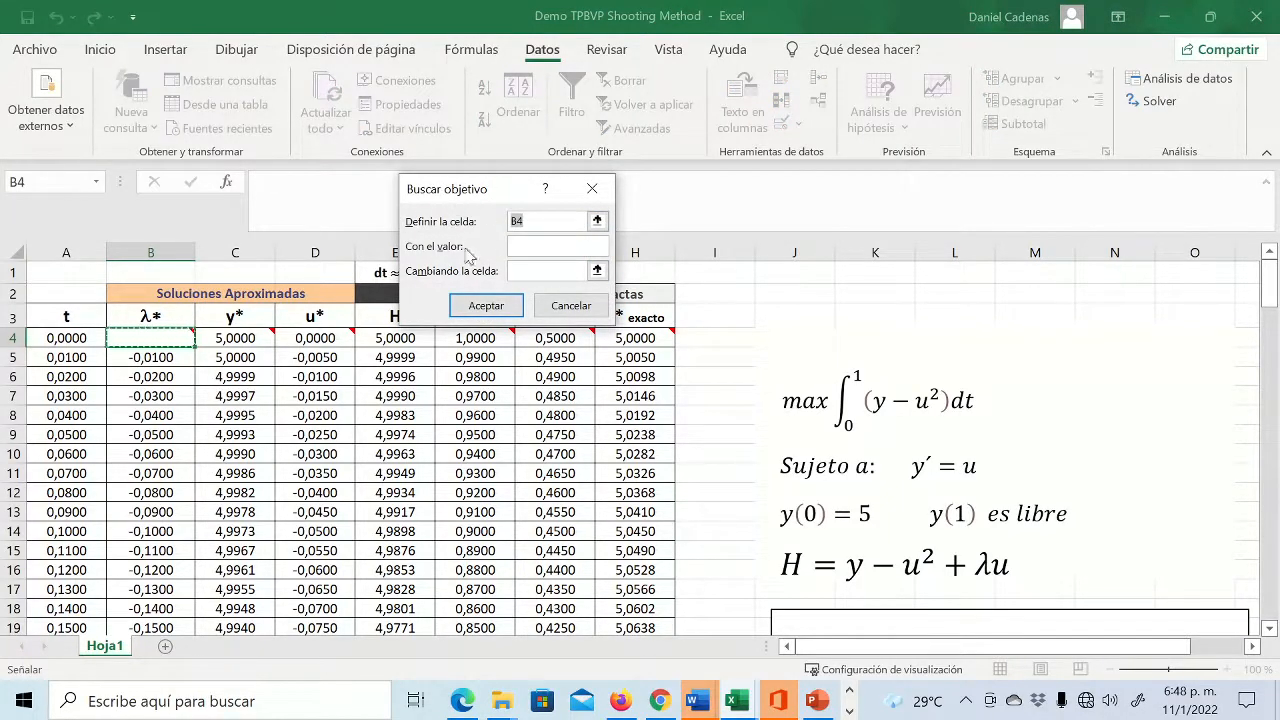
{"action": "left_click", "coordinate": [597, 221]}
{"action": "scroll", "coordinate": [150, 368], "scroll_direction": "down", "scroll_amount": 3}
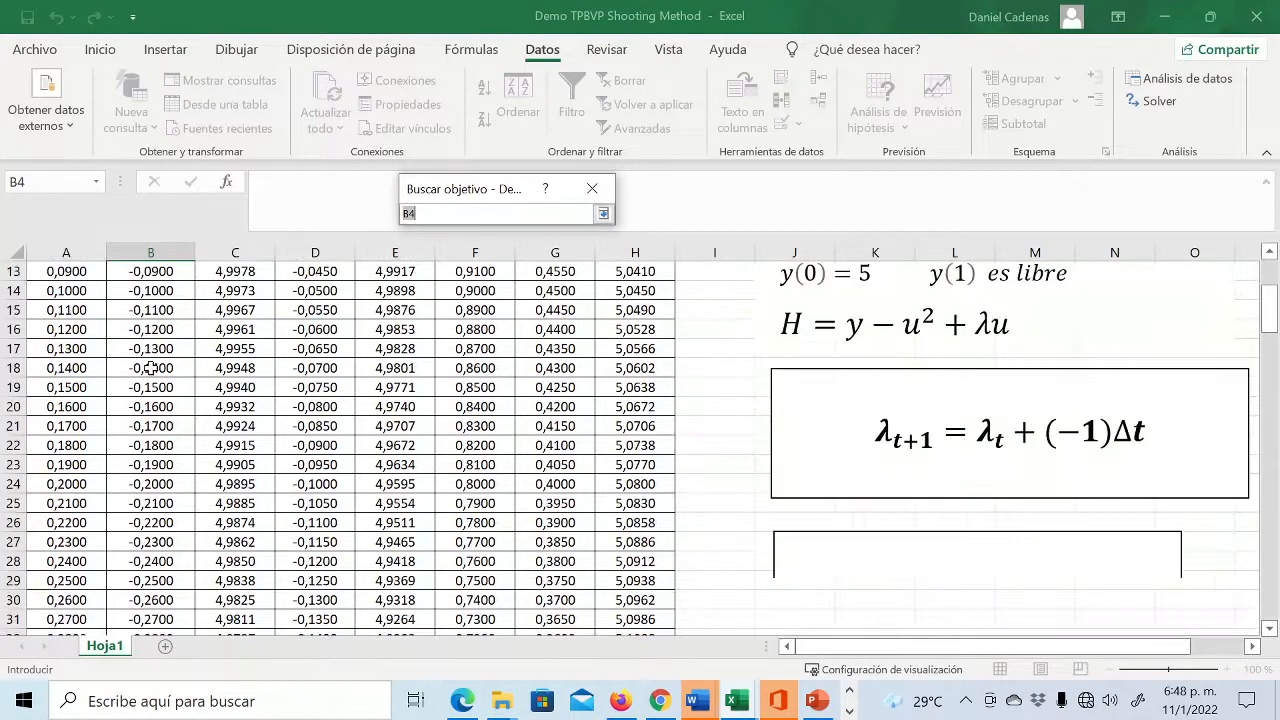
{"action": "scroll", "coordinate": [150, 368], "scroll_direction": "down", "scroll_amount": 16}
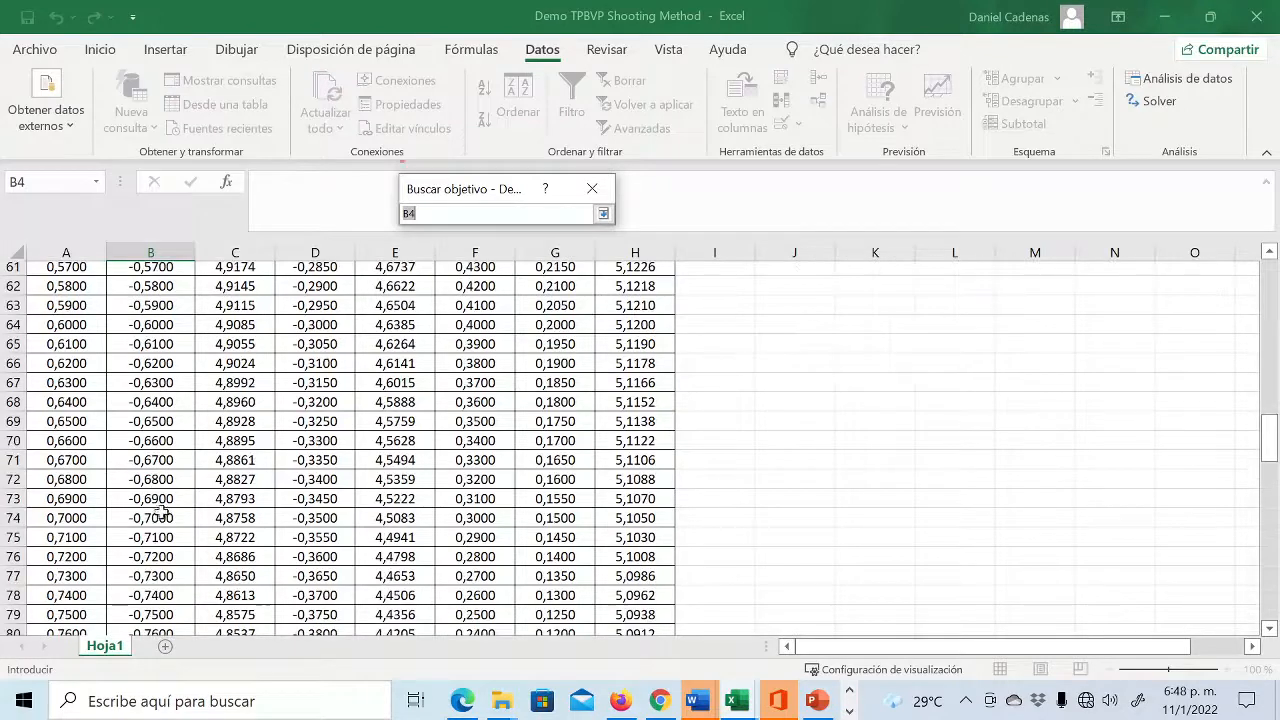
{"action": "scroll", "coordinate": [162, 513], "scroll_direction": "down", "scroll_amount": 19}
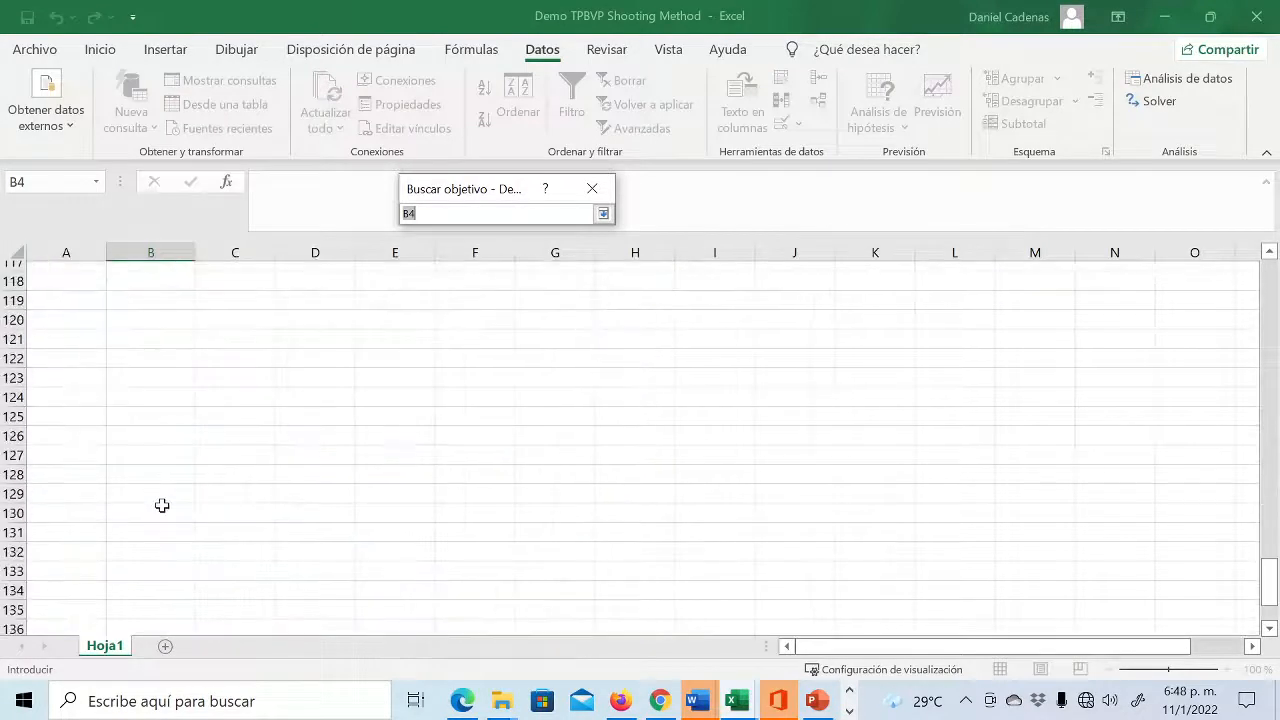
{"action": "scroll", "coordinate": [162, 505], "scroll_direction": "up", "scroll_amount": 10}
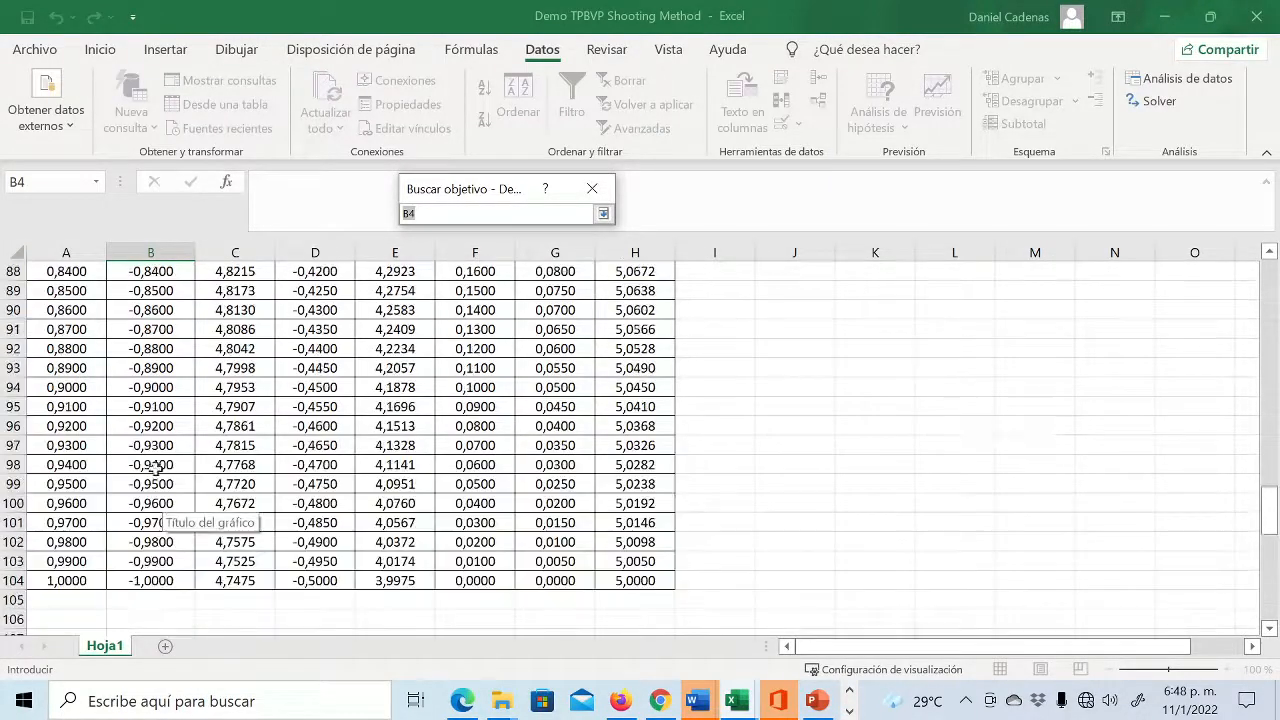
{"action": "scroll", "coordinate": [157, 520], "scroll_direction": "down", "scroll_amount": 1}
{"action": "left_click", "coordinate": [152, 506]}
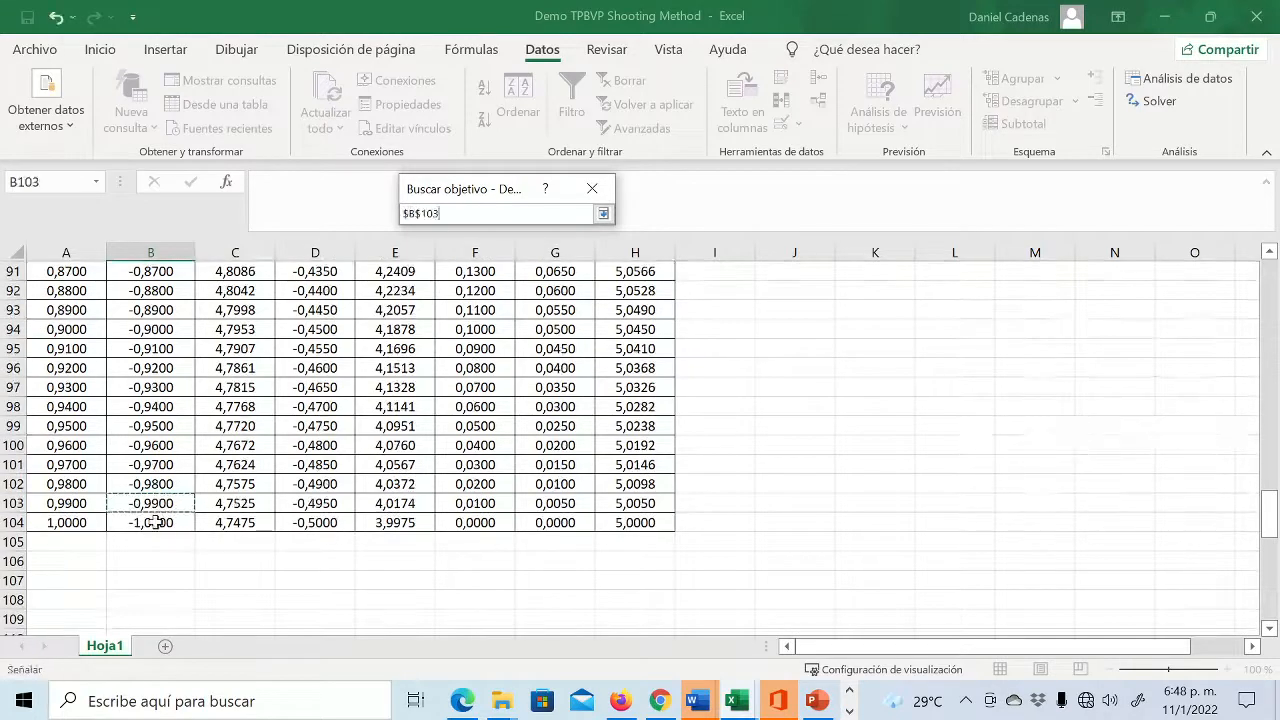
{"action": "left_click", "coordinate": [155, 522]}
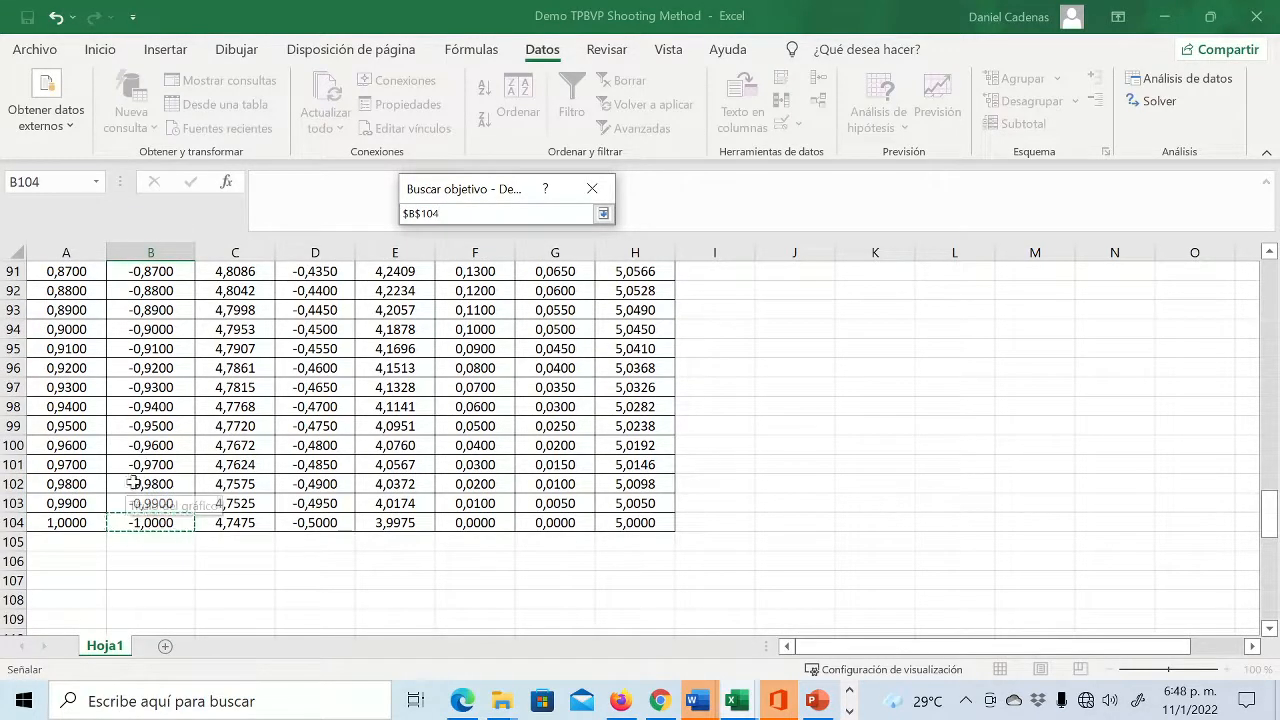
{"action": "key", "text": "Return"}
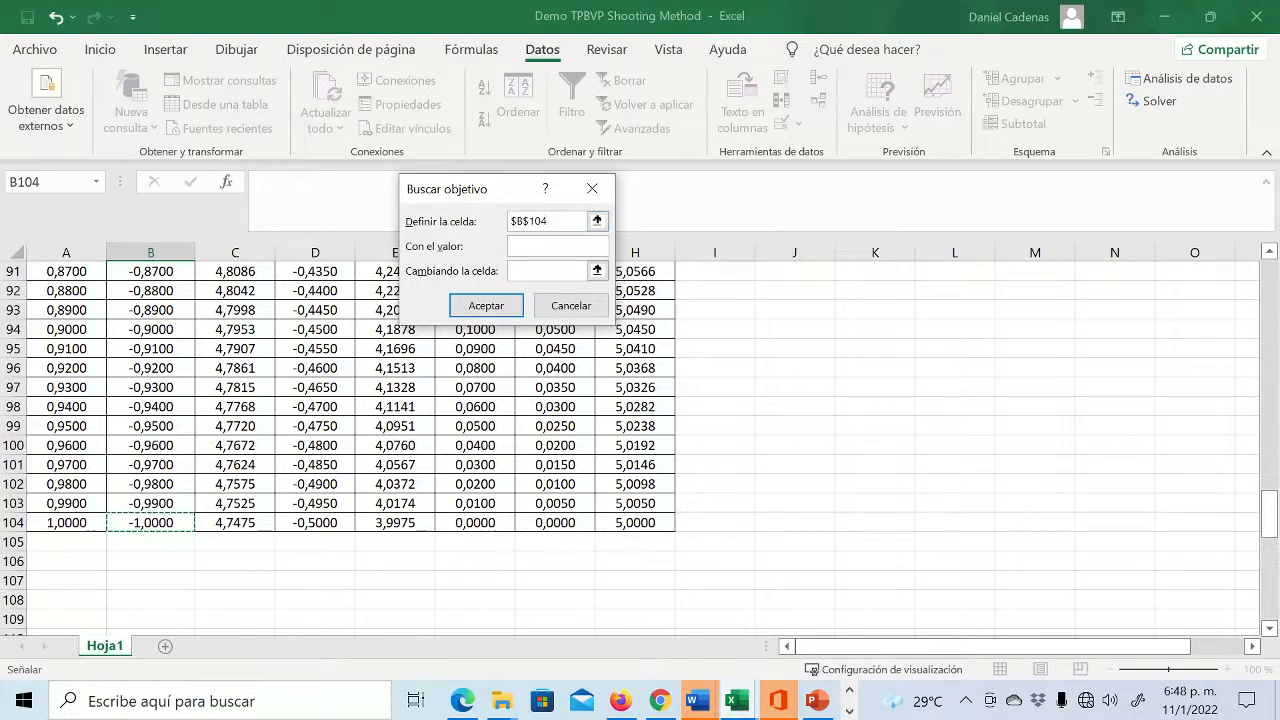
- Have Goal Seek reach the value 0 by changing the initial λ* cell B4, and accept the solution
{"action": "key", "text": "Tab"}
{"action": "left_click", "coordinate": [597, 270]}
{"action": "scroll", "coordinate": [215, 347], "scroll_direction": "up", "scroll_amount": 20}
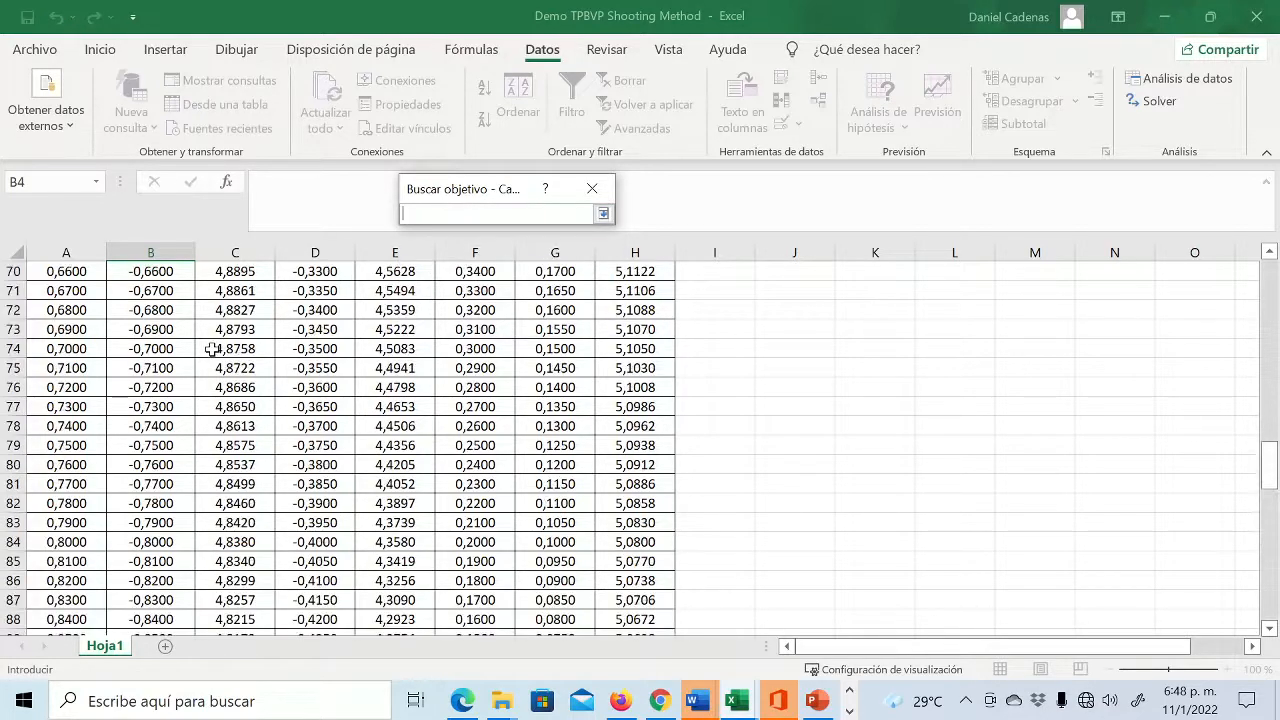
{"action": "scroll", "coordinate": [202, 343], "scroll_direction": "up", "scroll_amount": 6}
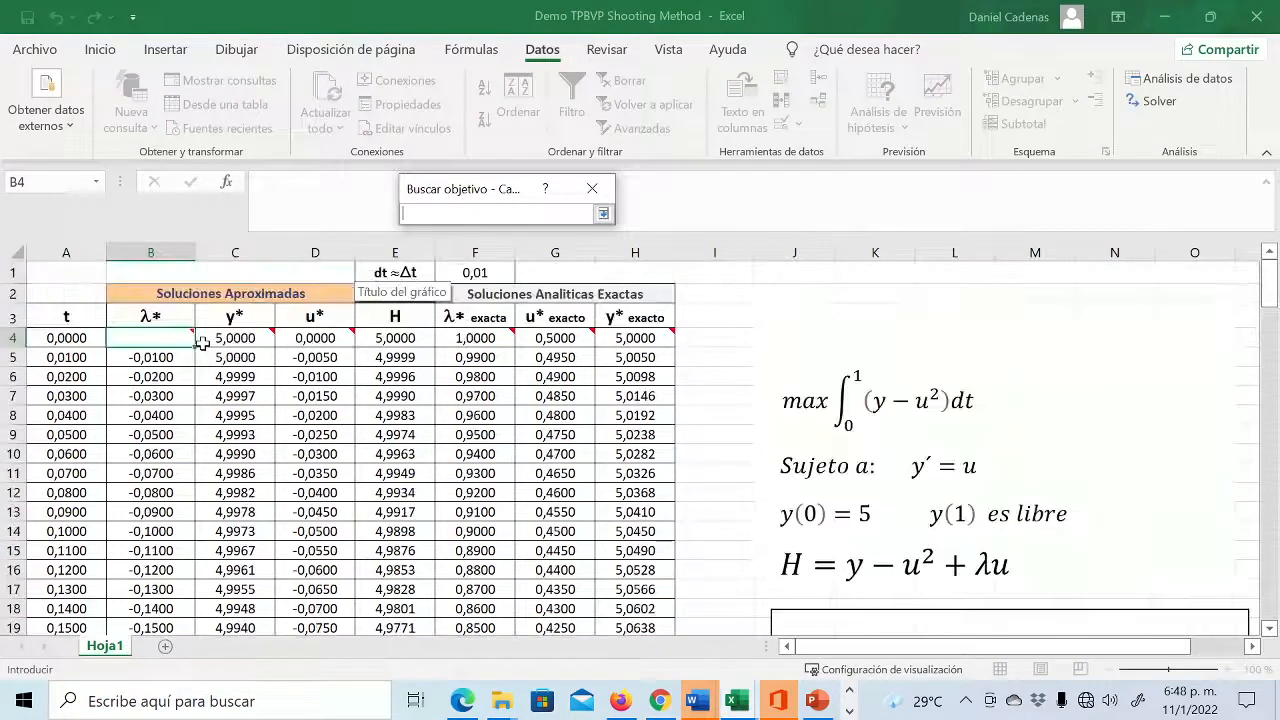
{"action": "left_click", "coordinate": [156, 336]}
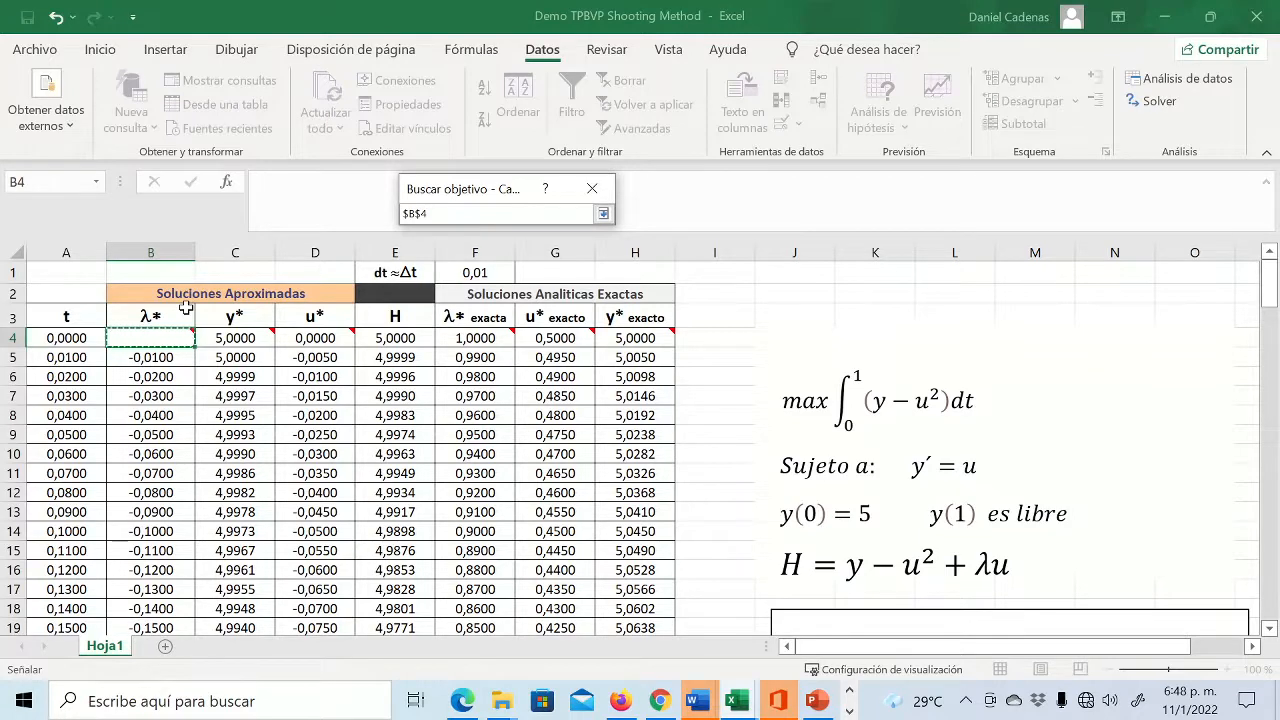
{"action": "key", "text": "Return"}
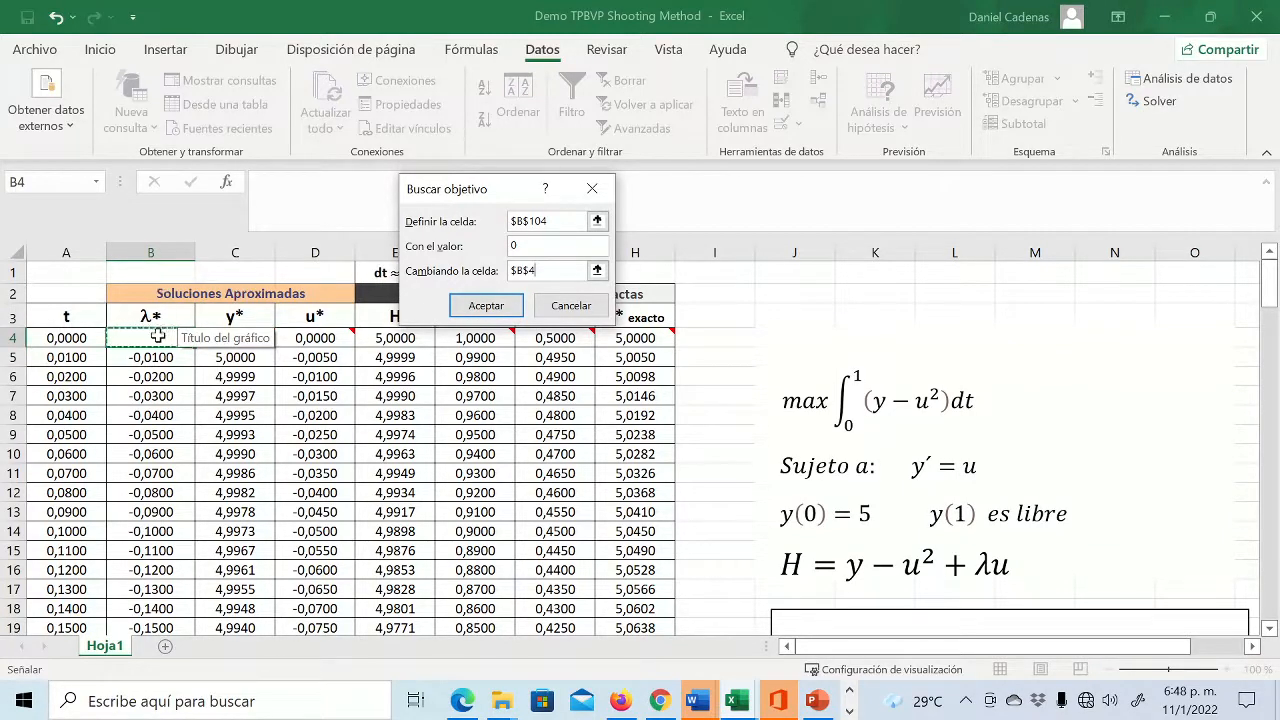
{"action": "left_click", "coordinate": [489, 309]}
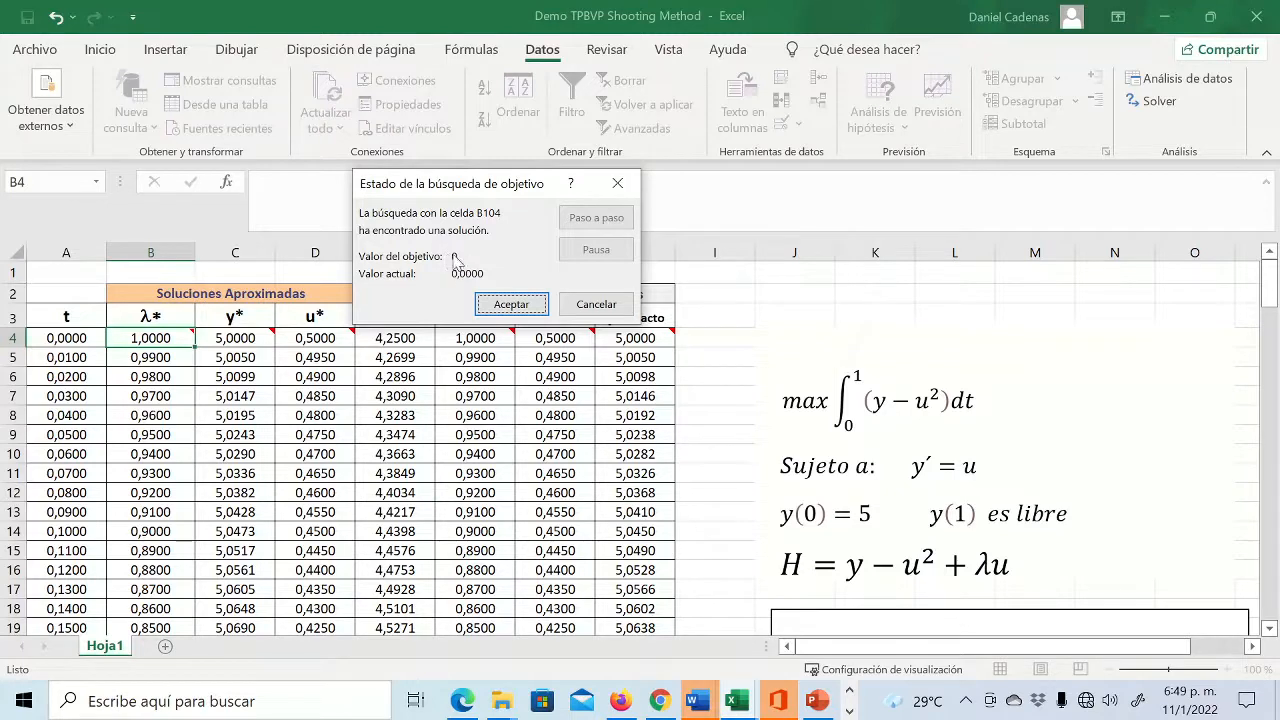
{"action": "left_click", "coordinate": [512, 305]}
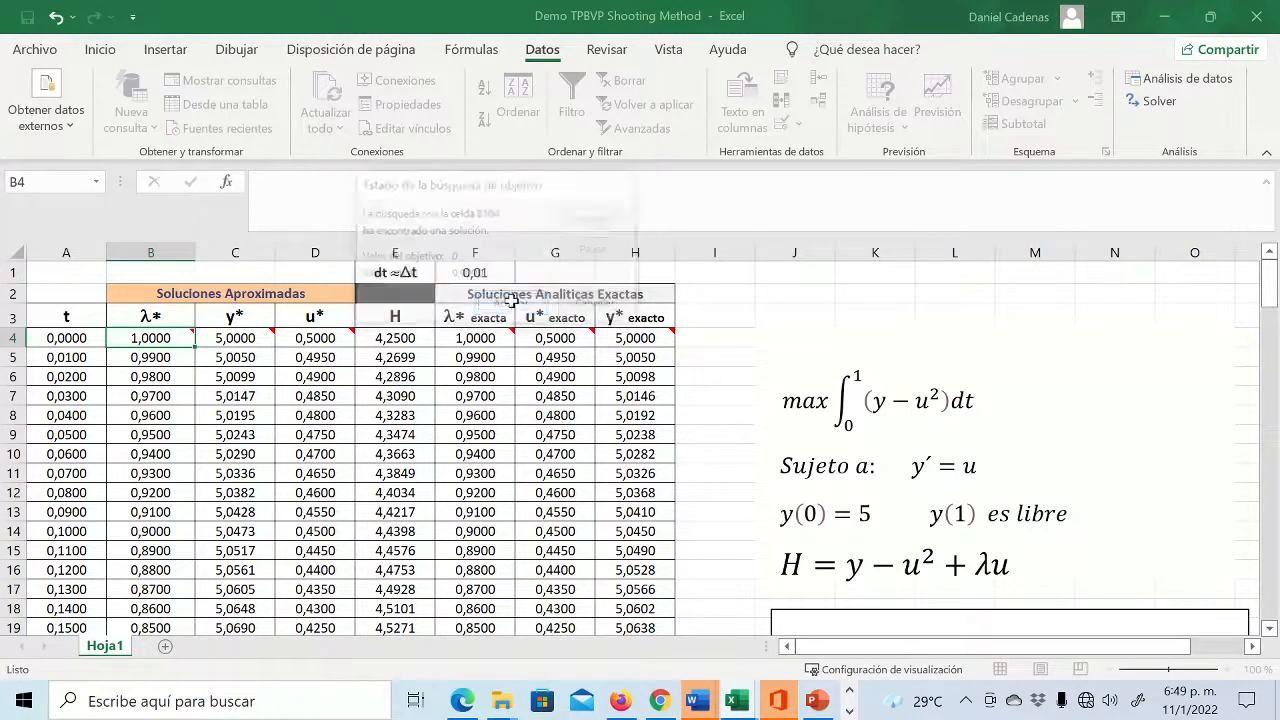
- Examine the approximate and exact solution columns down the table and the Sistema Hamiltoniano time-path chart of λ* and y*
{"action": "left_click", "coordinate": [391, 474]}
{"action": "scroll", "coordinate": [335, 428], "scroll_direction": "down", "scroll_amount": 6}
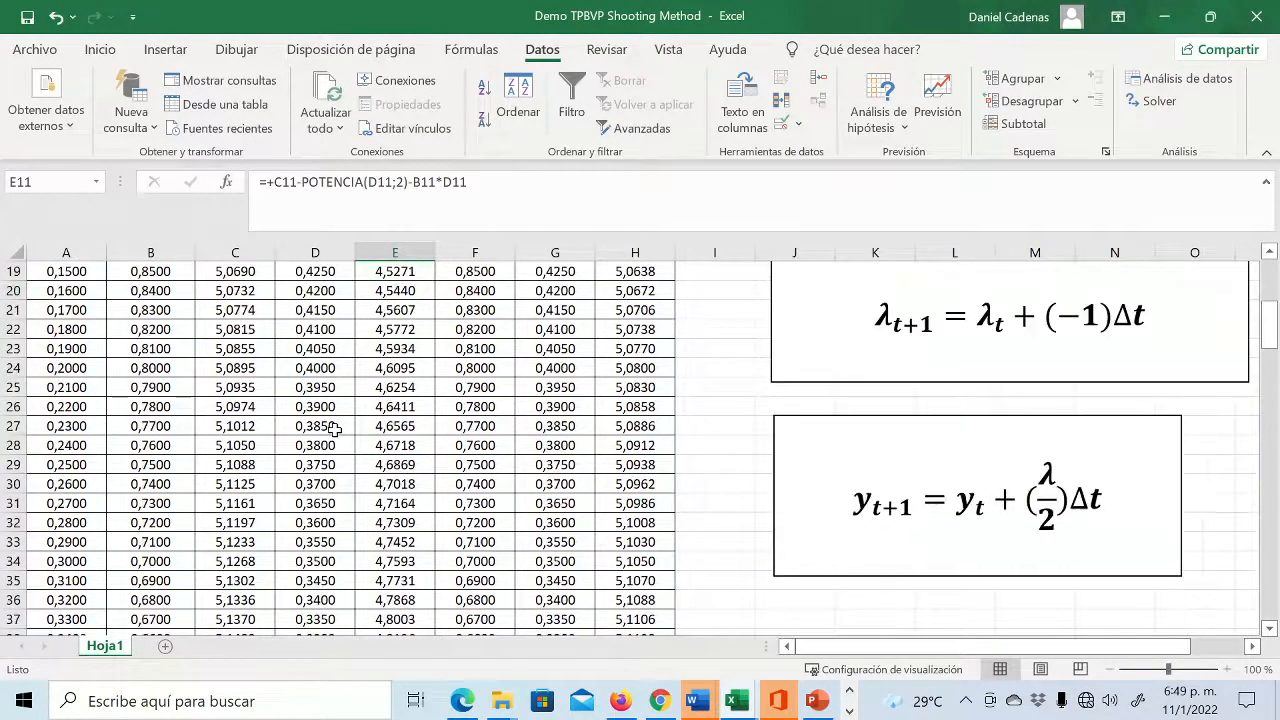
{"action": "scroll", "coordinate": [335, 428], "scroll_direction": "down", "scroll_amount": 9}
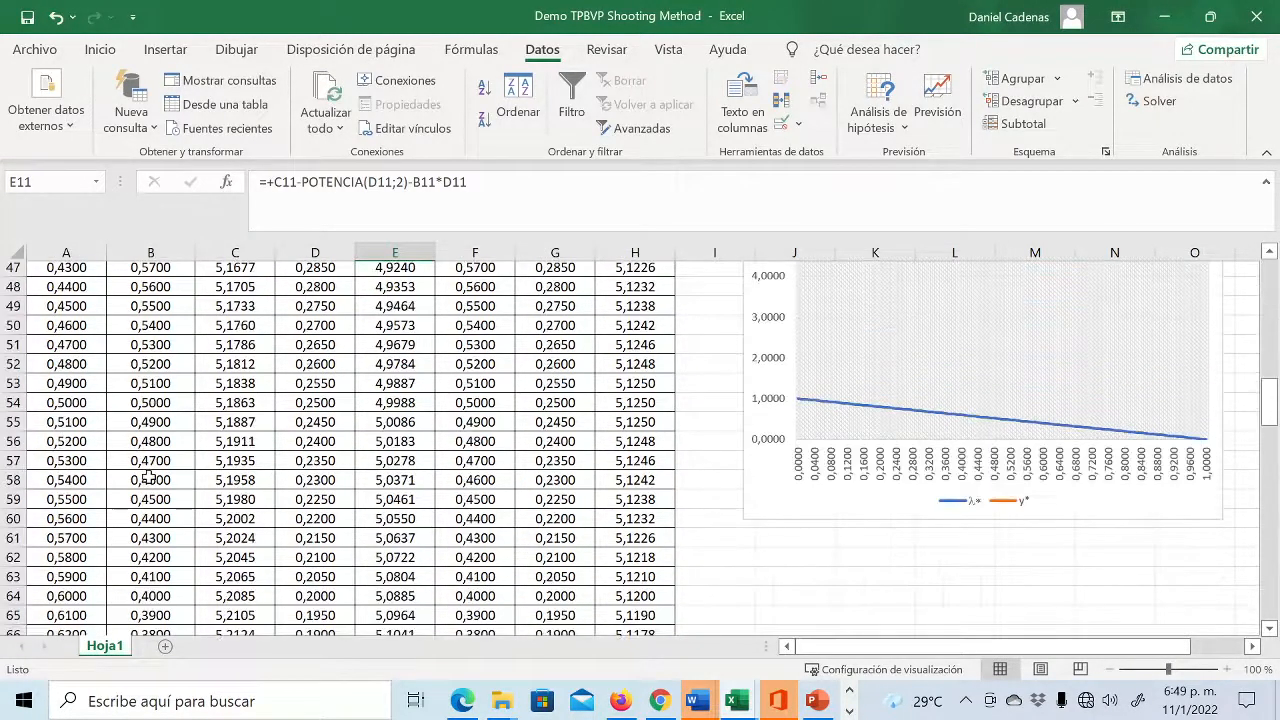
{"action": "scroll", "coordinate": [148, 478], "scroll_direction": "down", "scroll_amount": 3}
{"action": "scroll", "coordinate": [148, 478], "scroll_direction": "up", "scroll_amount": 10}
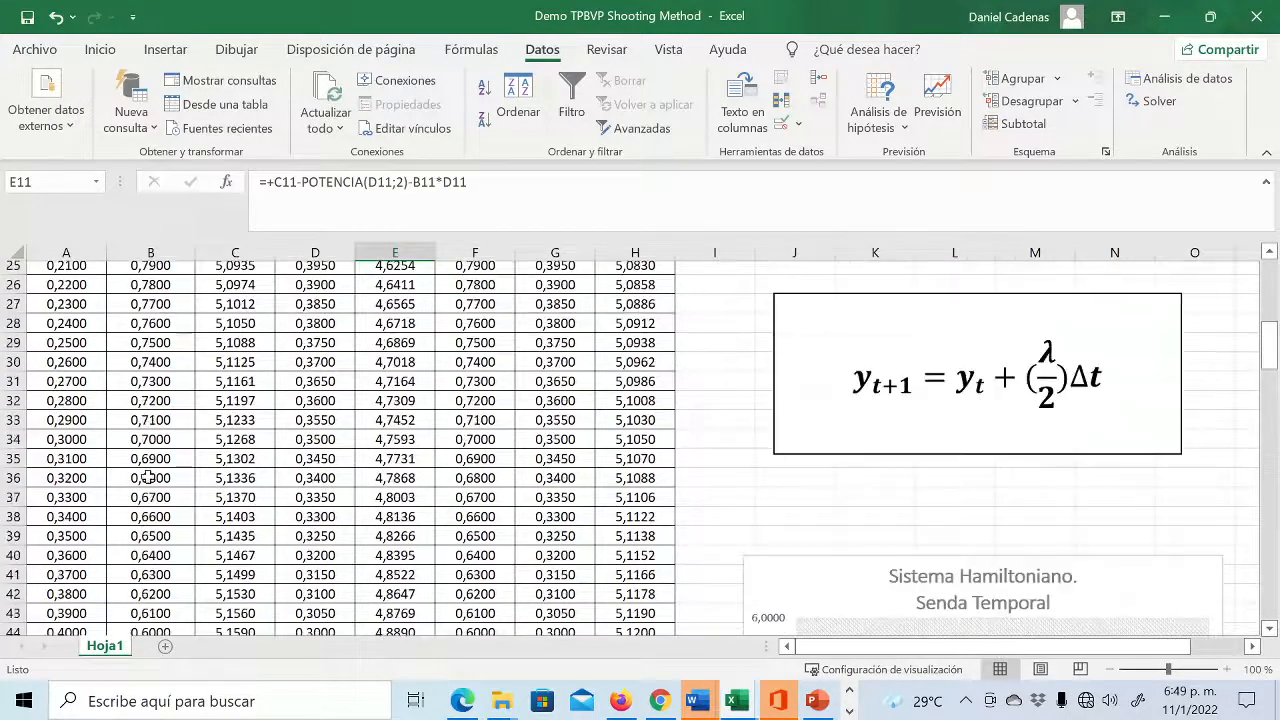
{"action": "scroll", "coordinate": [148, 478], "scroll_direction": "up", "scroll_amount": 8}
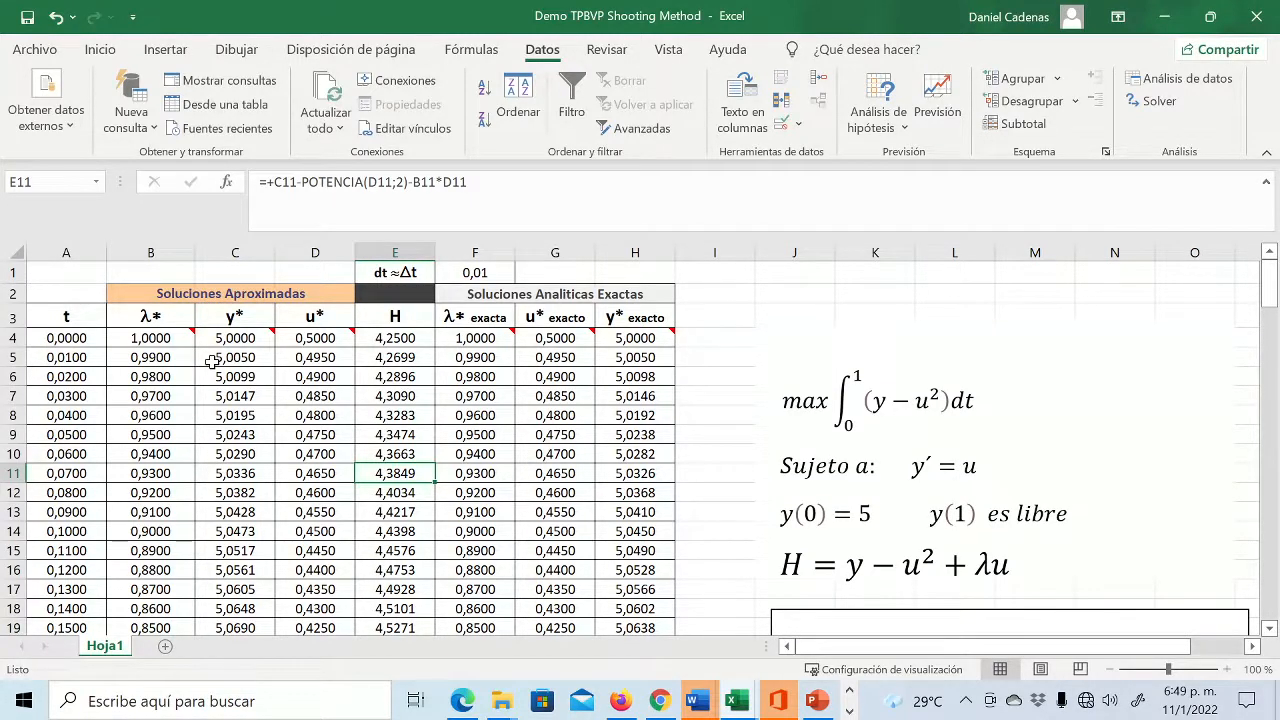
{"action": "left_click", "coordinate": [182, 333]}
{"action": "scroll", "coordinate": [182, 333], "scroll_direction": "down", "scroll_amount": 1}
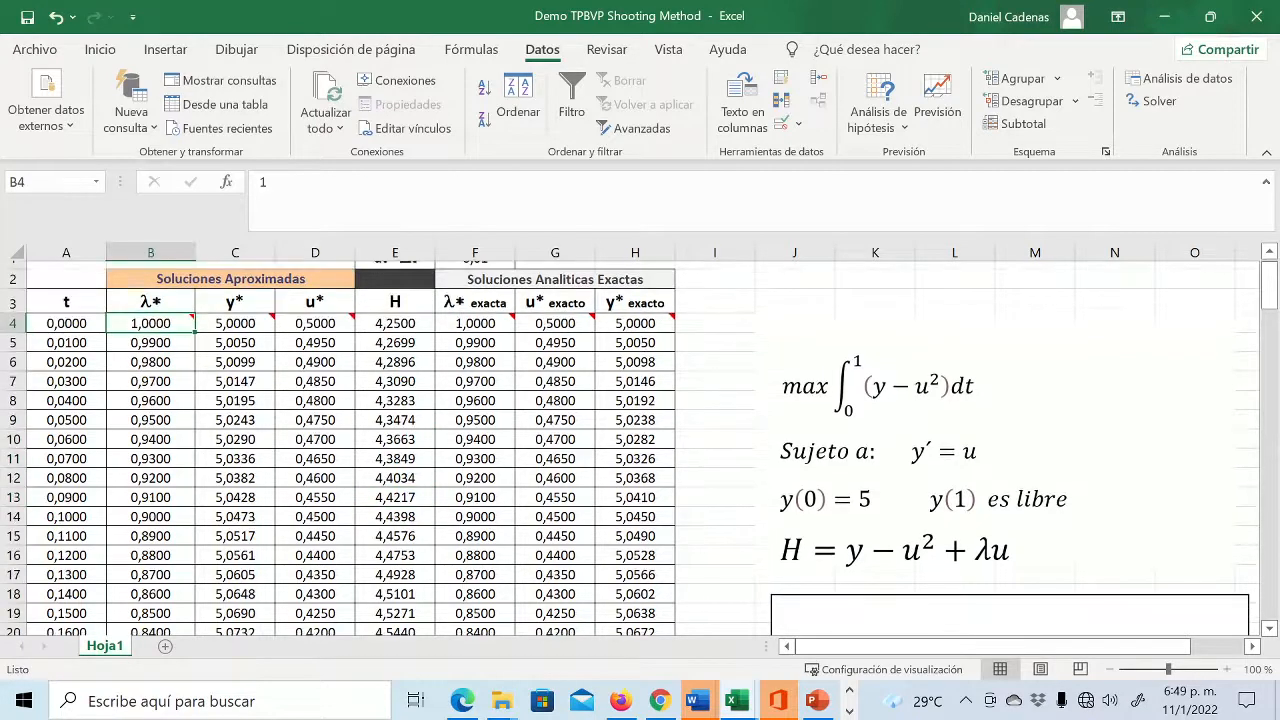
{"action": "scroll", "coordinate": [850, 490], "scroll_direction": "down", "scroll_amount": 18}
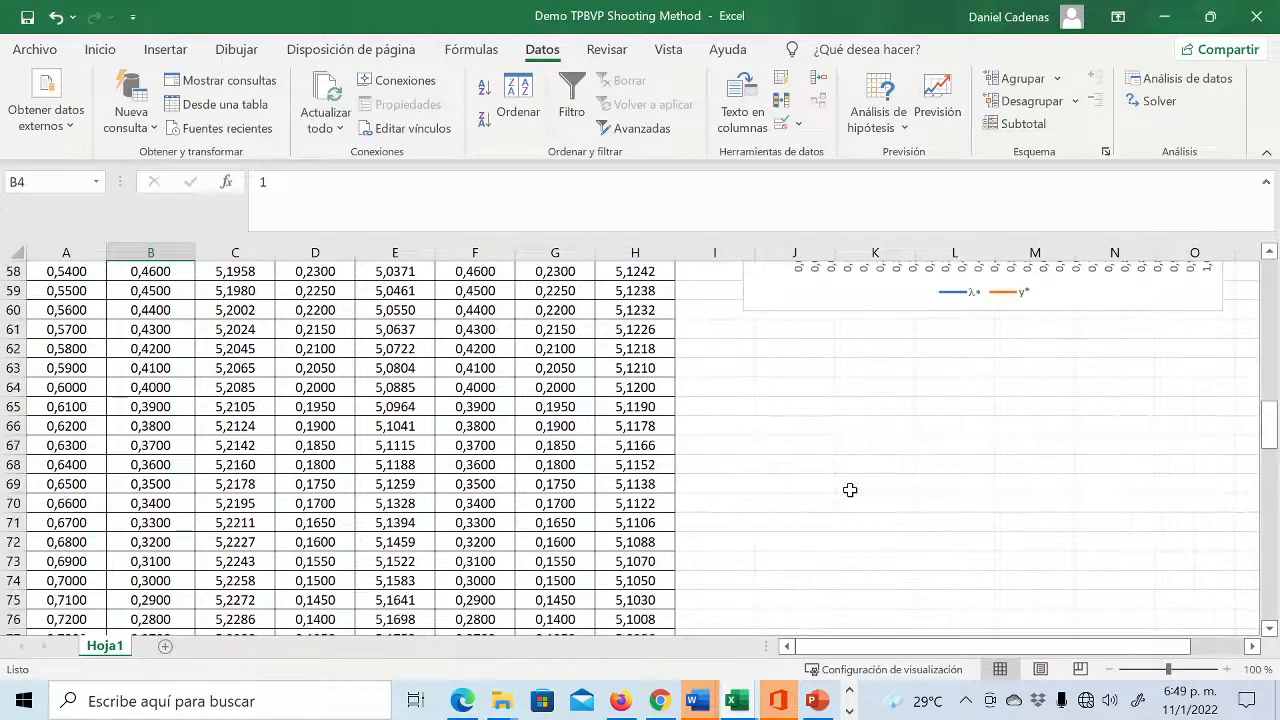
{"action": "scroll", "coordinate": [850, 490], "scroll_direction": "up", "scroll_amount": 5}
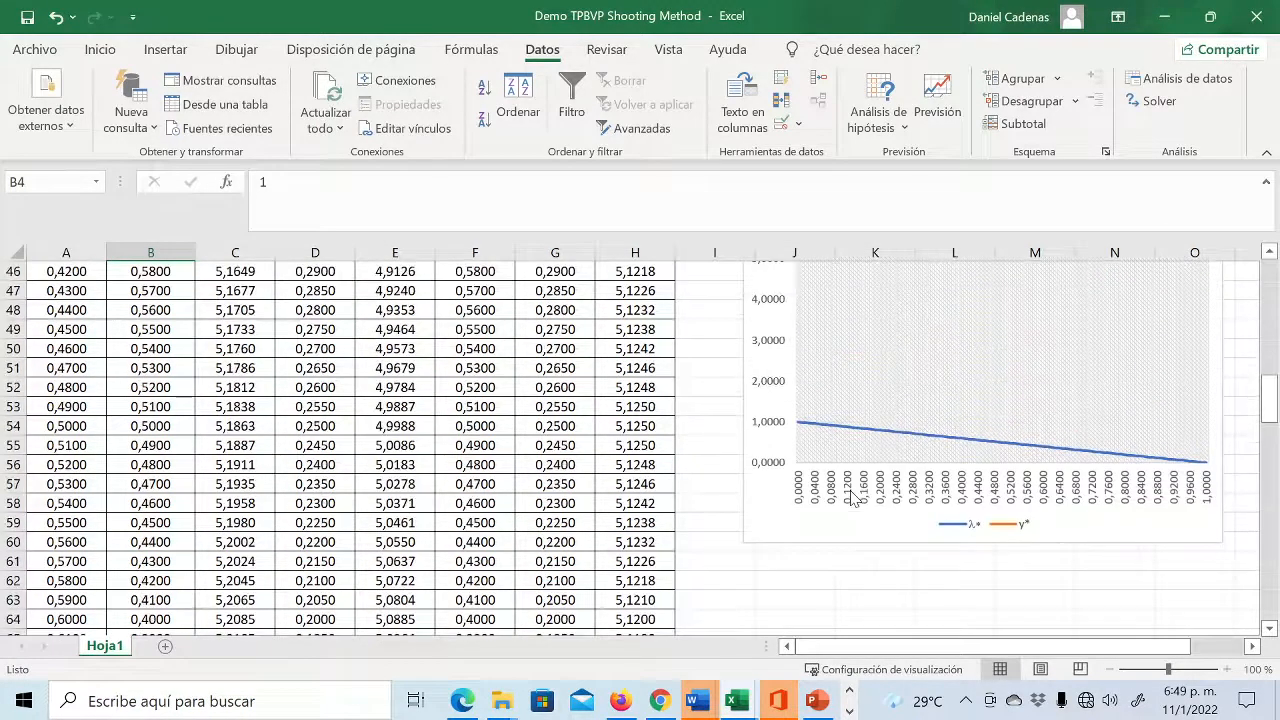
{"action": "scroll", "coordinate": [851, 497], "scroll_direction": "up", "scroll_amount": 2}
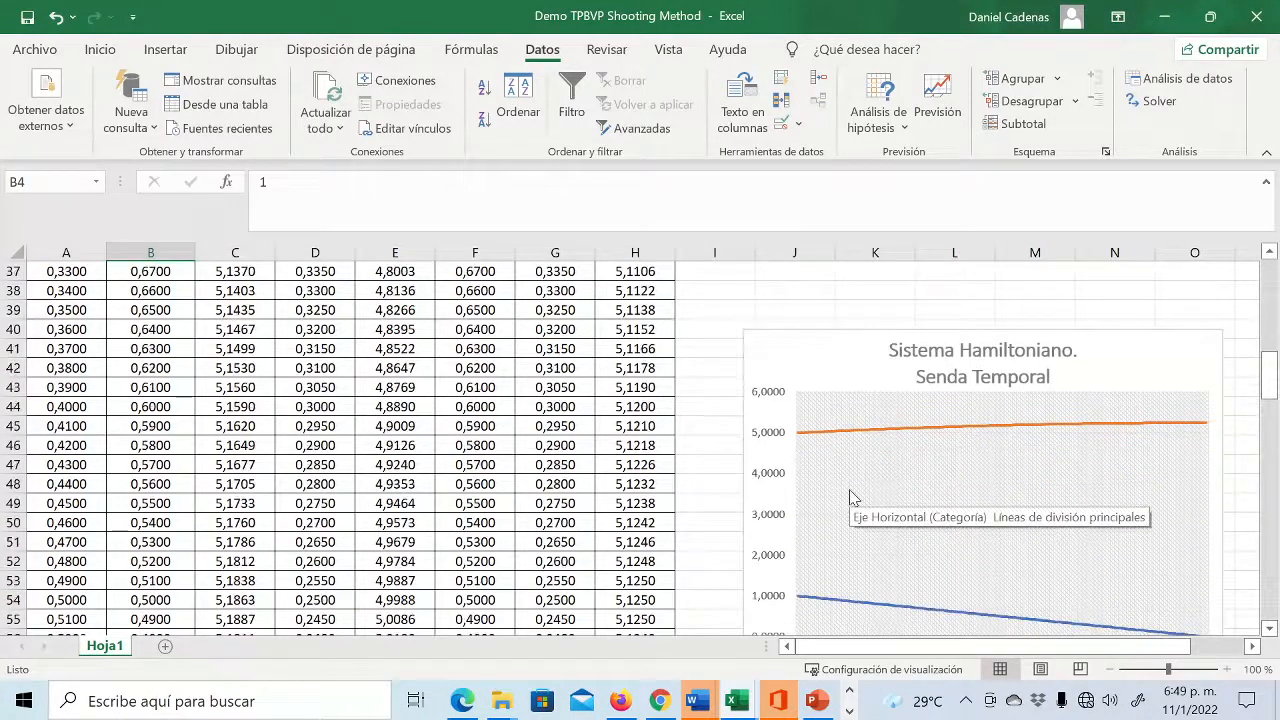
- Examine the λ* and y* curves in the Sistema Hamiltoniano chart from t = 0 to their endpoints at t = 1
{"action": "scroll", "coordinate": [851, 497], "scroll_direction": "down", "scroll_amount": 1}
{"action": "scroll", "coordinate": [914, 635], "scroll_direction": "down", "scroll_amount": 1}
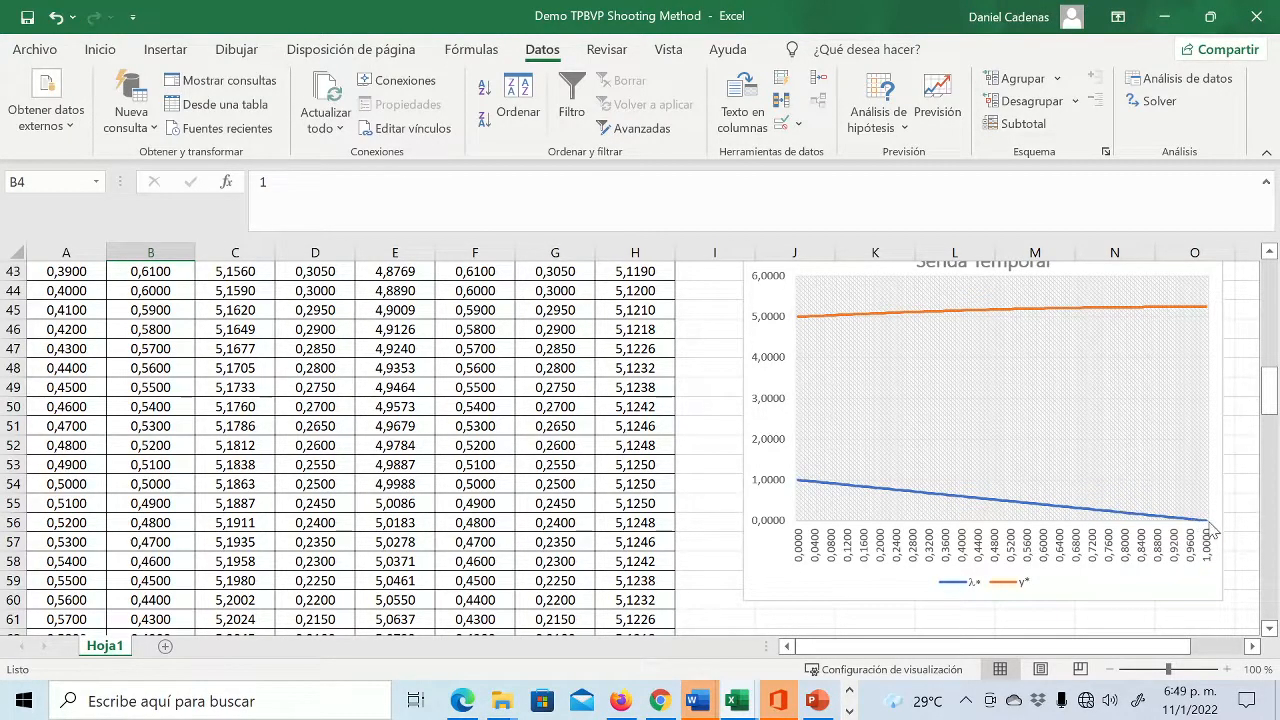
{"action": "mouse_move", "coordinate": [1209, 525]}
{"action": "mouse_move", "coordinate": [879, 321]}
{"action": "mouse_move", "coordinate": [1203, 313]}
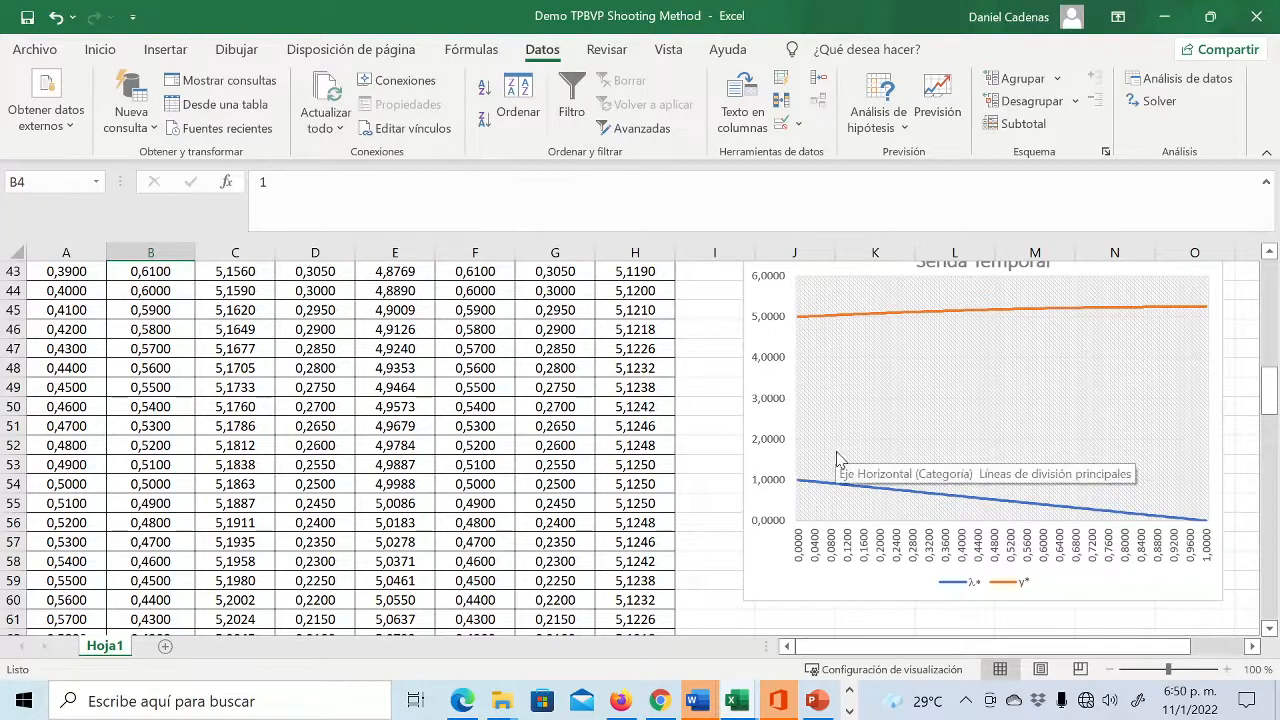
{"action": "scroll", "coordinate": [886, 351], "scroll_direction": "up", "scroll_amount": 1}
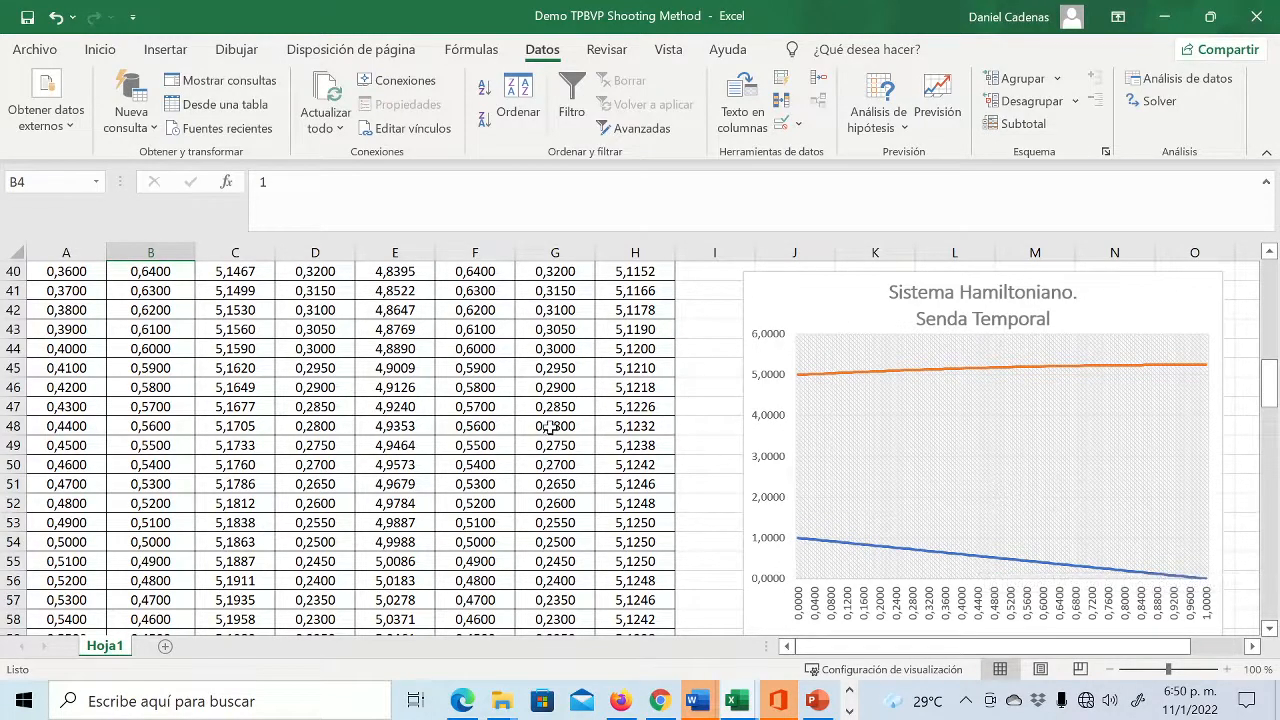
{"action": "scroll", "coordinate": [548, 427], "scroll_direction": "down", "scroll_amount": 1}
{"action": "scroll", "coordinate": [545, 414], "scroll_direction": "up", "scroll_amount": 2}
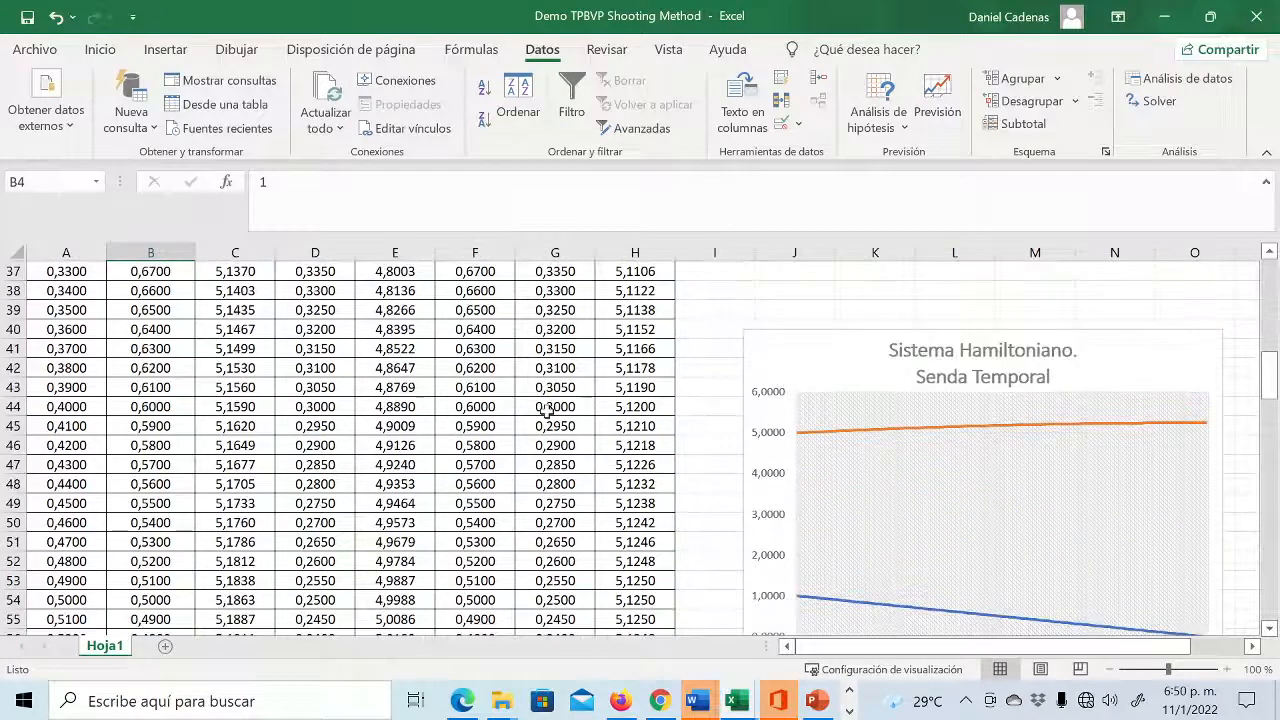
- Compare the approximate λ*, y* and u* values with the exact analytical columns along the table, from the first rows down to the chart
{"action": "scroll", "coordinate": [480, 360], "scroll_direction": "up", "scroll_amount": 6}
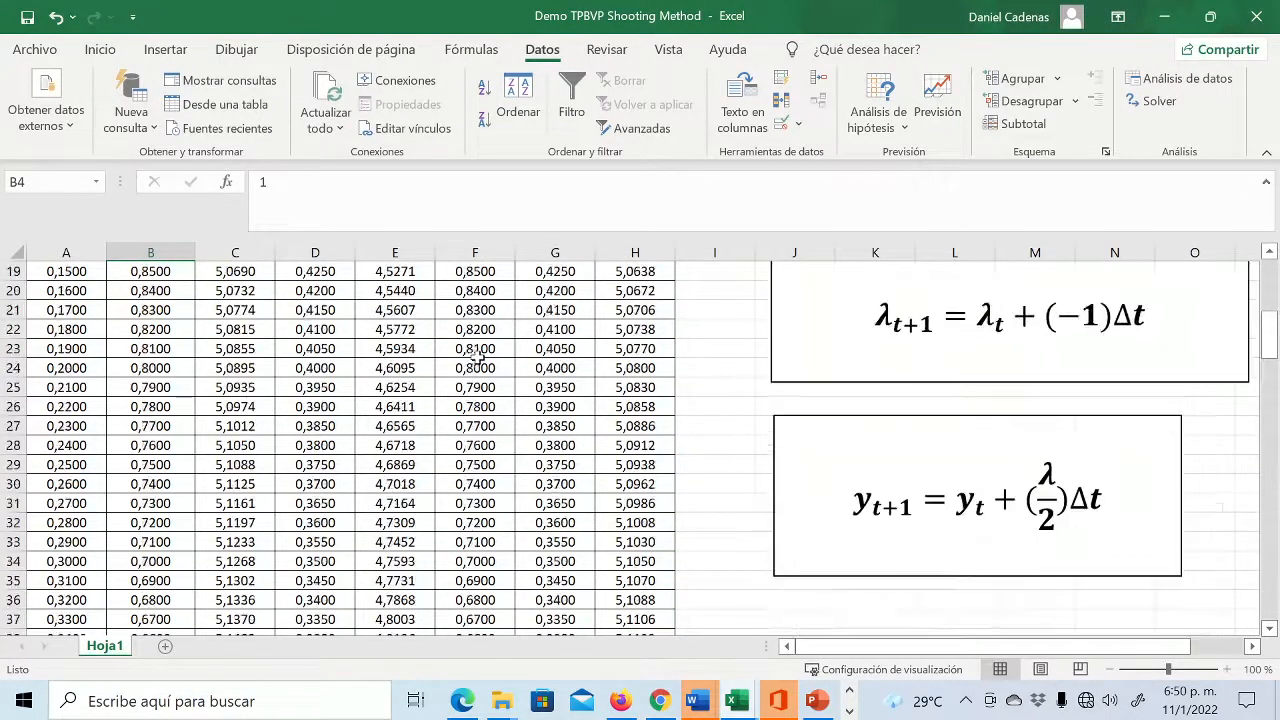
{"action": "scroll", "coordinate": [480, 358], "scroll_direction": "up", "scroll_amount": 6}
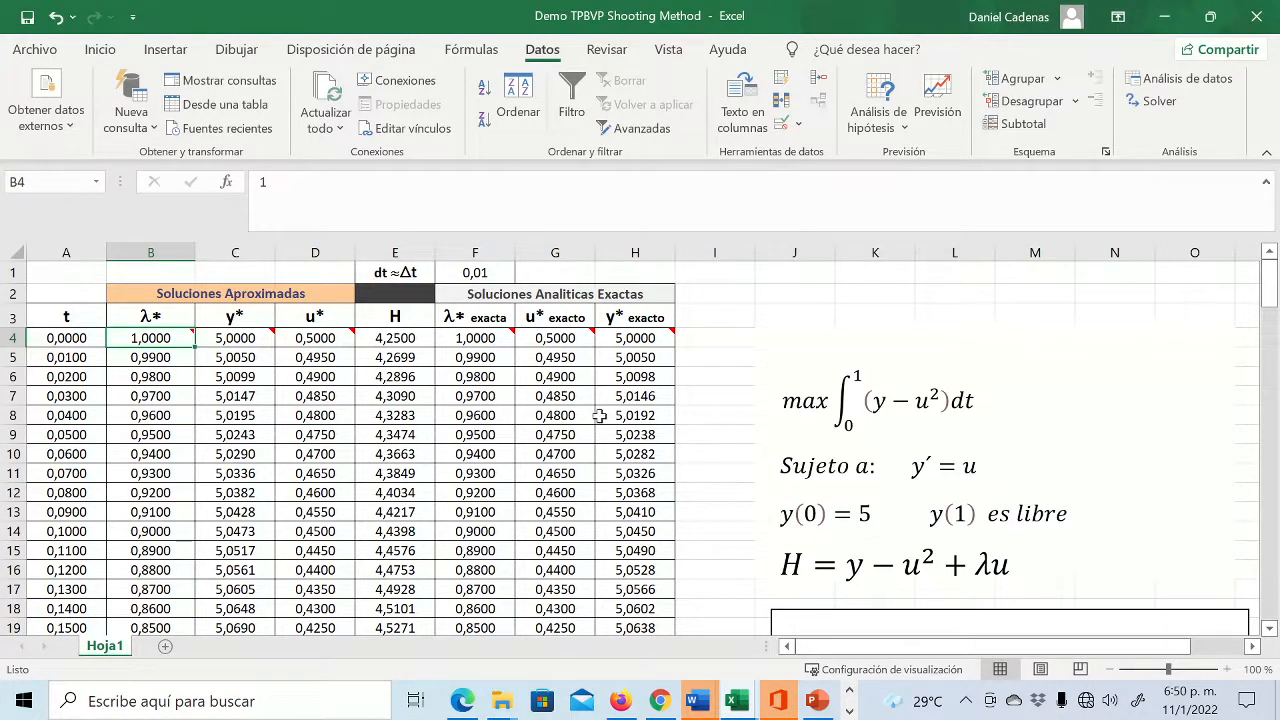
{"action": "scroll", "coordinate": [598, 416], "scroll_direction": "down", "scroll_amount": 1}
{"action": "scroll", "coordinate": [596, 418], "scroll_direction": "down", "scroll_amount": 2}
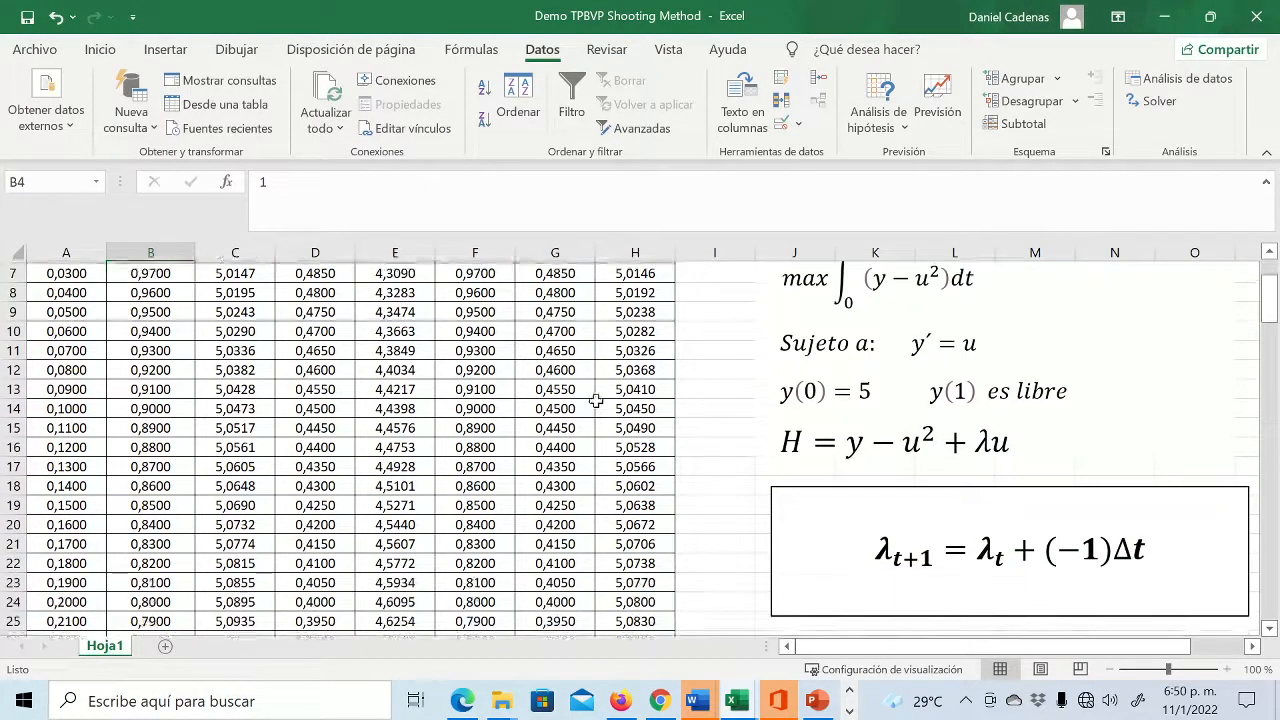
{"action": "scroll", "coordinate": [596, 401], "scroll_direction": "down", "scroll_amount": 7}
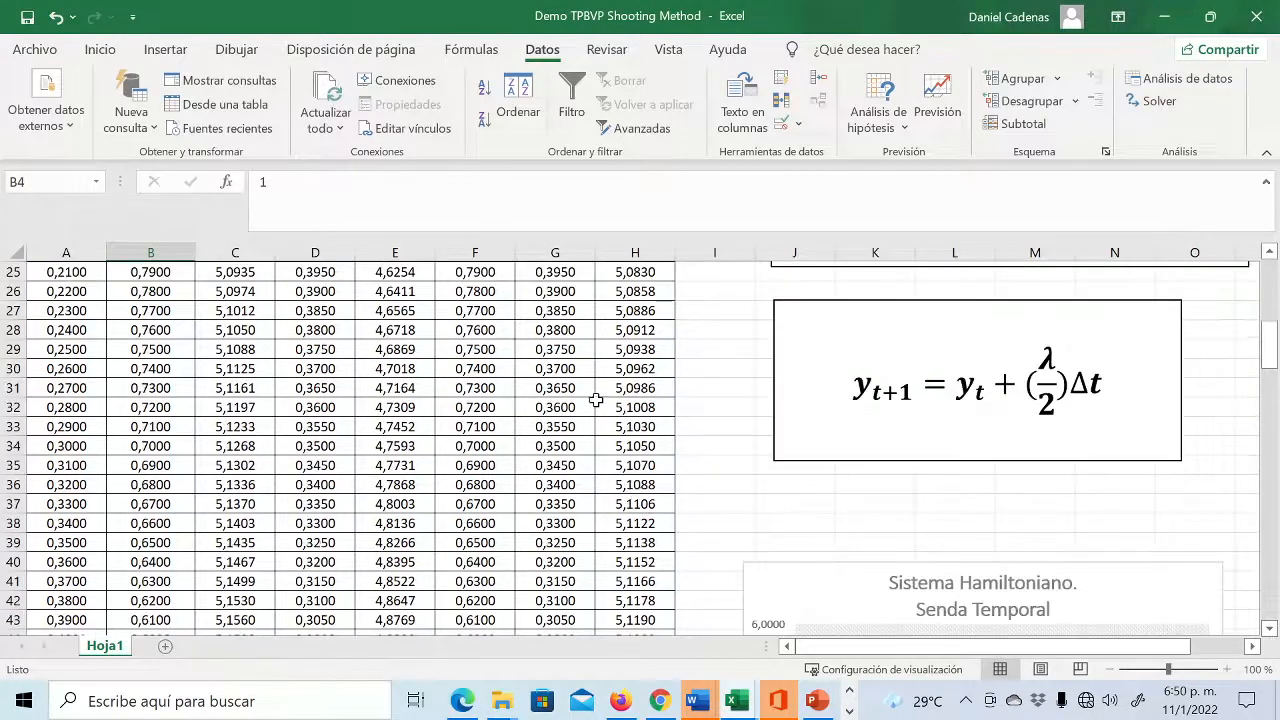
{"action": "scroll", "coordinate": [636, 489], "scroll_direction": "down", "scroll_amount": 4}
{"action": "scroll", "coordinate": [636, 489], "scroll_direction": "down", "scroll_amount": 2}
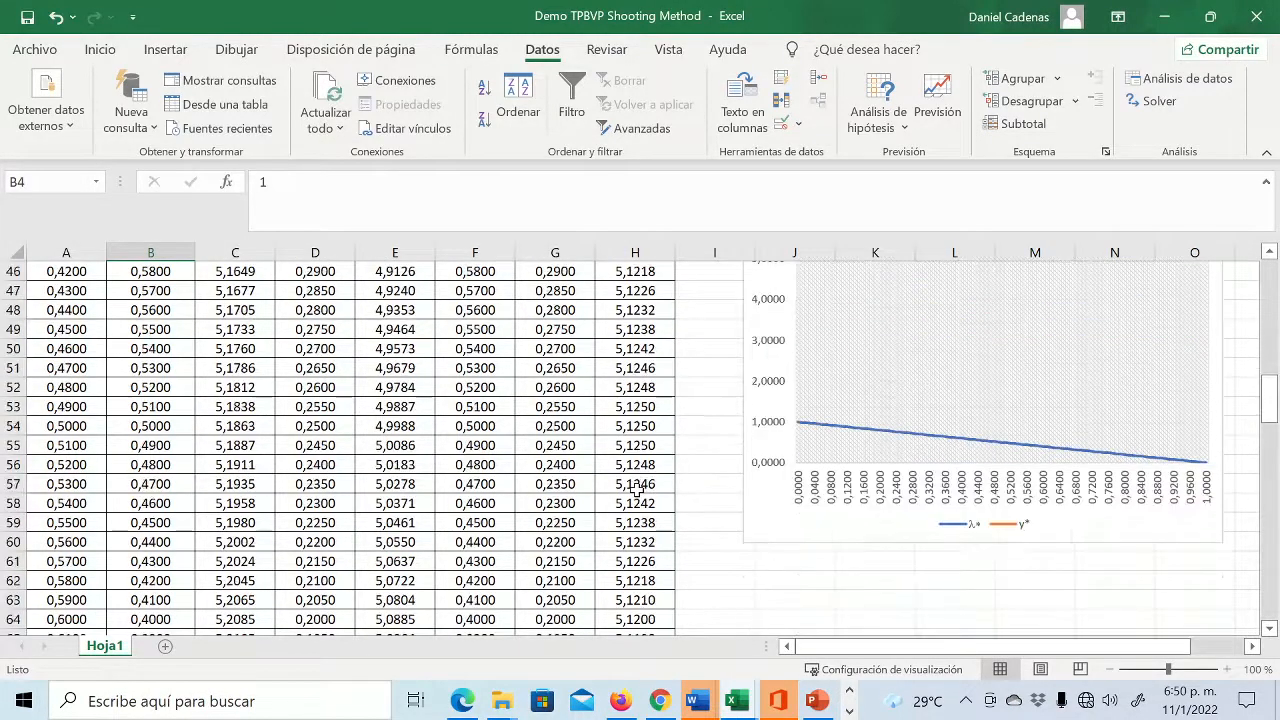
{"action": "scroll", "coordinate": [634, 486], "scroll_direction": "up", "scroll_amount": 3}
{"action": "scroll", "coordinate": [634, 483], "scroll_direction": "up", "scroll_amount": 5}
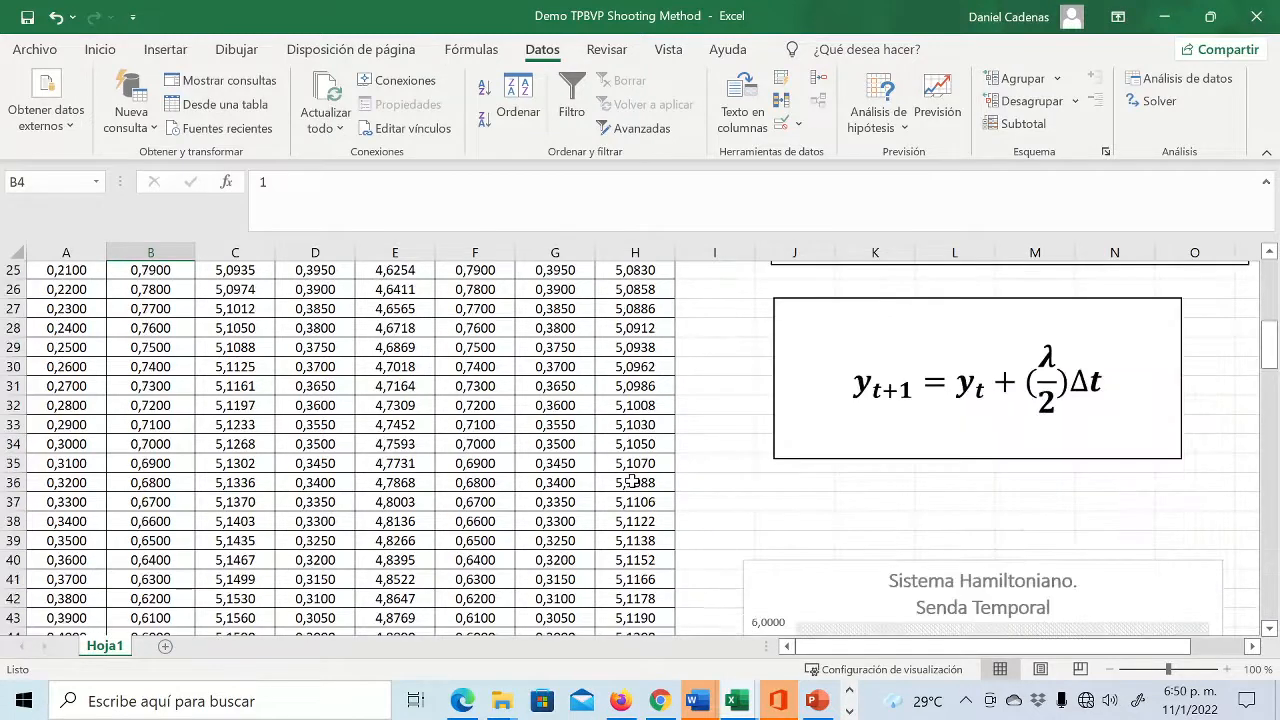
{"action": "scroll", "coordinate": [634, 483], "scroll_direction": "up", "scroll_amount": 8}
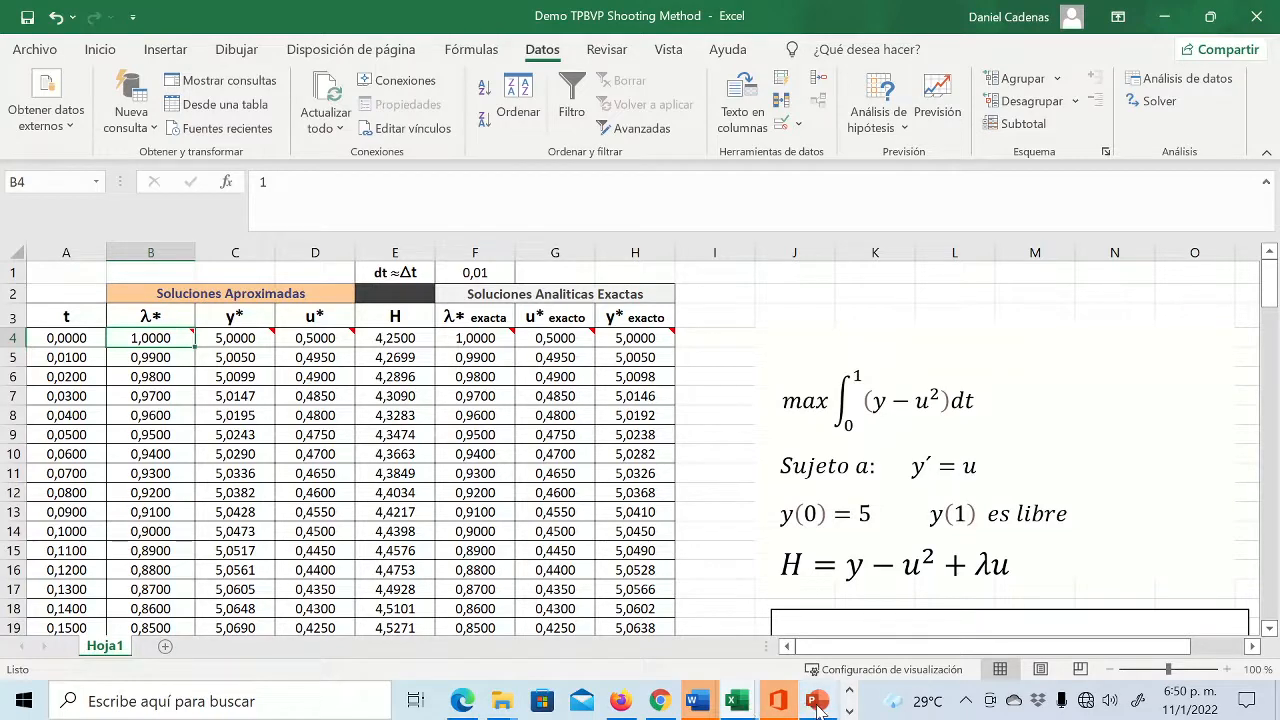
- Switch to the PowerPoint presentation, select slide 59 with the nonlinear Ejemplo 2, and start the slide show from it
{"action": "mouse_move", "coordinate": [818, 705]}
{"action": "left_click", "coordinate": [838, 645]}
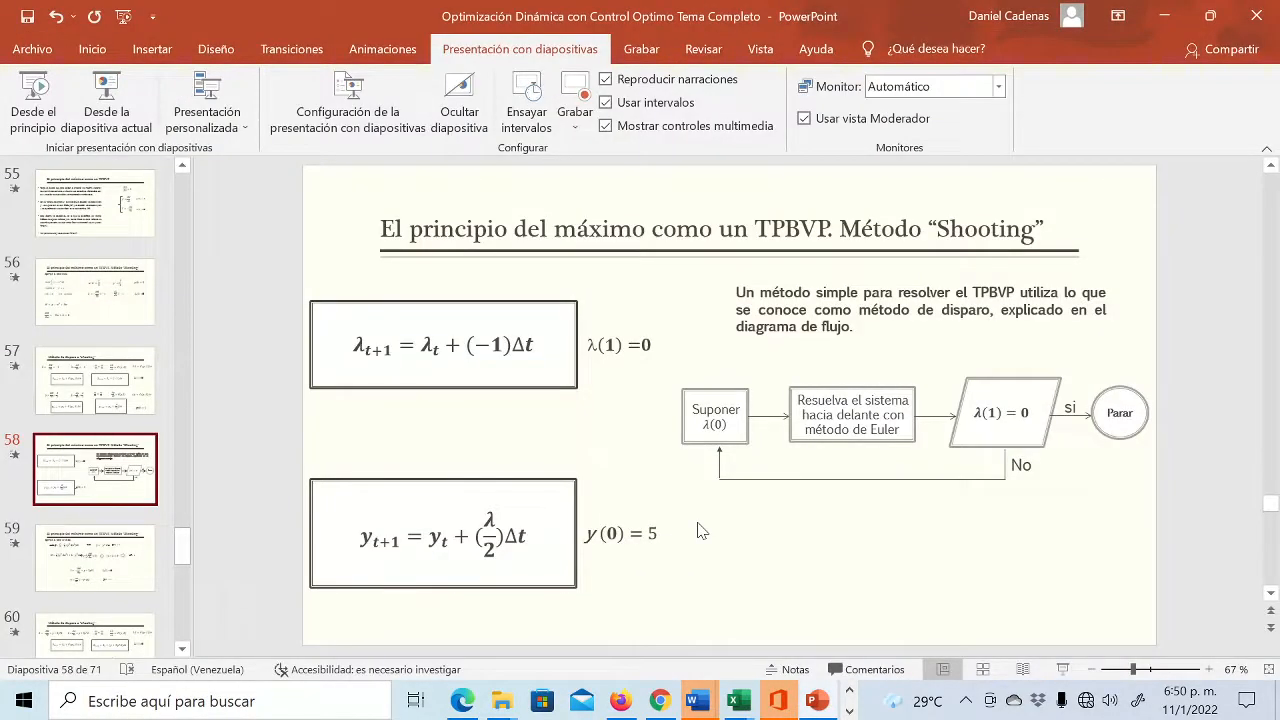
{"action": "left_click", "coordinate": [95, 530]}
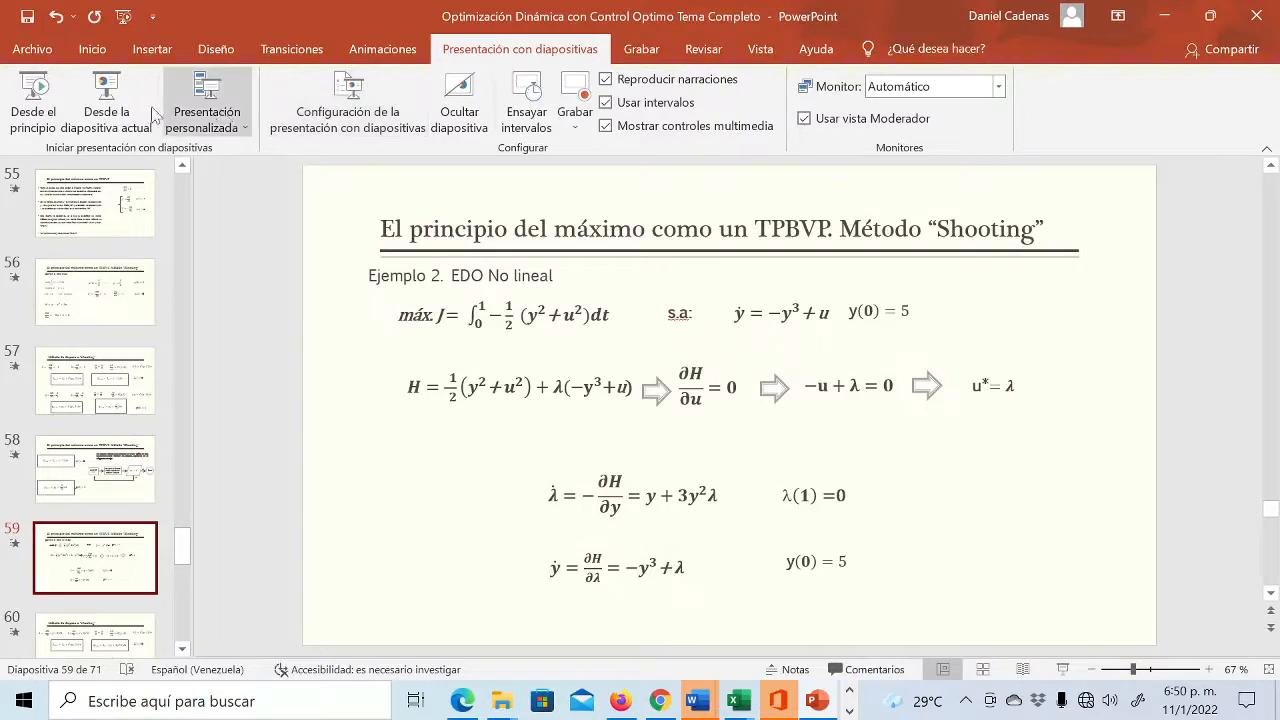
{"action": "left_click", "coordinate": [106, 100]}
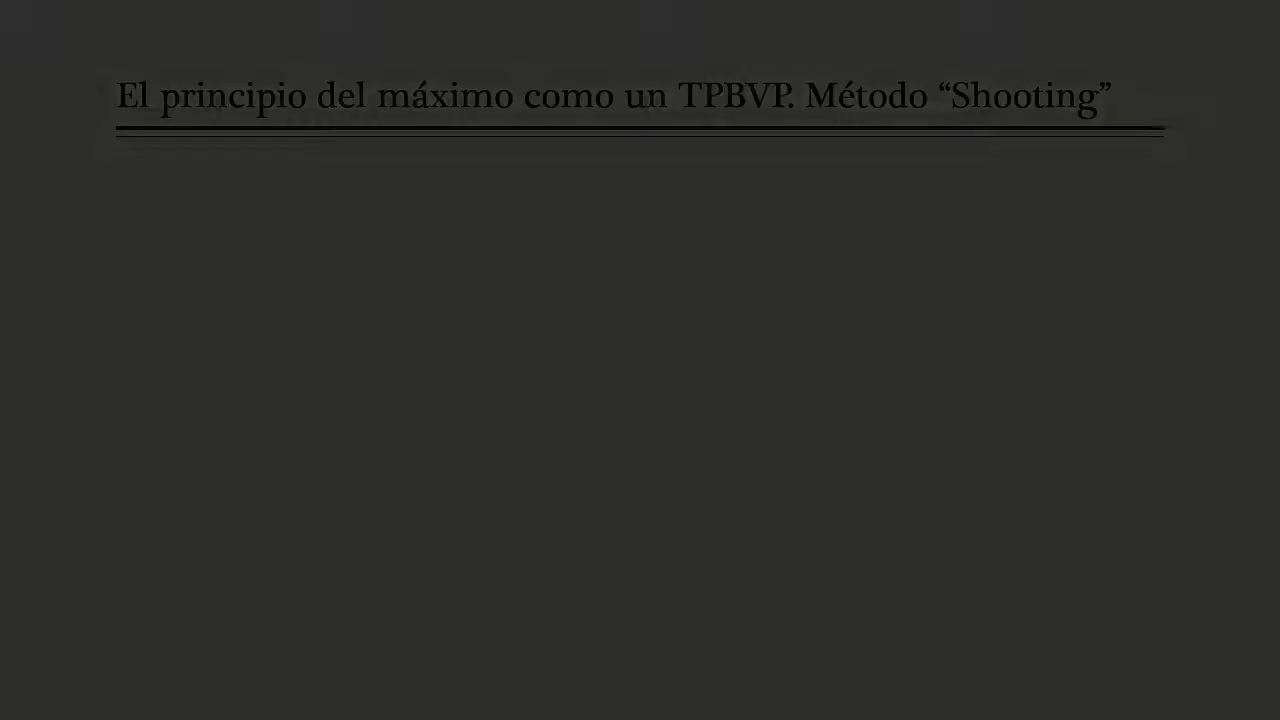
- Reveal the Ejemplo 2 heading, the objective functional J and the state equation constraint one after another on the slide
{"action": "key", "text": "Right"}
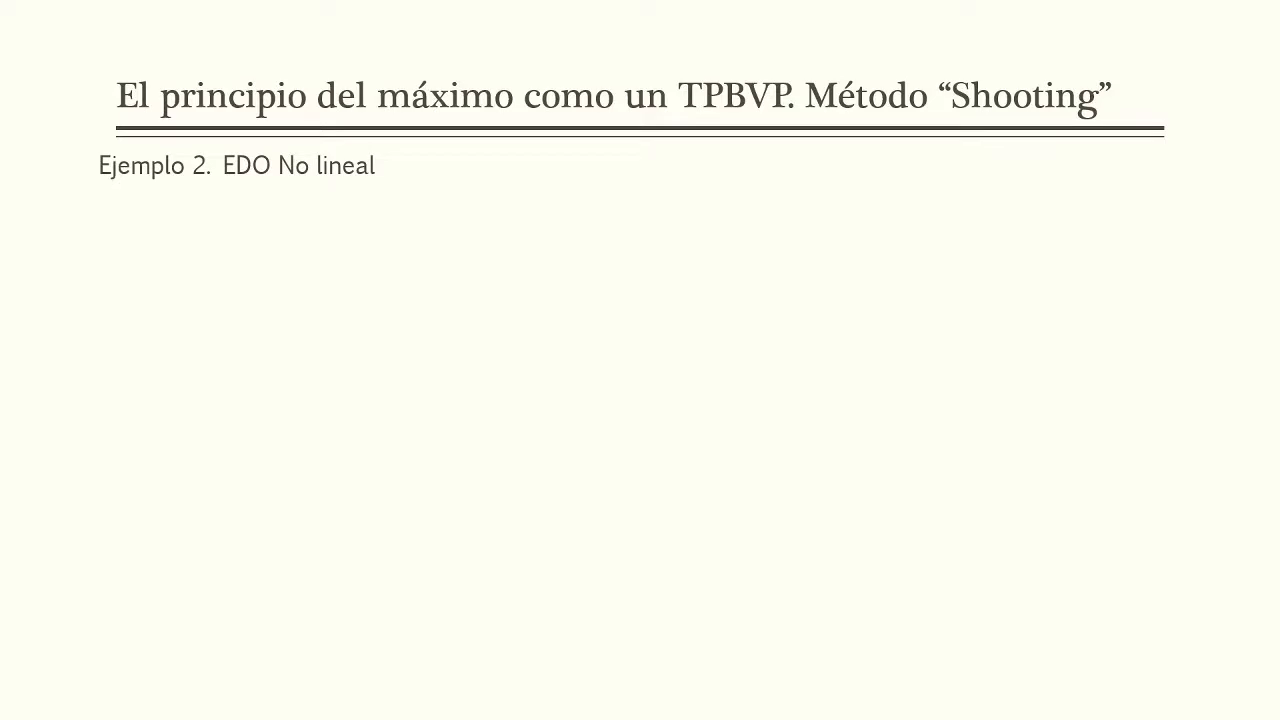
{"action": "key", "text": "Right"}
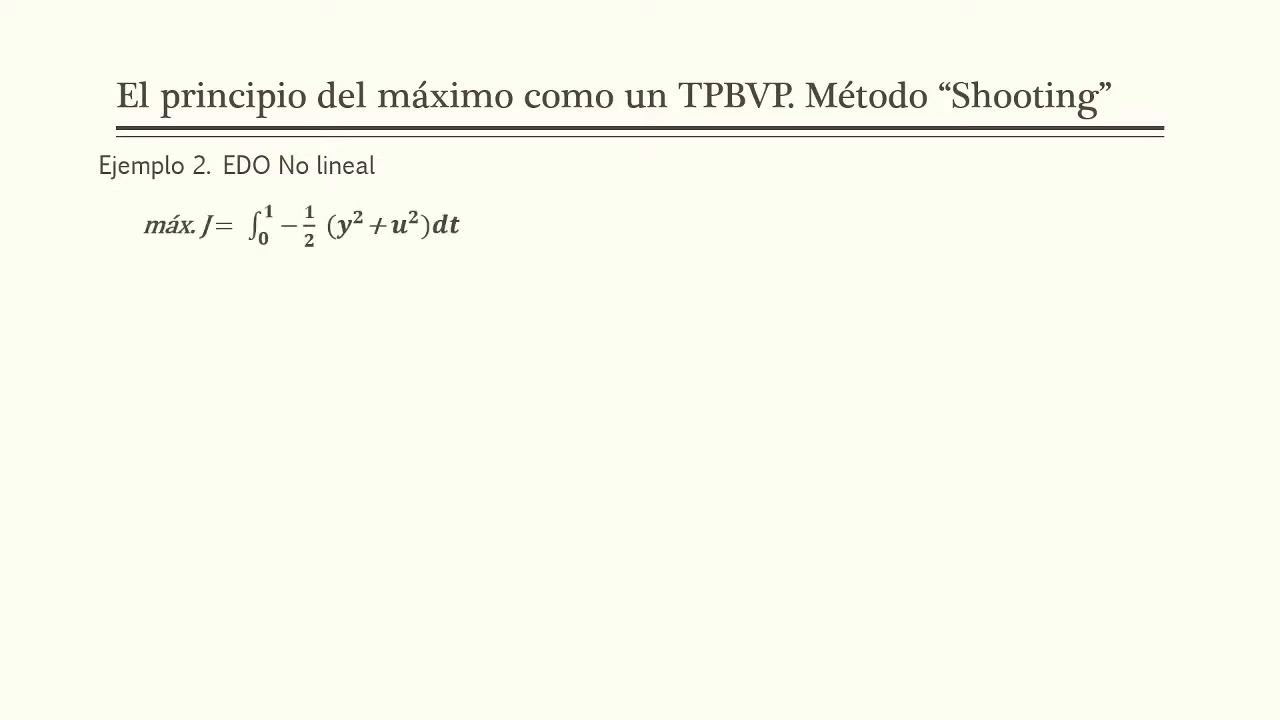
{"action": "key", "text": "Right"}
{"action": "key", "text": "Right"}
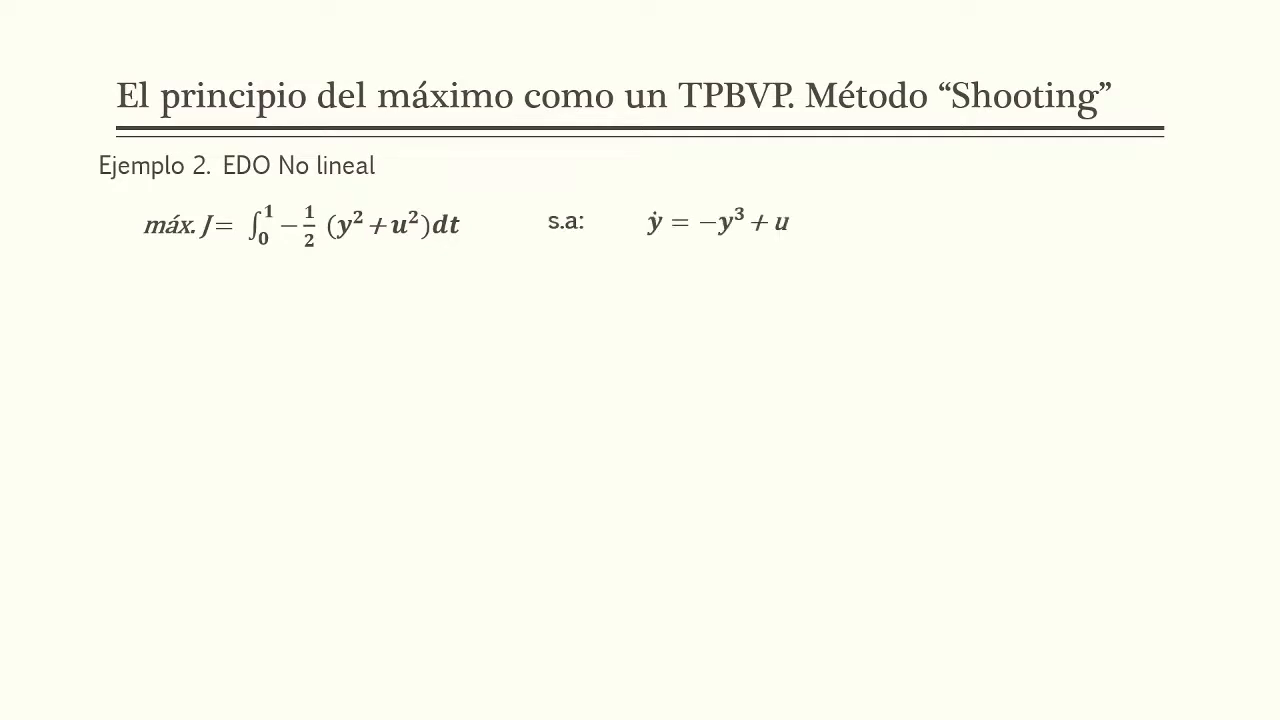